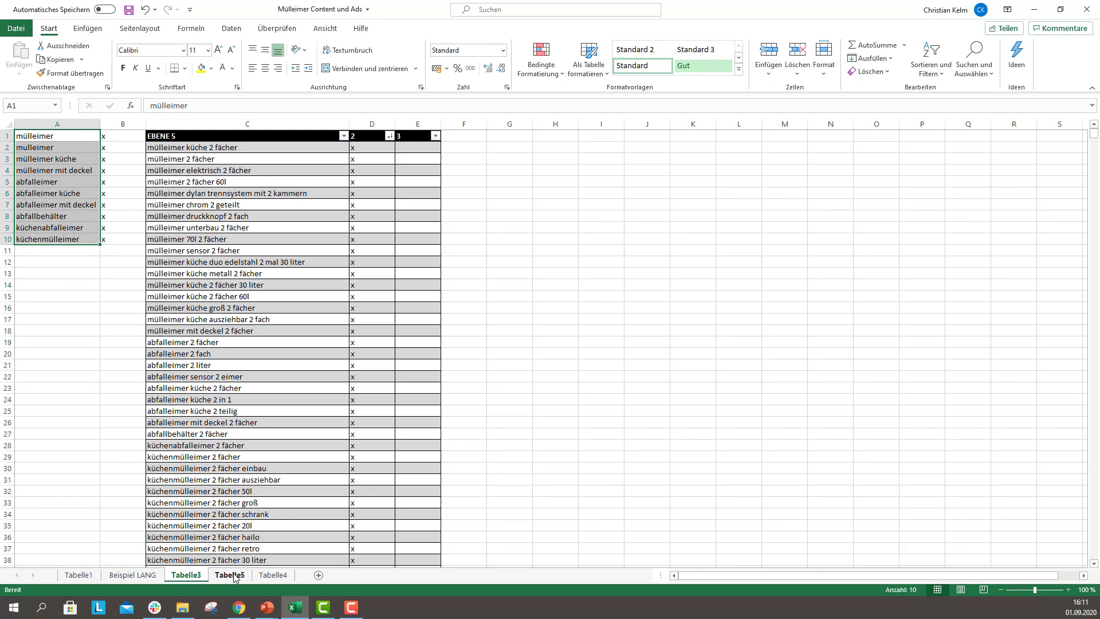
Open the Tabelle5 sheet and move the pie chart away from the word table to uncover the Merkmal column
left_click(273, 575)
left_click(230, 575)
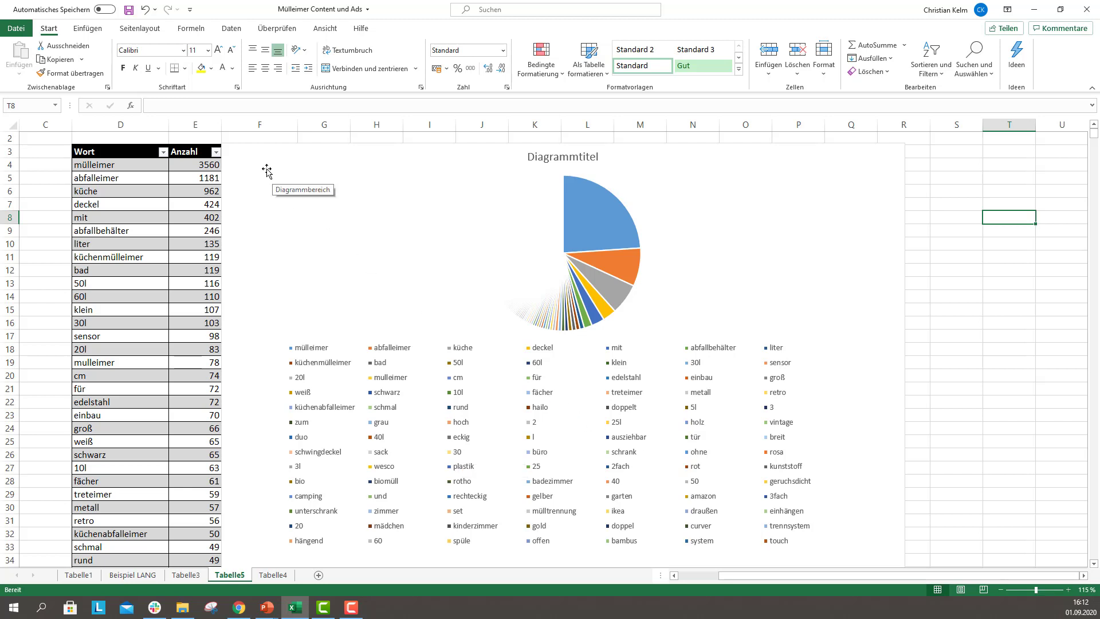
left_click_drag(263, 167, 412, 163)
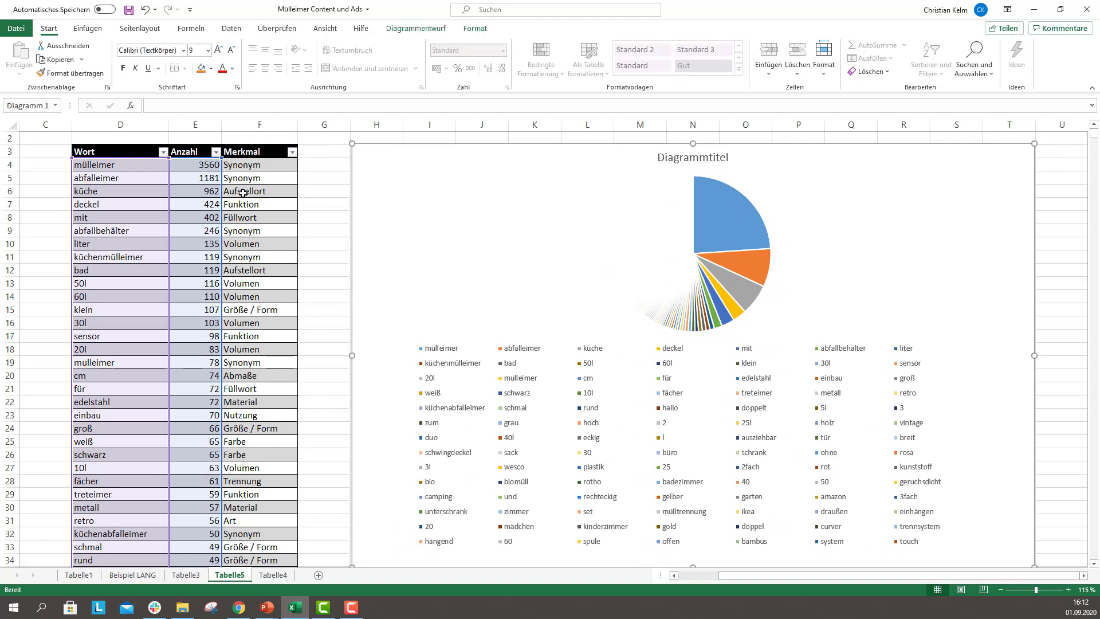
Examine which Merkmal is assigned to each entry in the Wort column, from küche down to holz
left_click(244, 193)
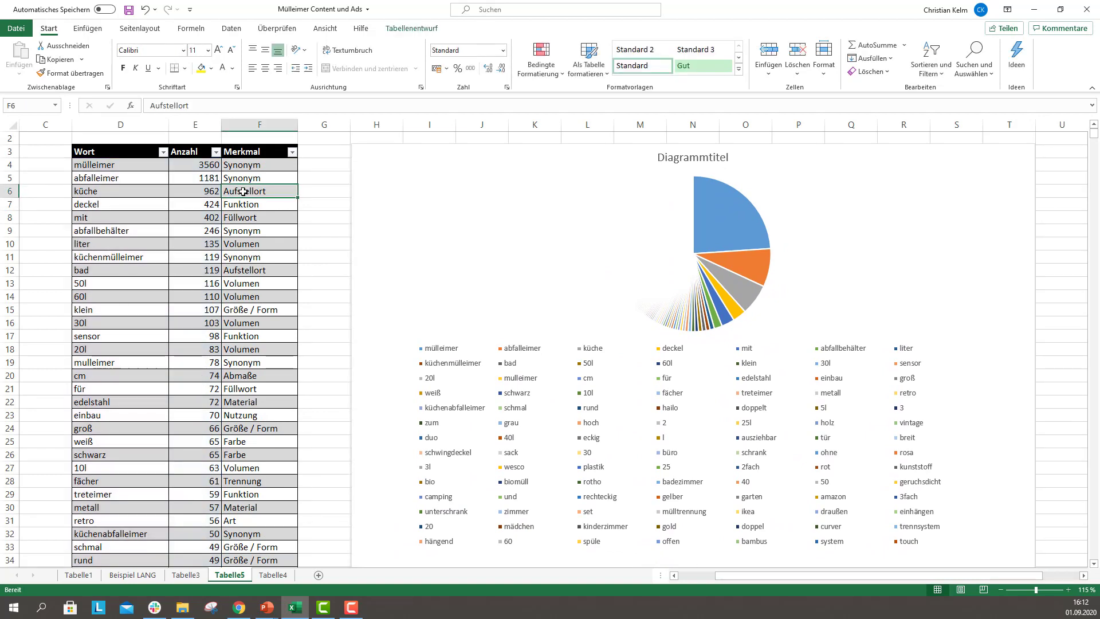
left_click(118, 193)
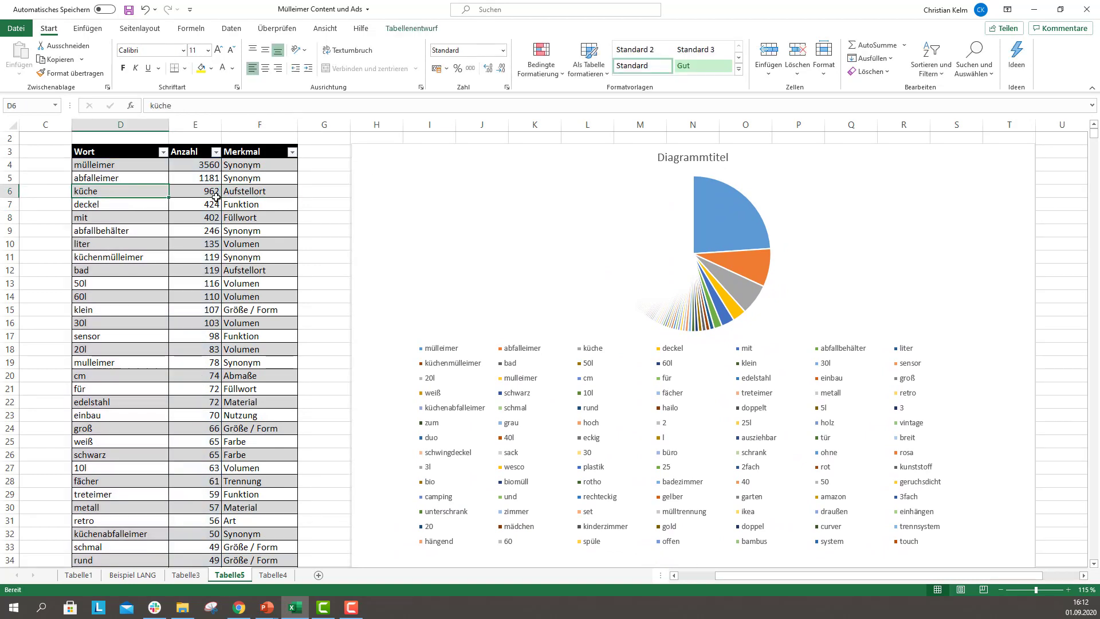
left_click(255, 193)
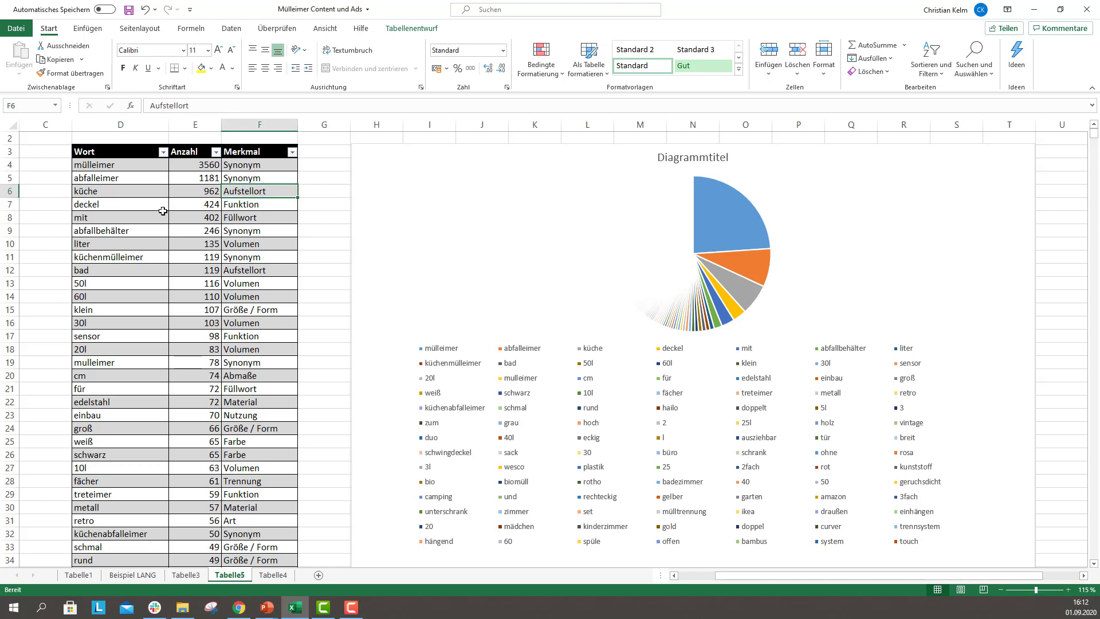
left_click(125, 209)
left_click(240, 205)
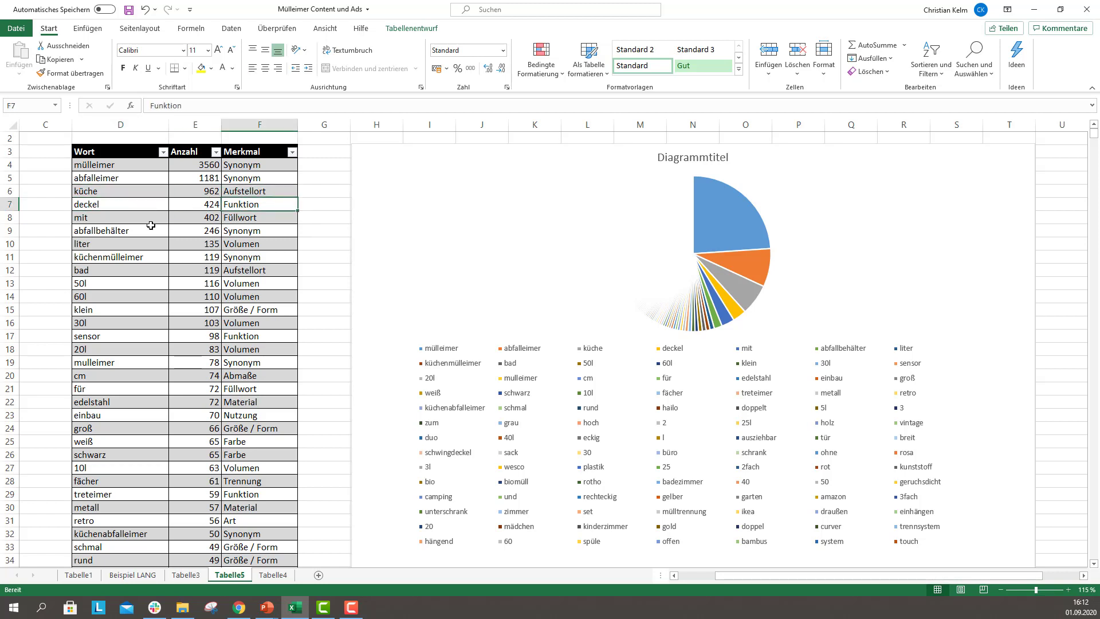
left_click(113, 222)
left_click(240, 217)
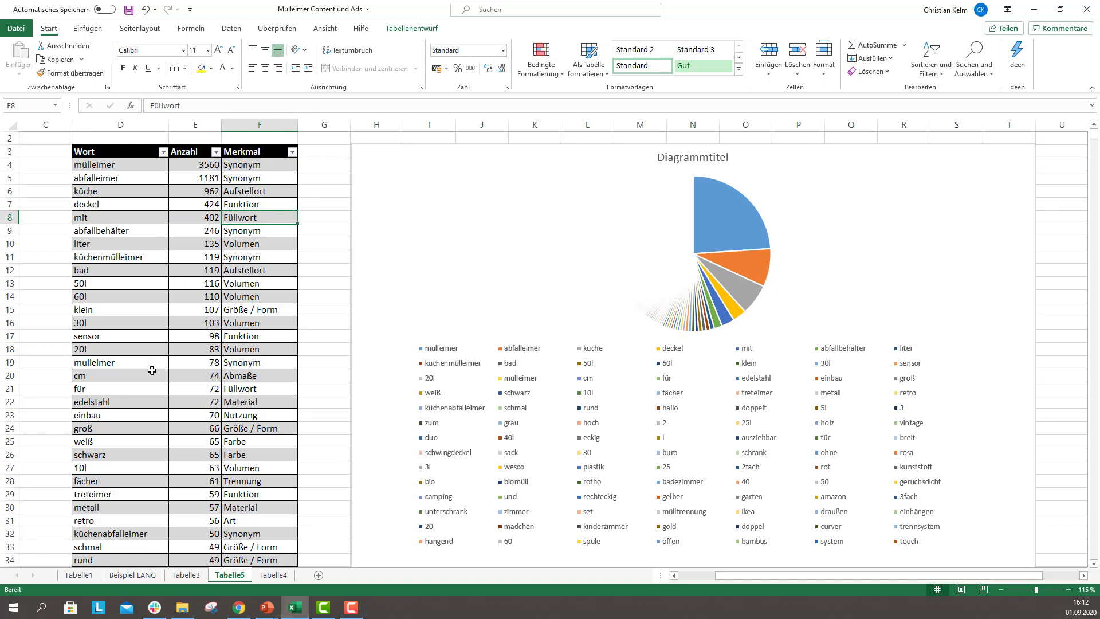
scroll(149, 367, "down", 2)
scroll(147, 362, "down", 6)
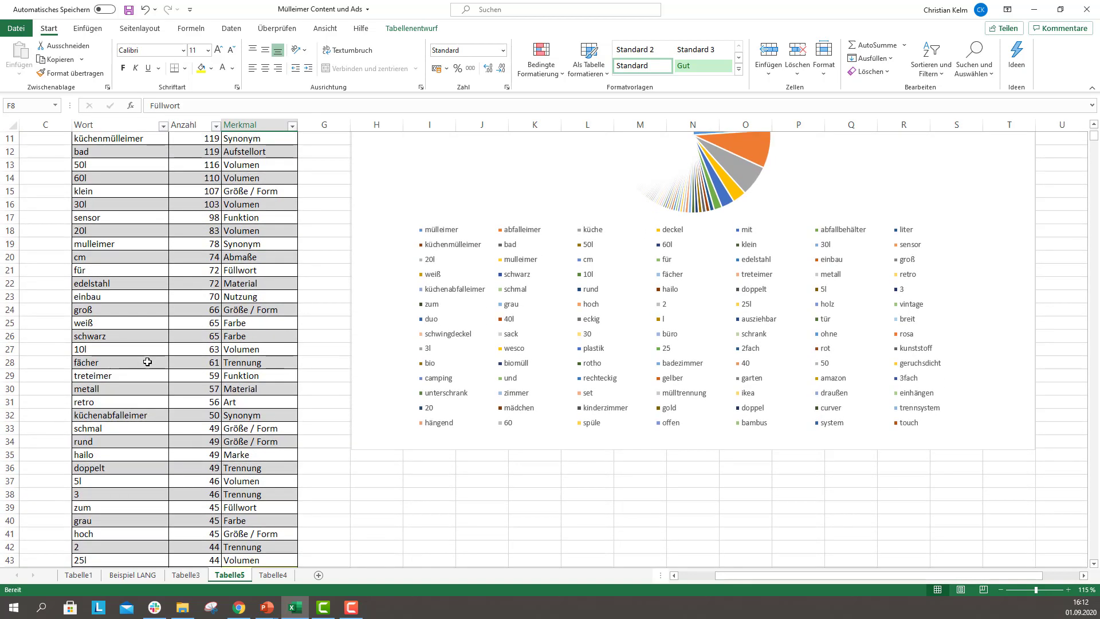
scroll(146, 358, "down", 2)
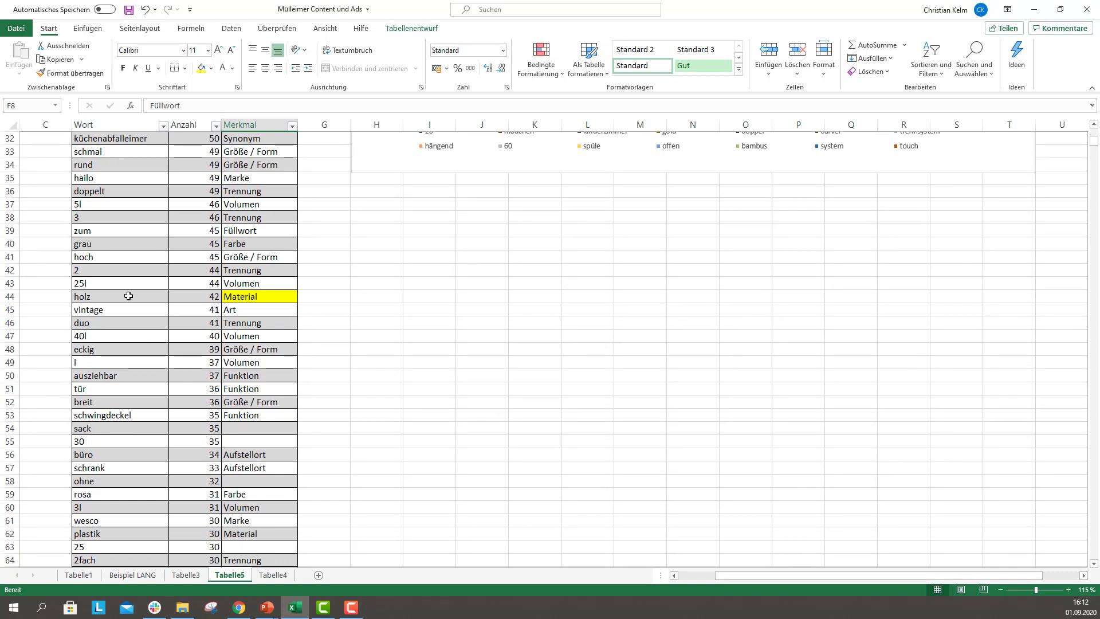
left_click(123, 298)
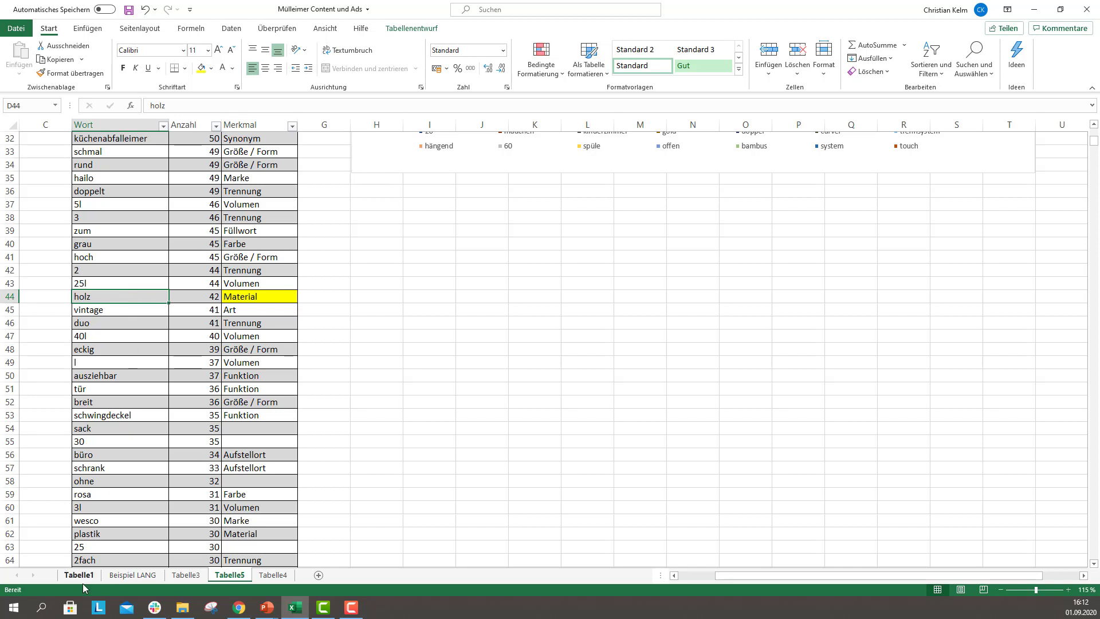
Add a new column headed holz in cell F1 of the keyword table on the Tabelle3 sheet
left_click(189, 574)
left_click(464, 137)
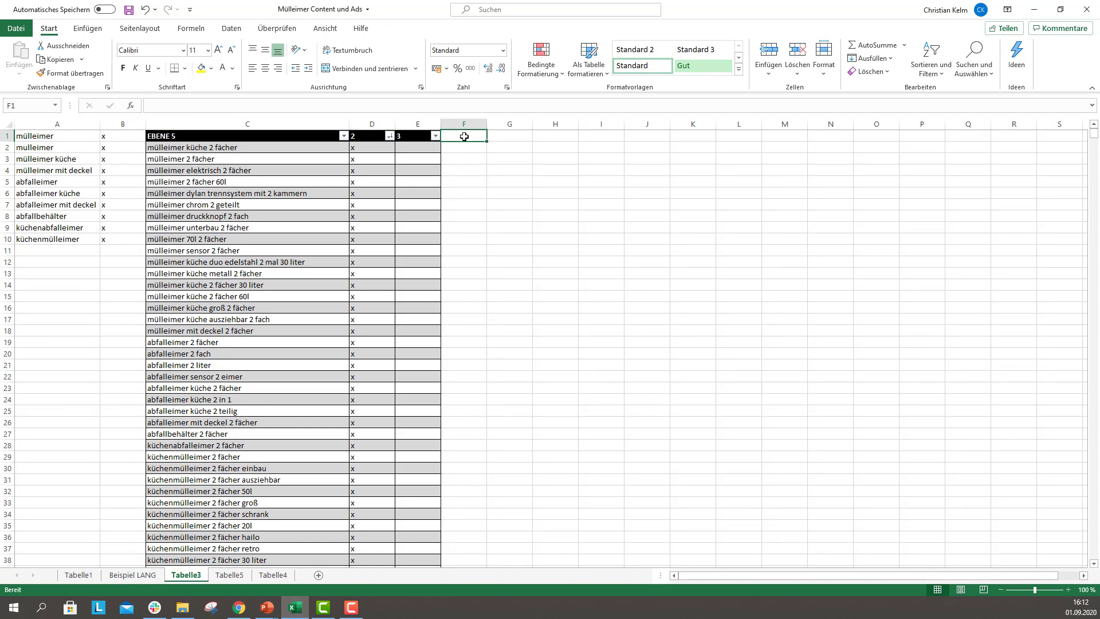
type("holz")
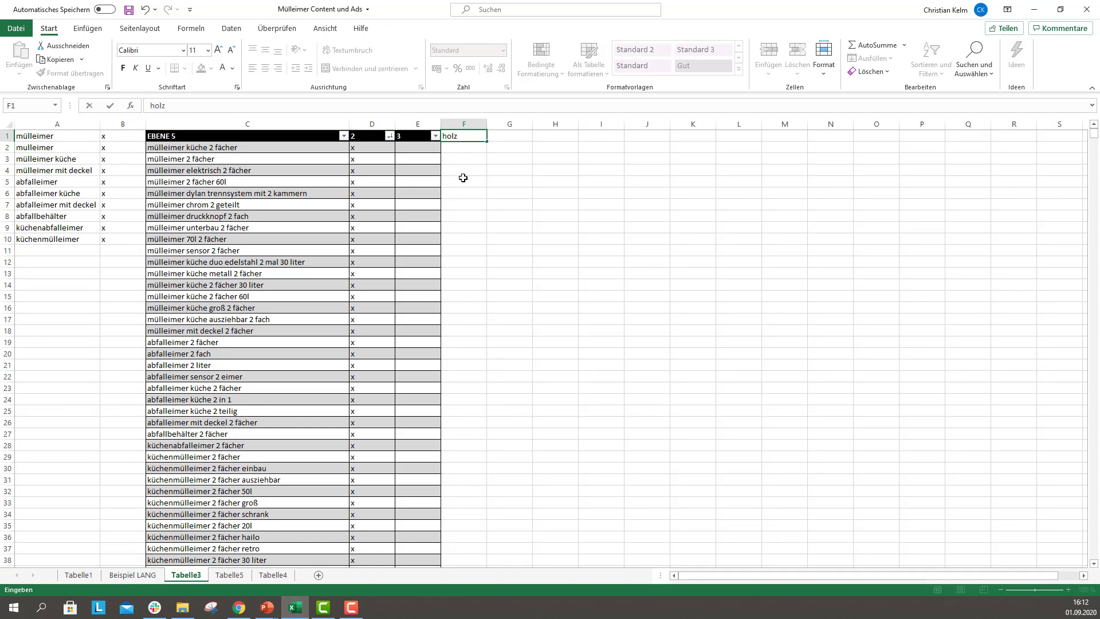
left_click(463, 178)
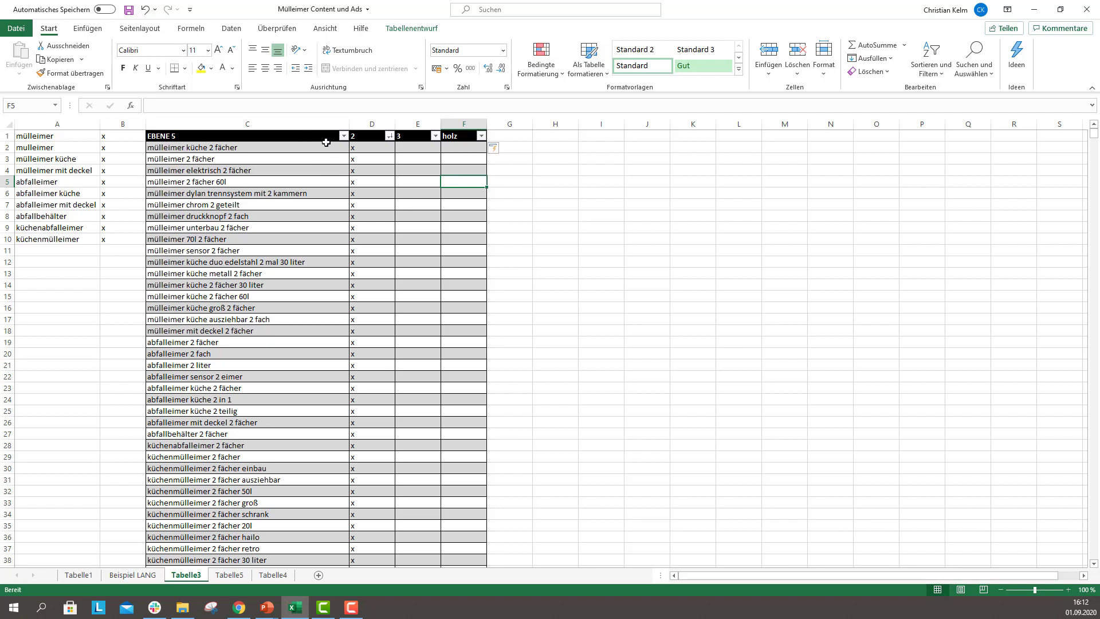
Filter the EBENE 5 column to the keywords containing holz
left_click(343, 136)
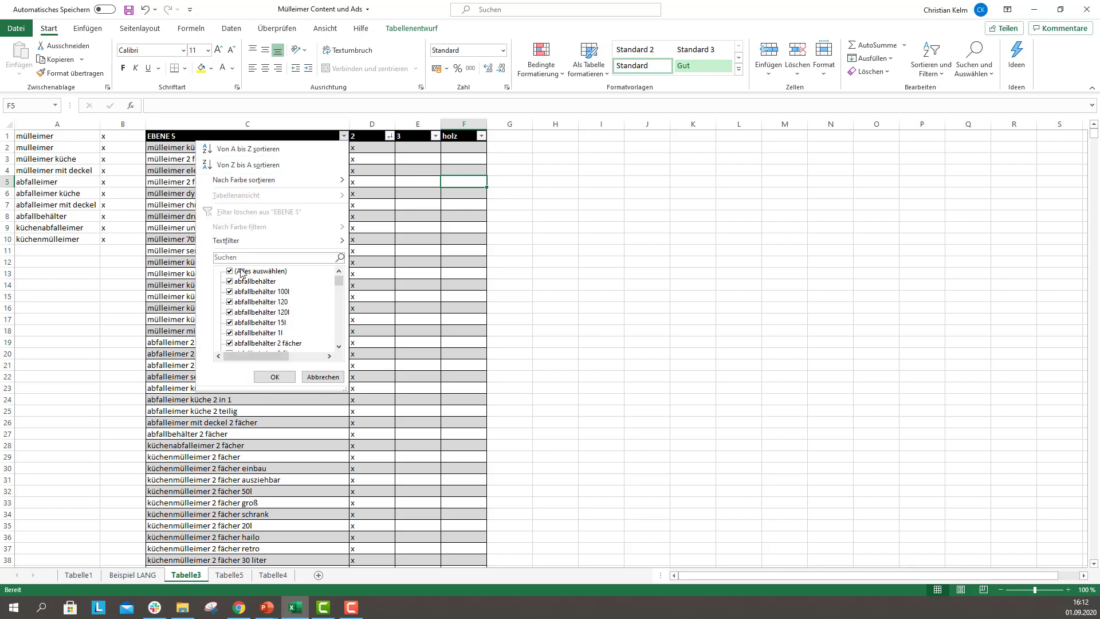
left_click(242, 256)
left_click(274, 377)
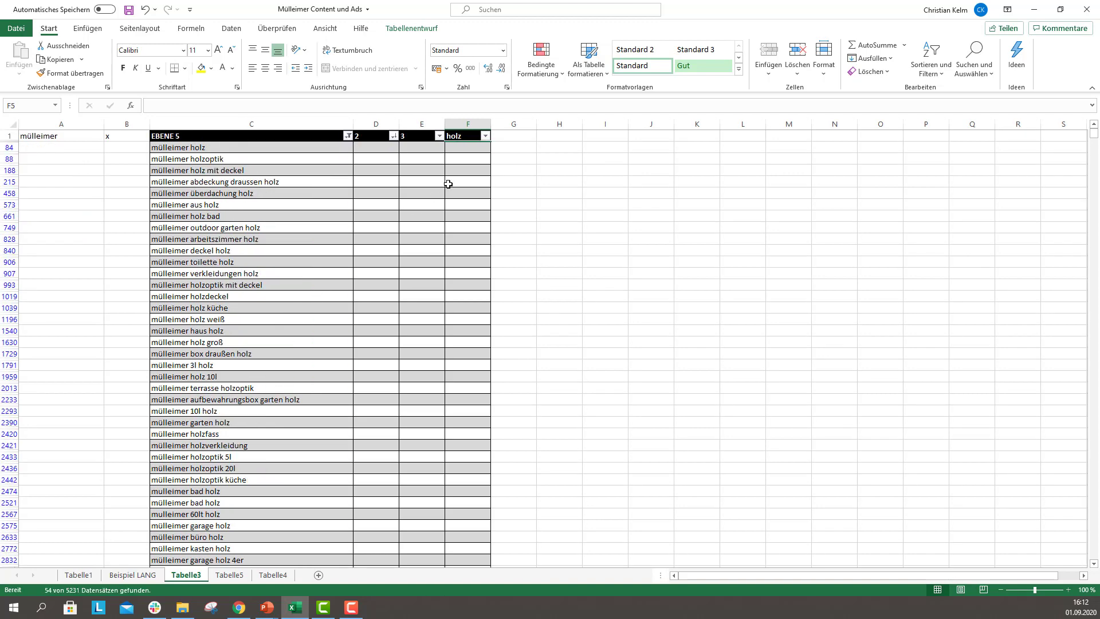
Mark every filtered keyword row with an x in the holz column
left_click(463, 147)
type("x")
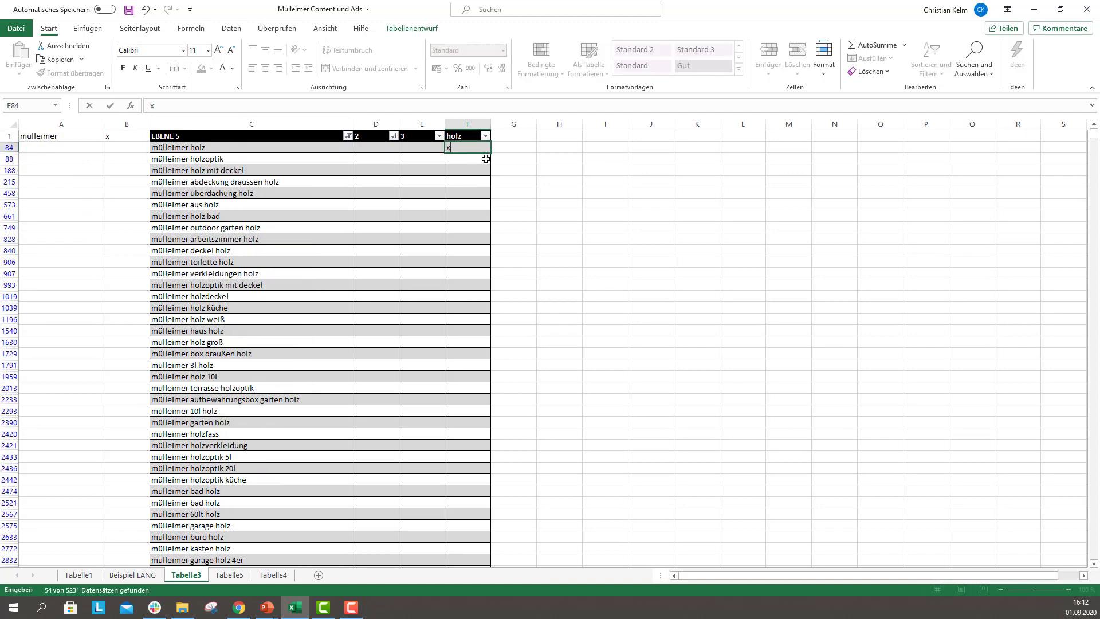
double_click(492, 155)
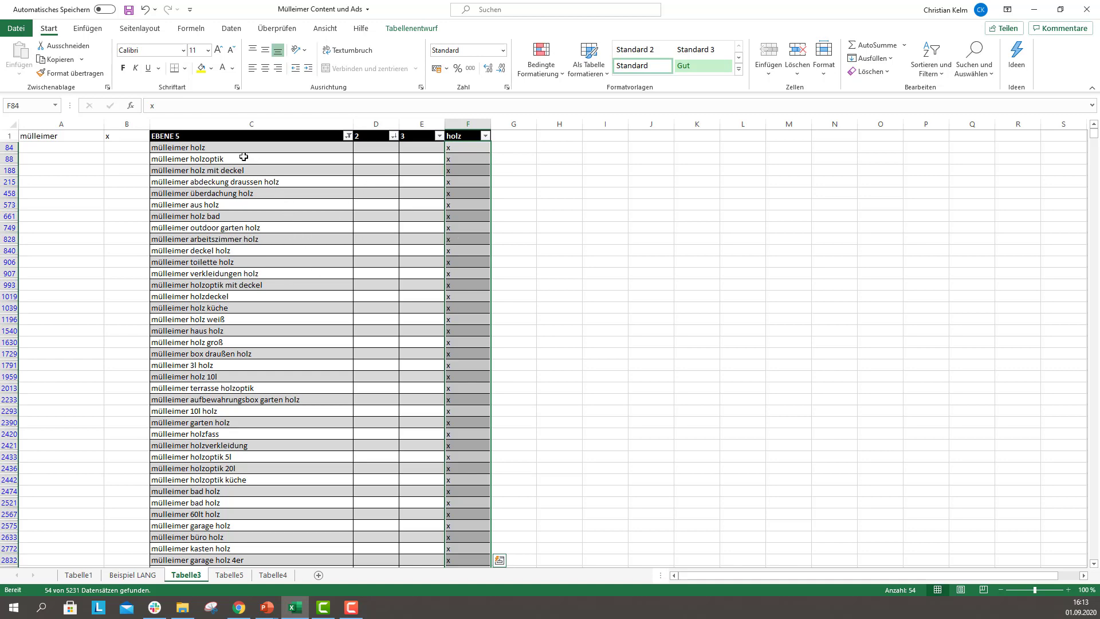
Review the filtered holz keywords in the EBENE 5 column, including the arbeitszimmer, toilette and holzoptik entries
left_click(277, 145)
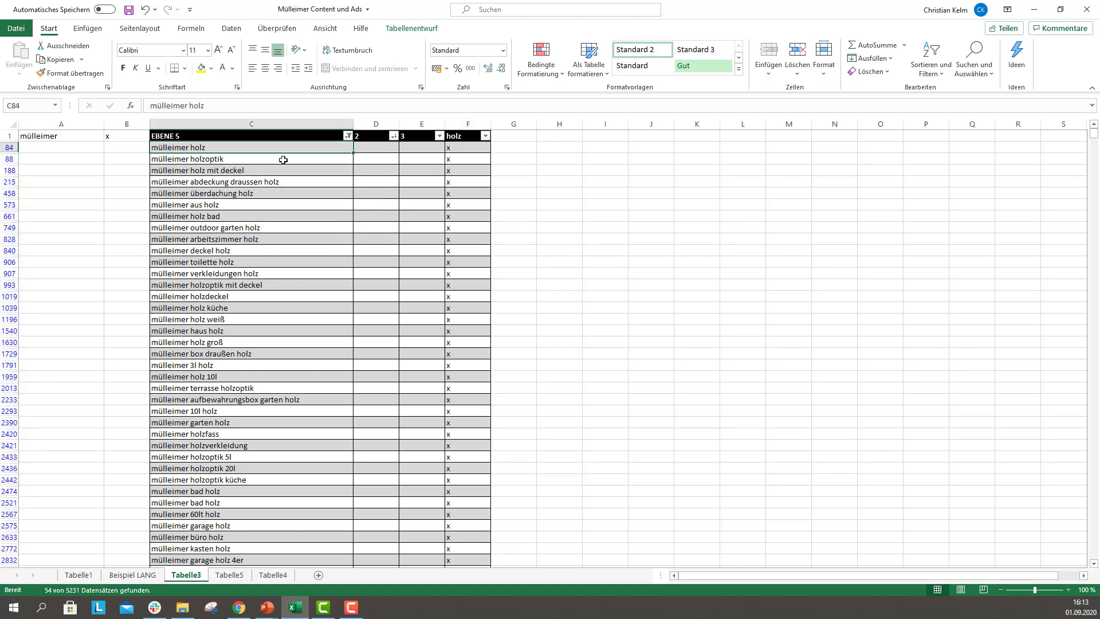
key("ctrl+shift+Down")
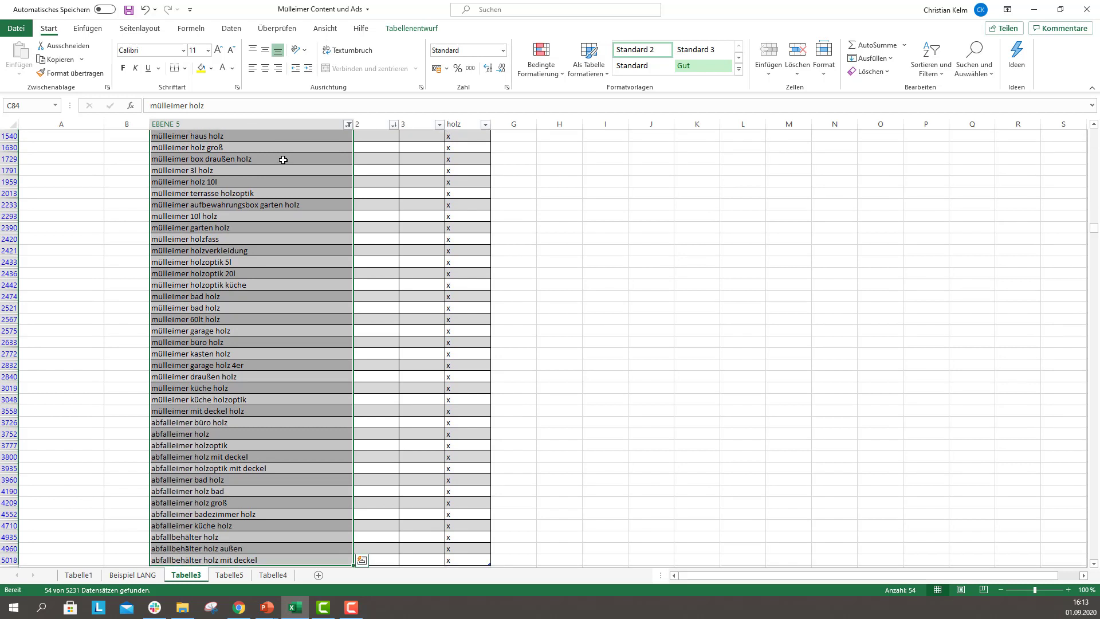
key("ctrl+shift+Up")
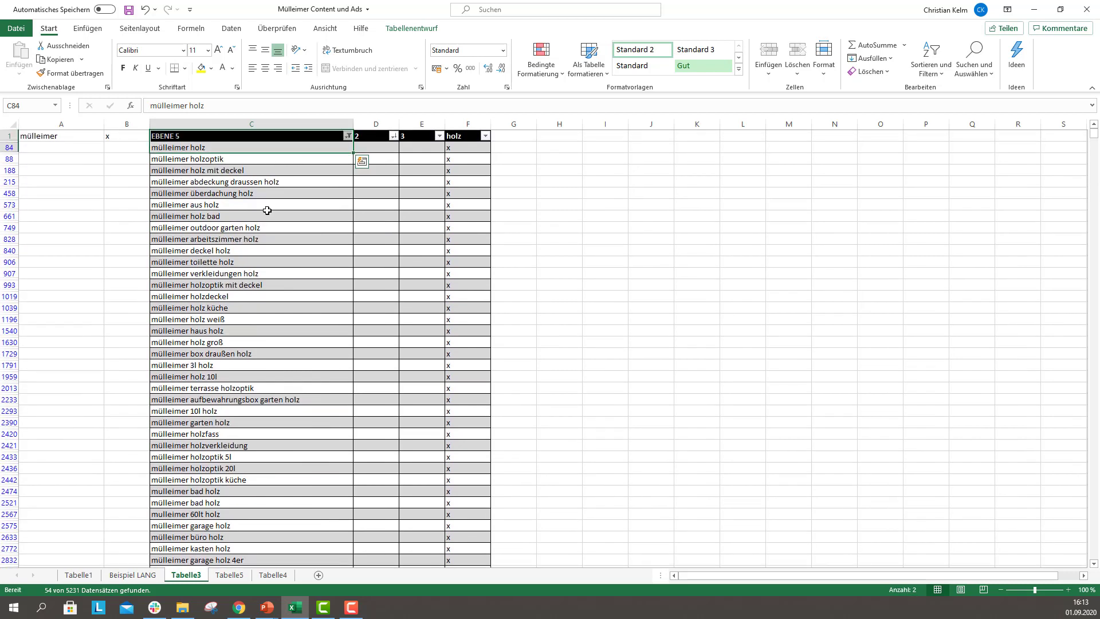
left_click(255, 237)
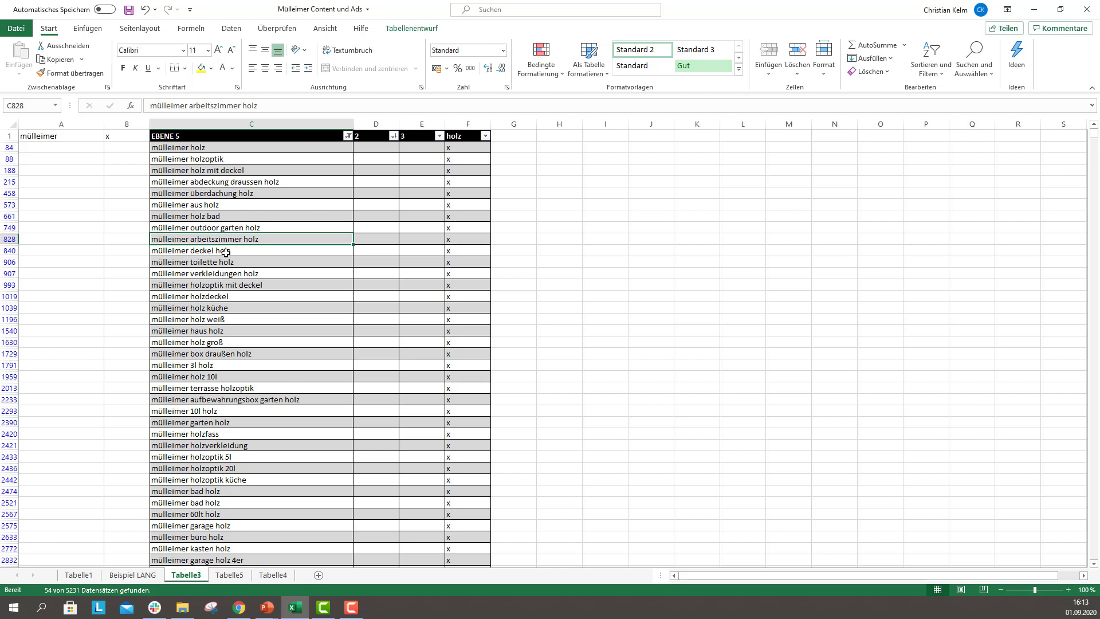
left_click(213, 263)
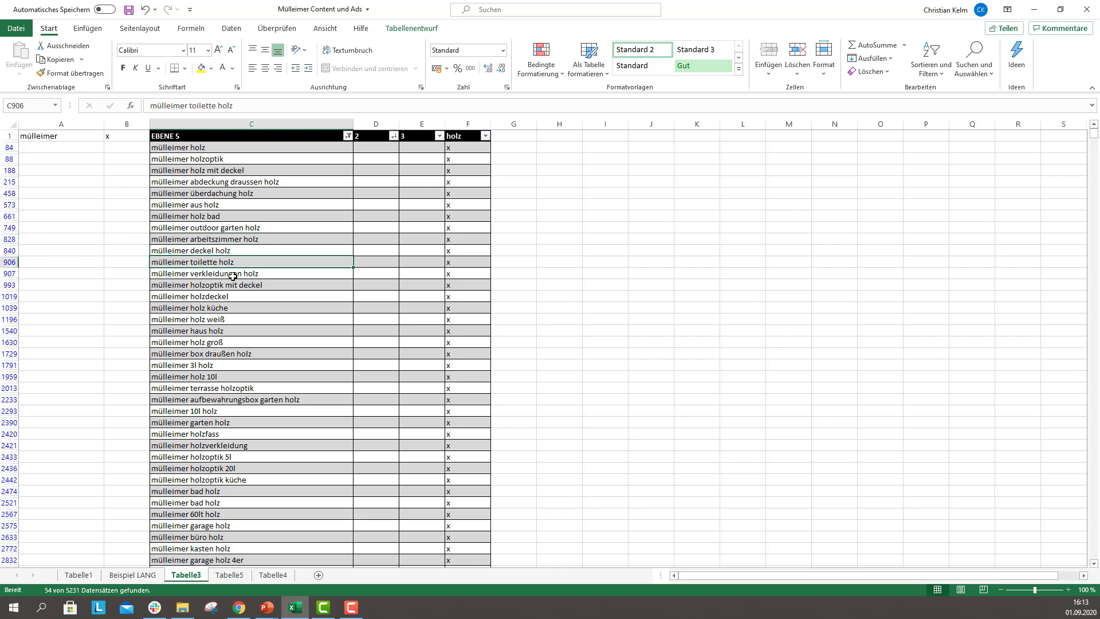
left_click(216, 156)
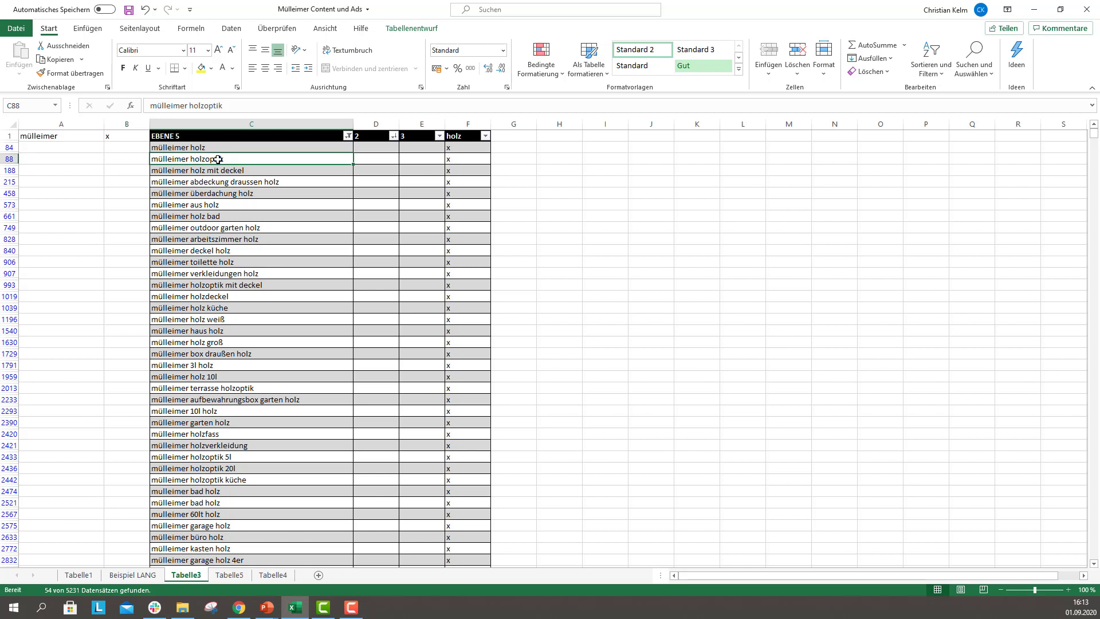
Copy the keyword "mülleimer holz mit deckel" from the EBENE 5 column and search for it on Amazon.de in Chrome
left_click(214, 170)
key("ctrl+c")
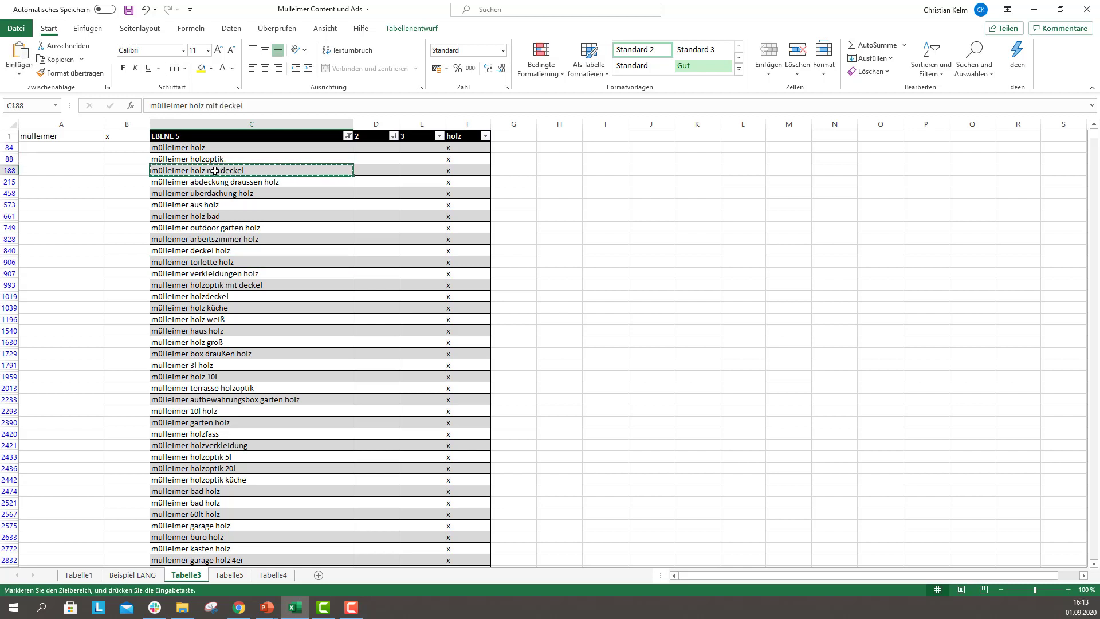
left_click(243, 613)
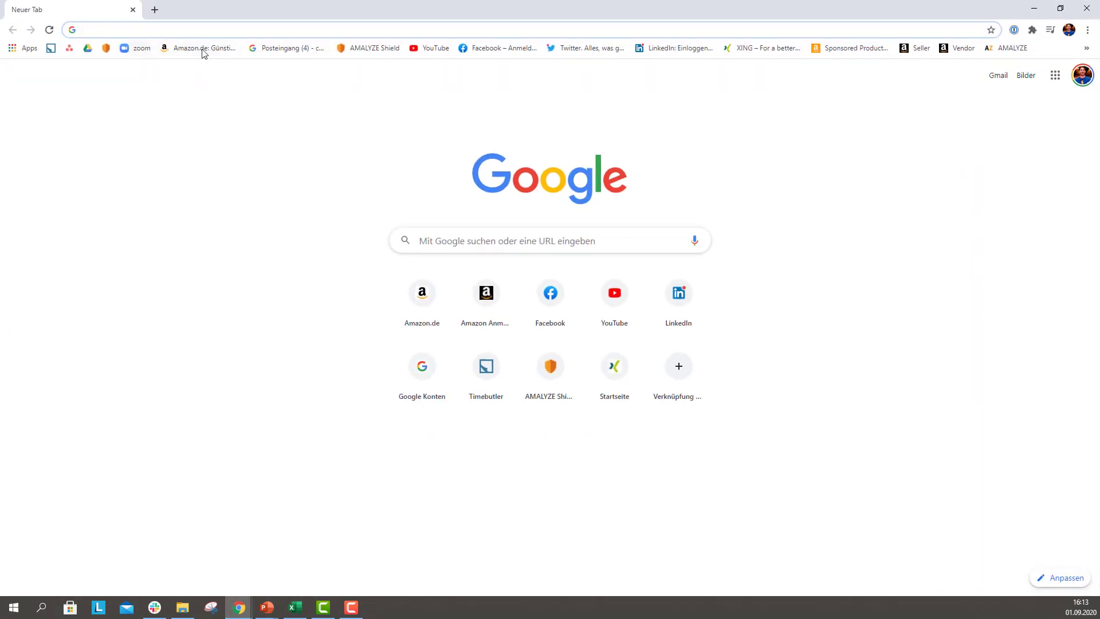
left_click(201, 48)
left_click(467, 110)
key("ctrl+v")
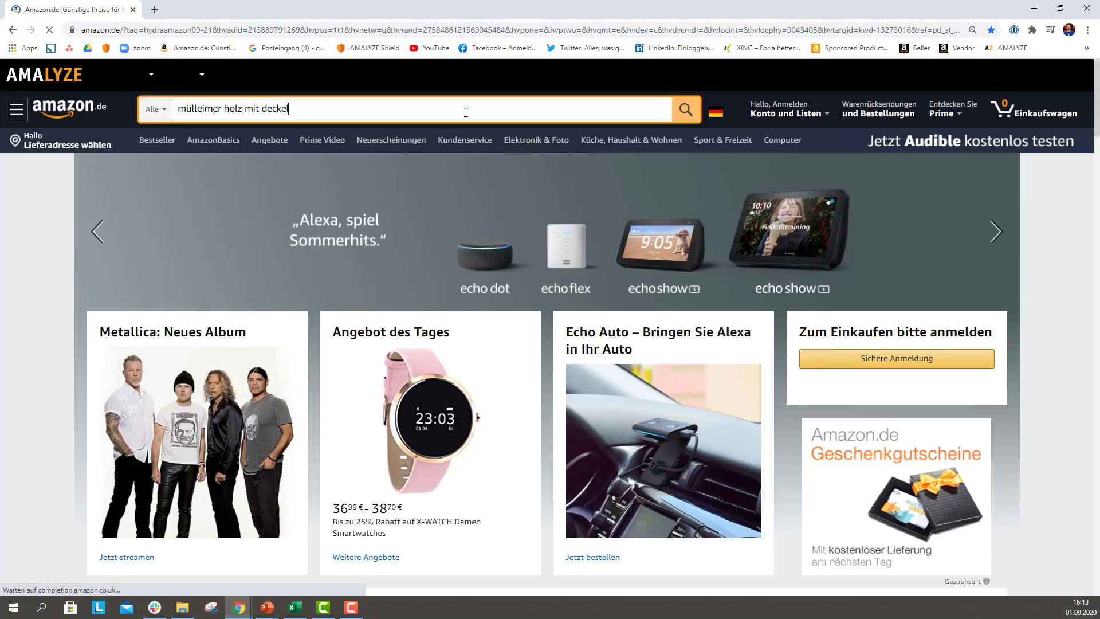
left_click(682, 120)
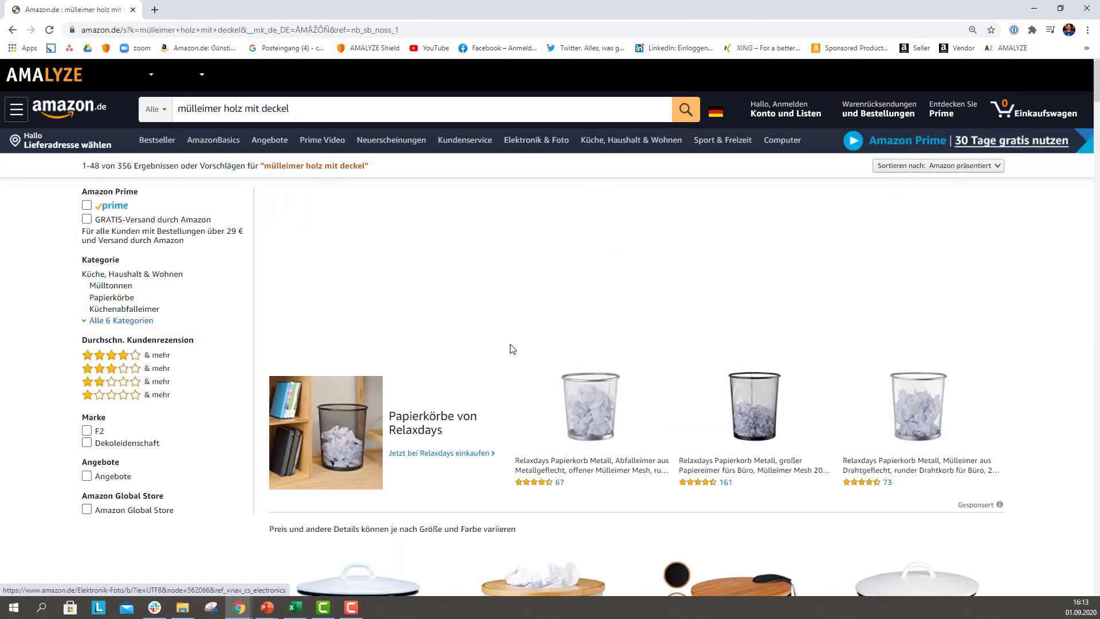
Examine the products in the Amazon search results for how well they match a wooden bin with a lid
scroll(511, 346, "down", 3)
scroll(512, 342, "down", 10)
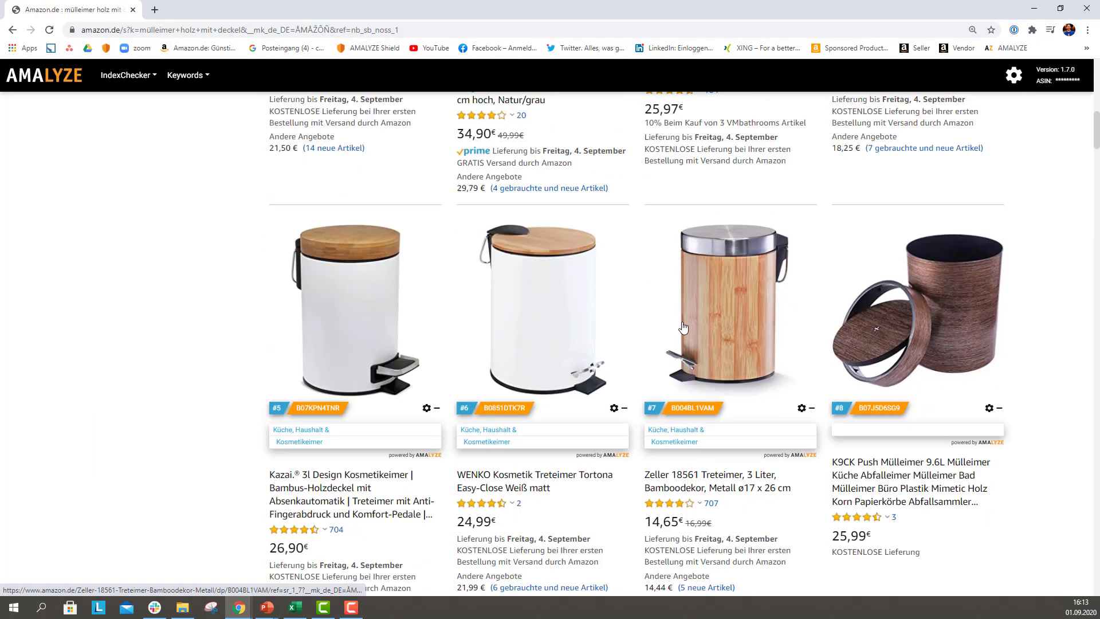
scroll(773, 336, "down", 5)
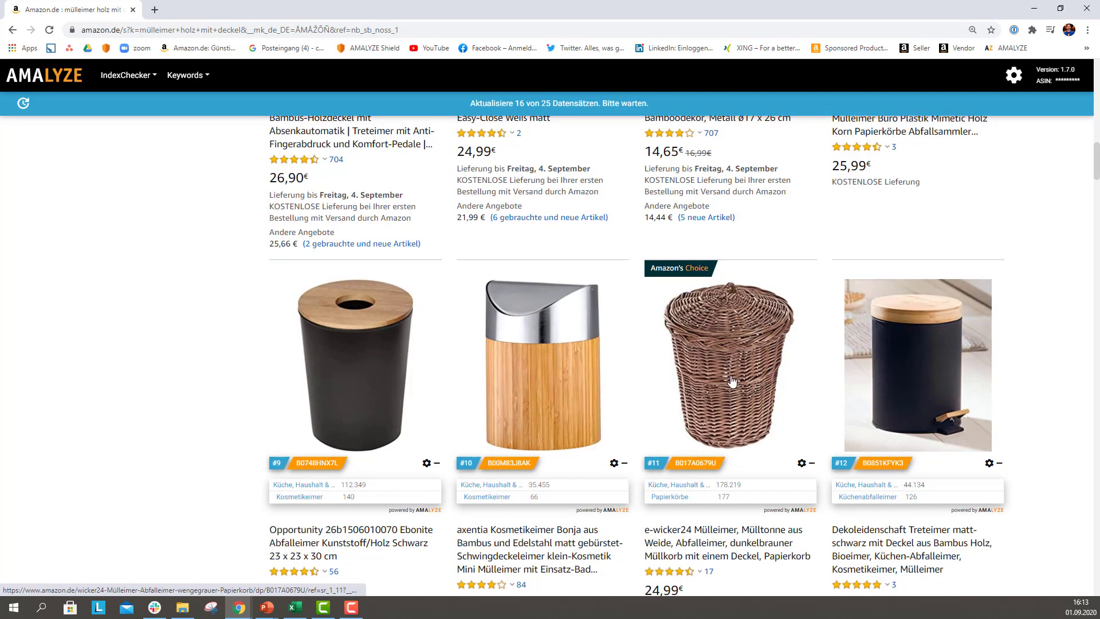
scroll(737, 399, "down", 7)
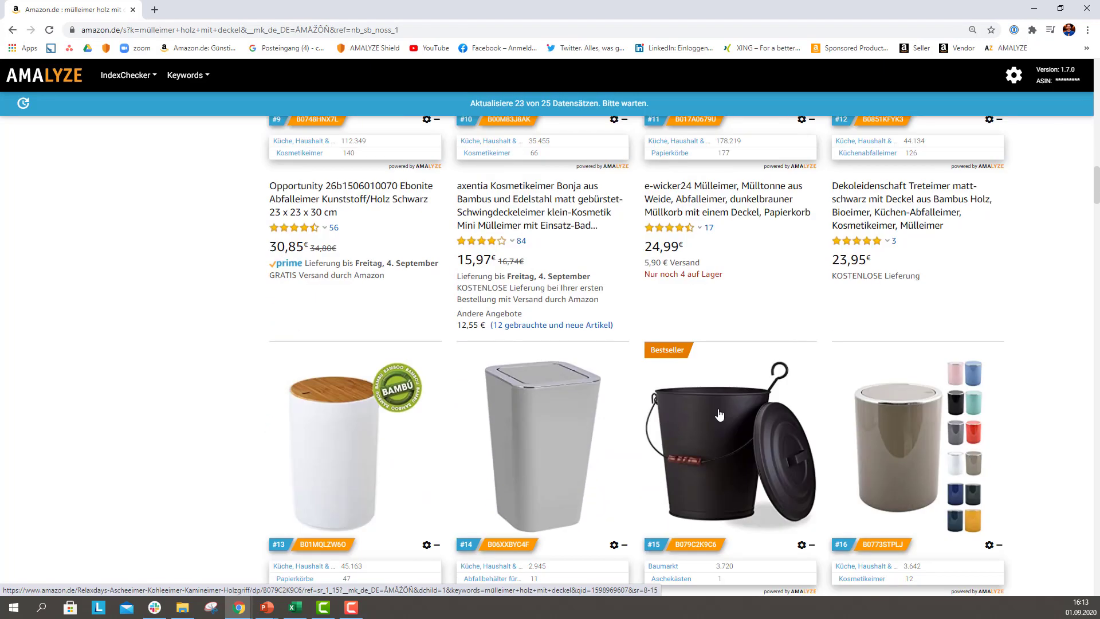
scroll(962, 271, "down", 2)
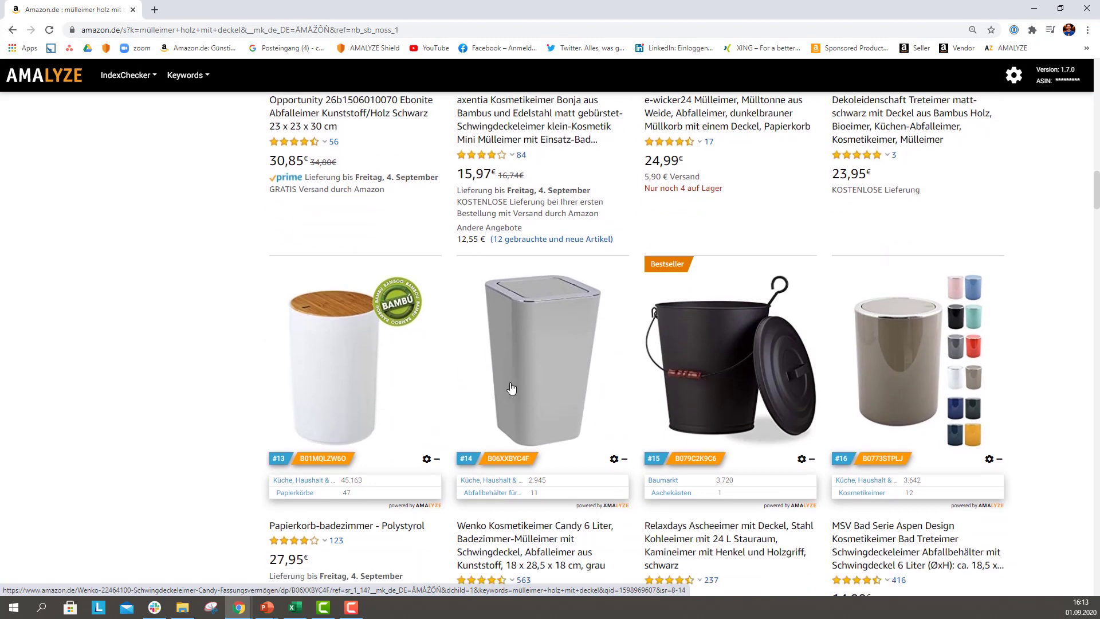
scroll(962, 270, "down", 7)
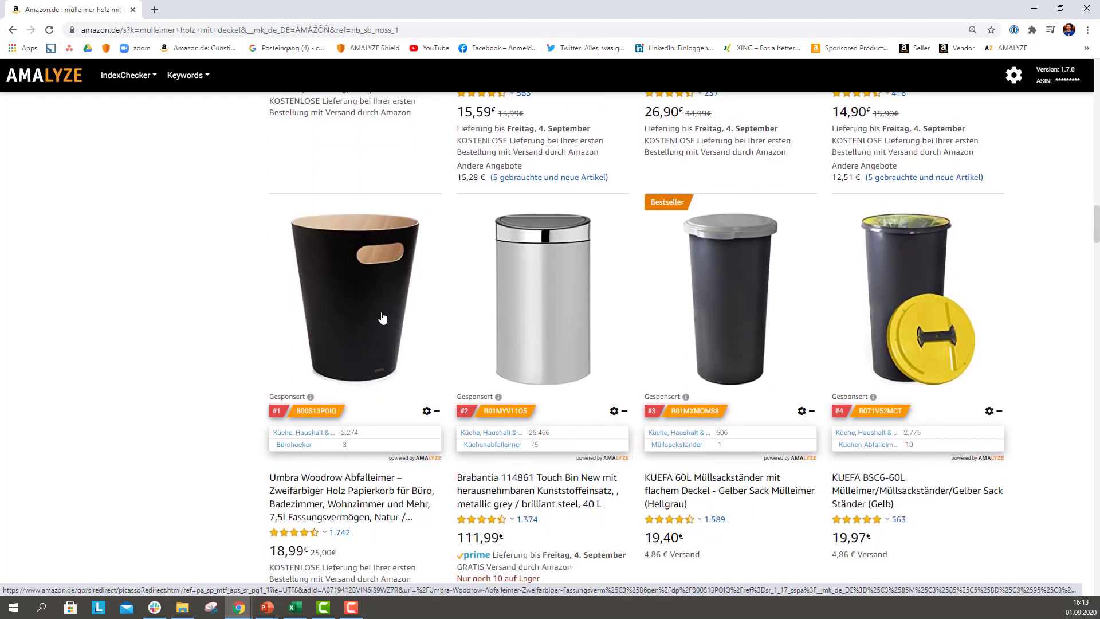
scroll(419, 349, "down", 3)
scroll(419, 349, "down", 10)
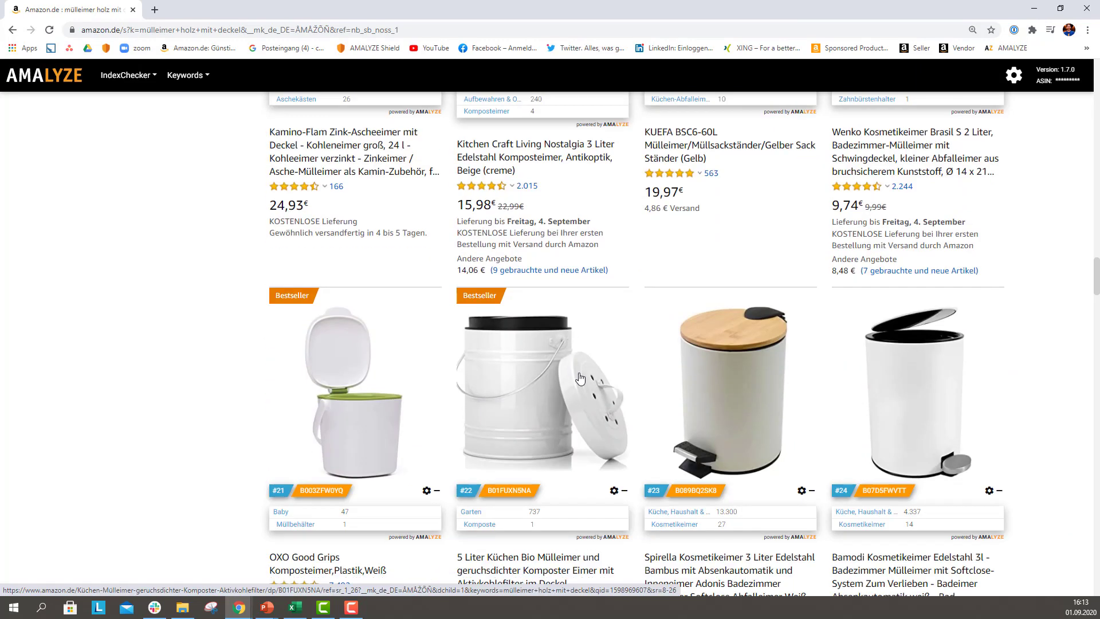
scroll(720, 405, "down", 8)
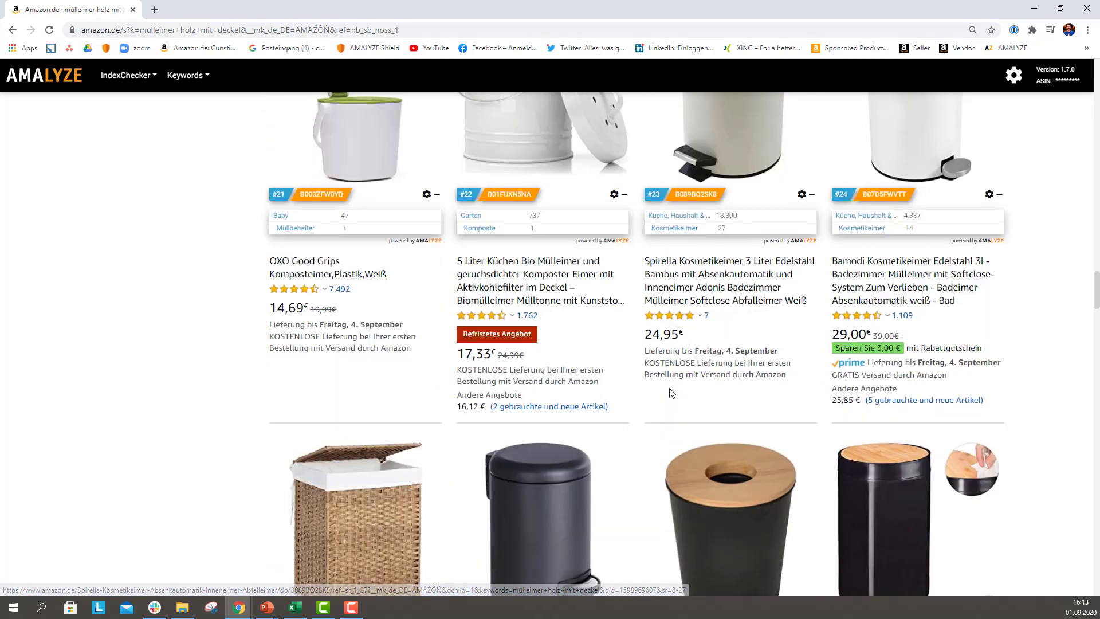
scroll(744, 401, "up", 20)
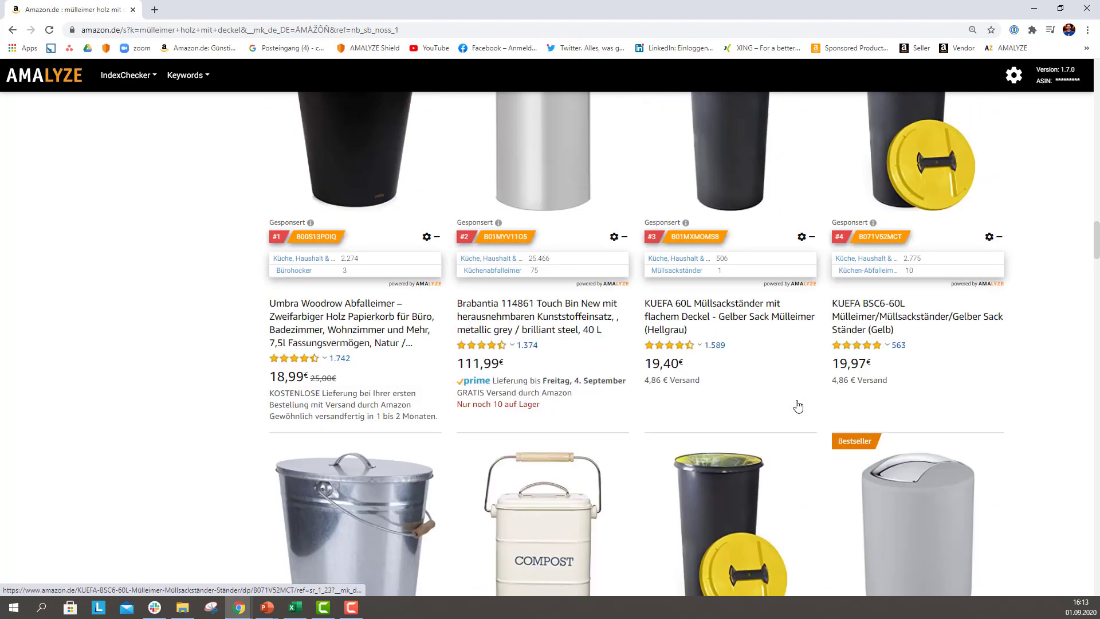
Switch from the Amazon results to Excel and change the Merkmal of the word holz in Tabelle5 to "??? Material Farbe"
scroll(756, 407, "up", 5)
scroll(631, 355, "down", 5)
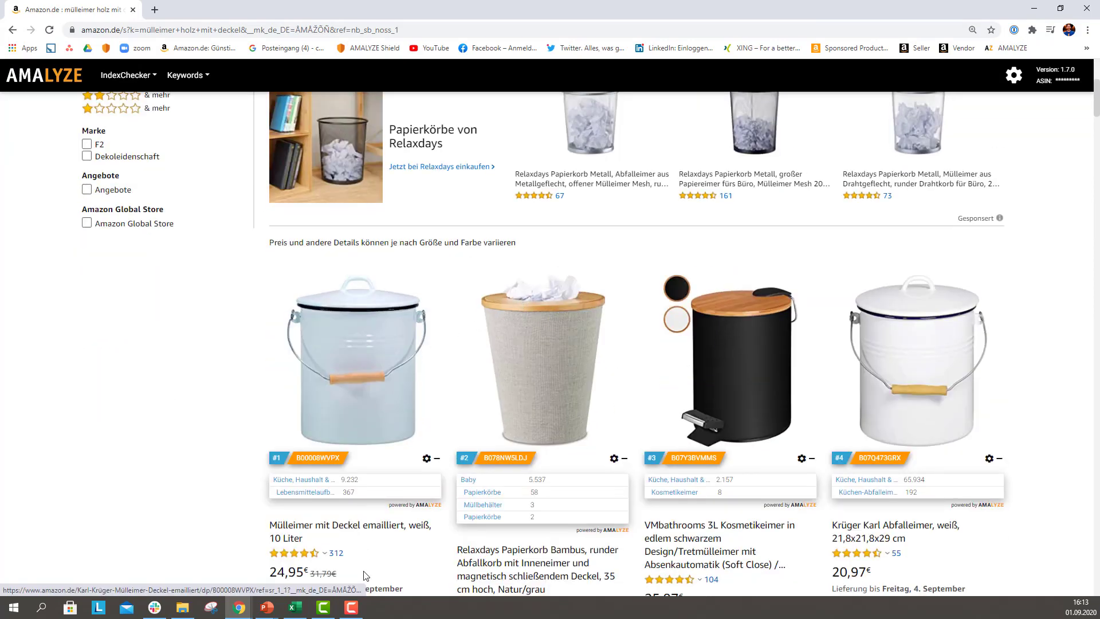
left_click(295, 607)
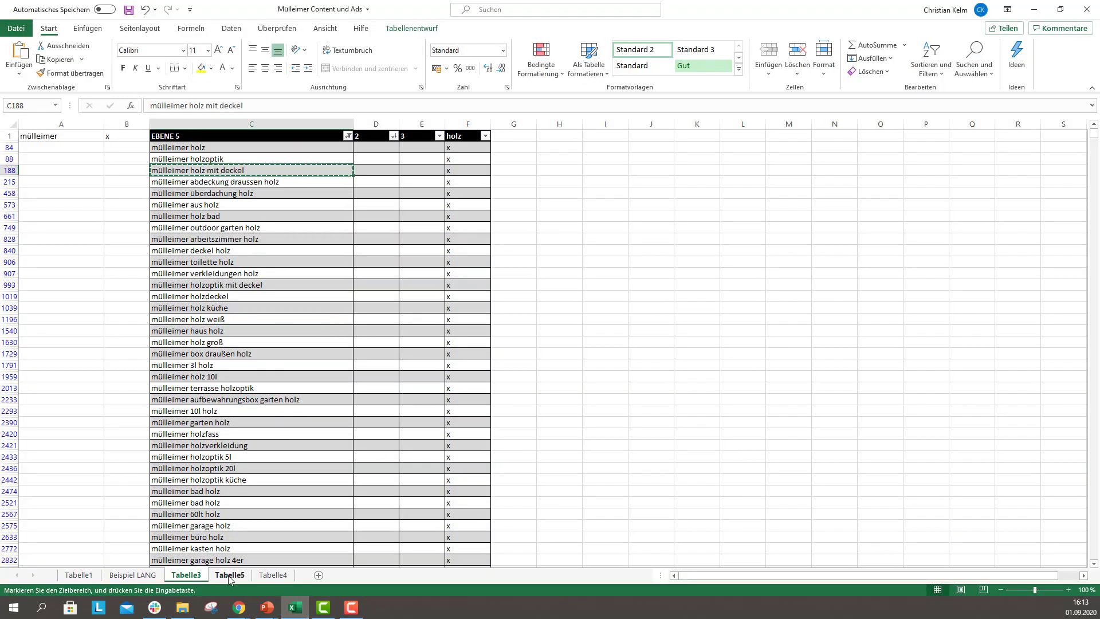
left_click(271, 575)
left_click(235, 575)
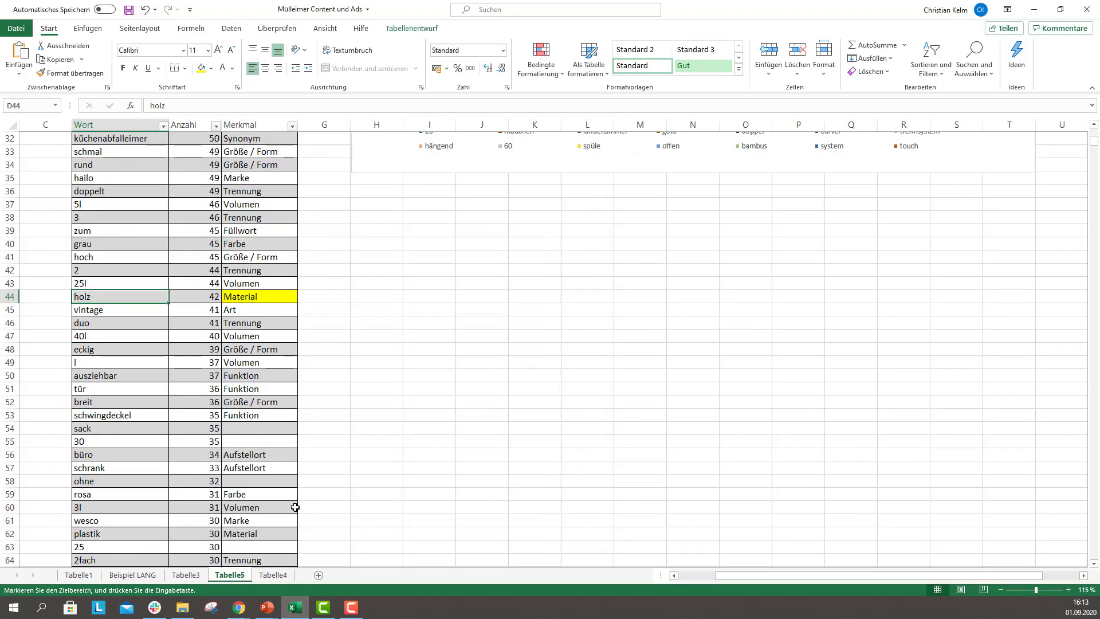
left_click(258, 296)
double_click(250, 297)
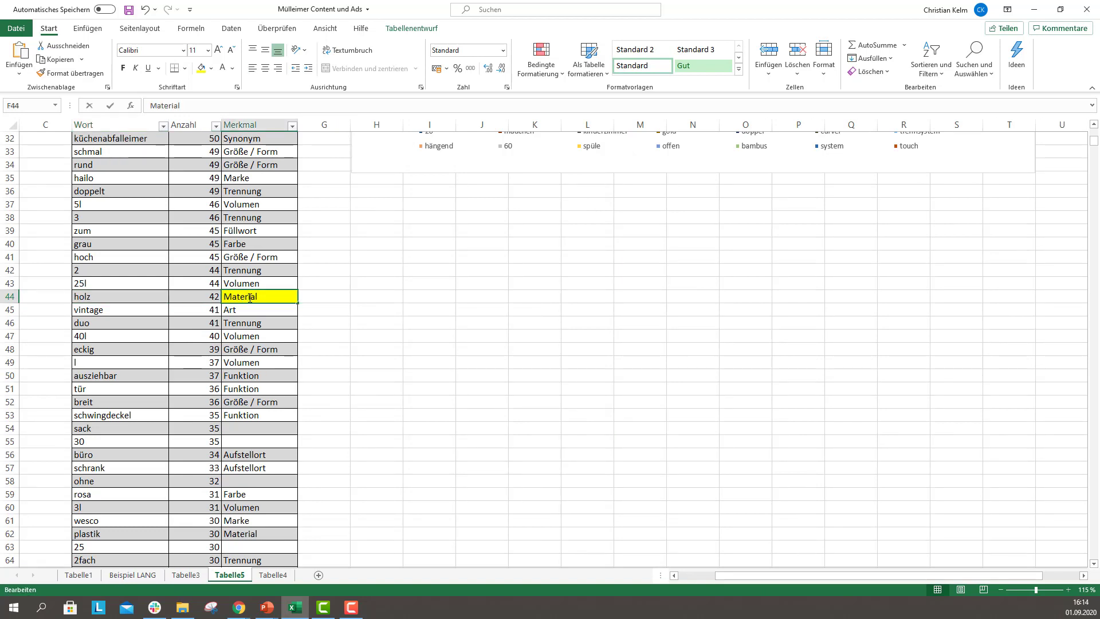
type("?")
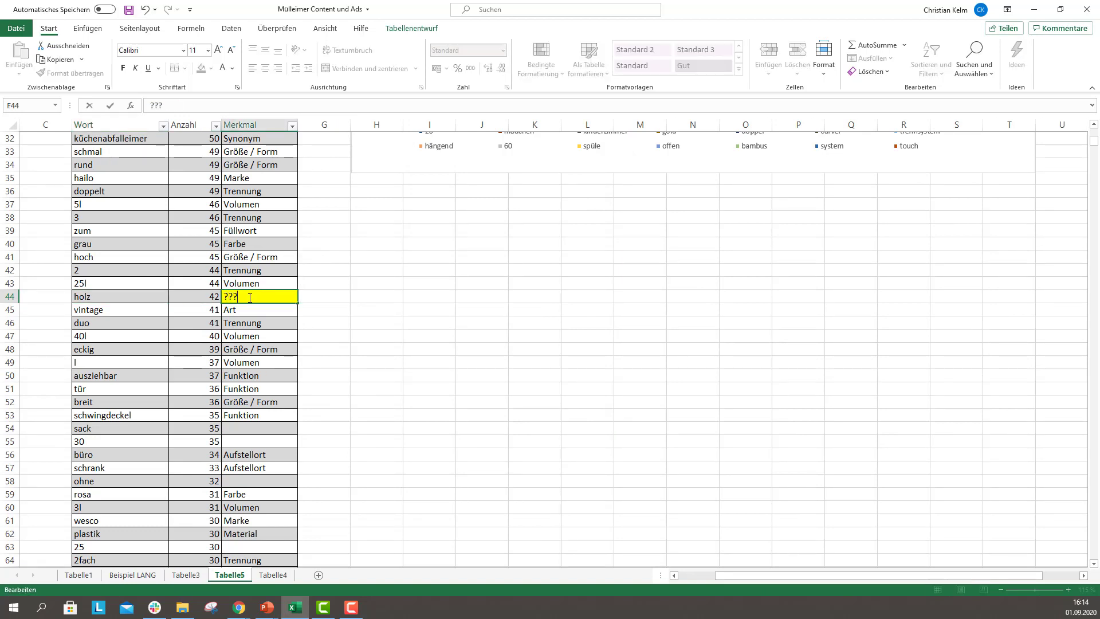
key("ctrl+Return")
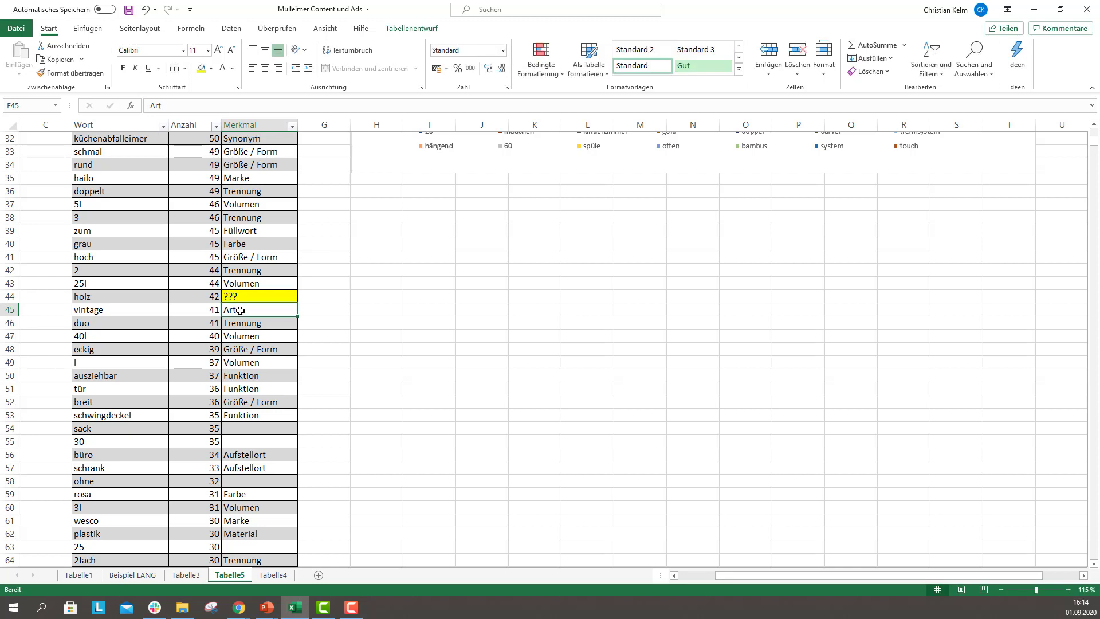
double_click(249, 297)
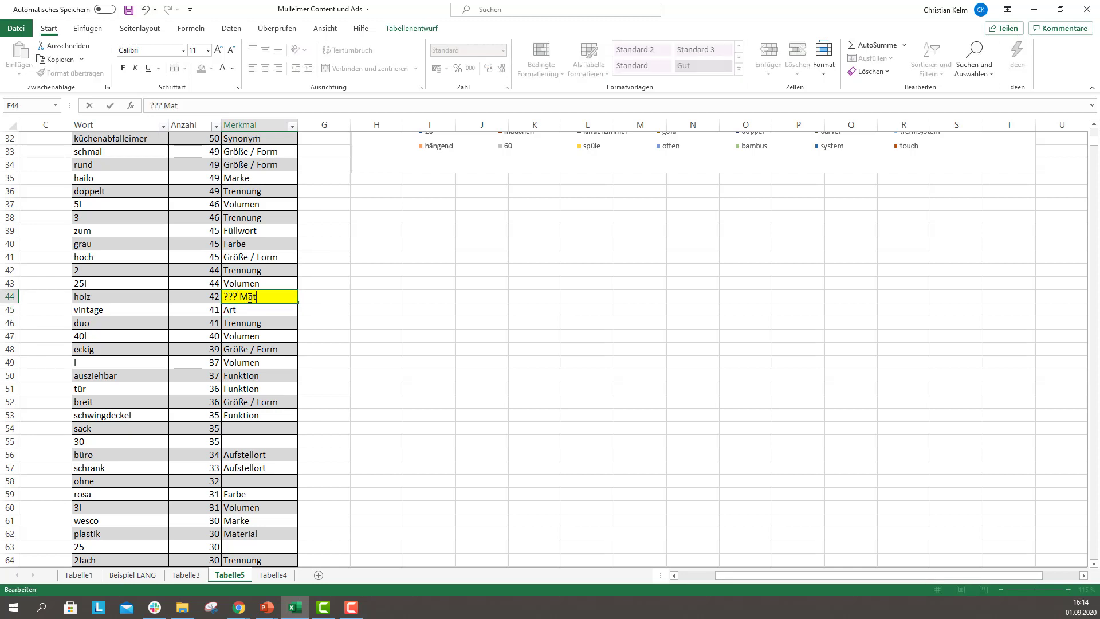
type("Material Farbe")
key("Return")
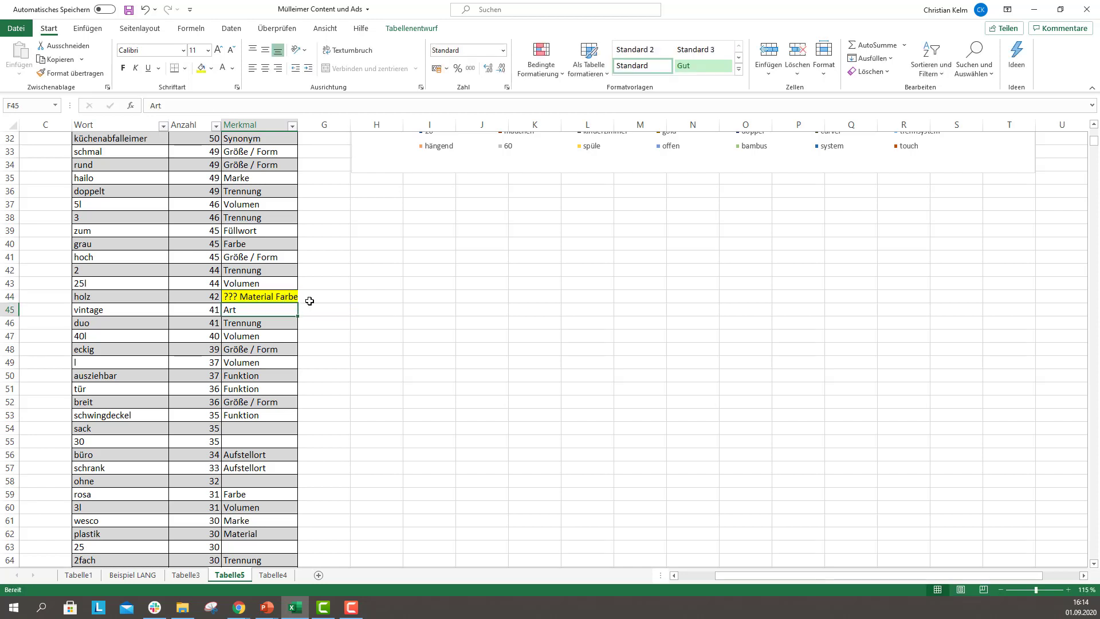
Add the note "SERP undeutig" beside the Merkmal entry in the holz row
left_click(319, 296)
type("SERP undeutig")
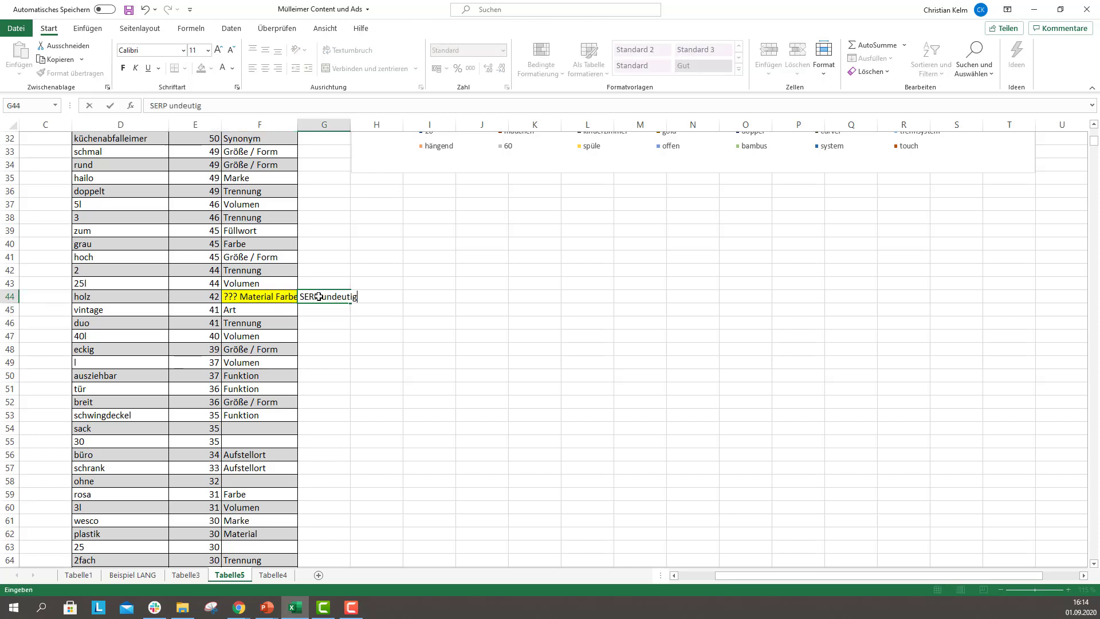
left_click(322, 335)
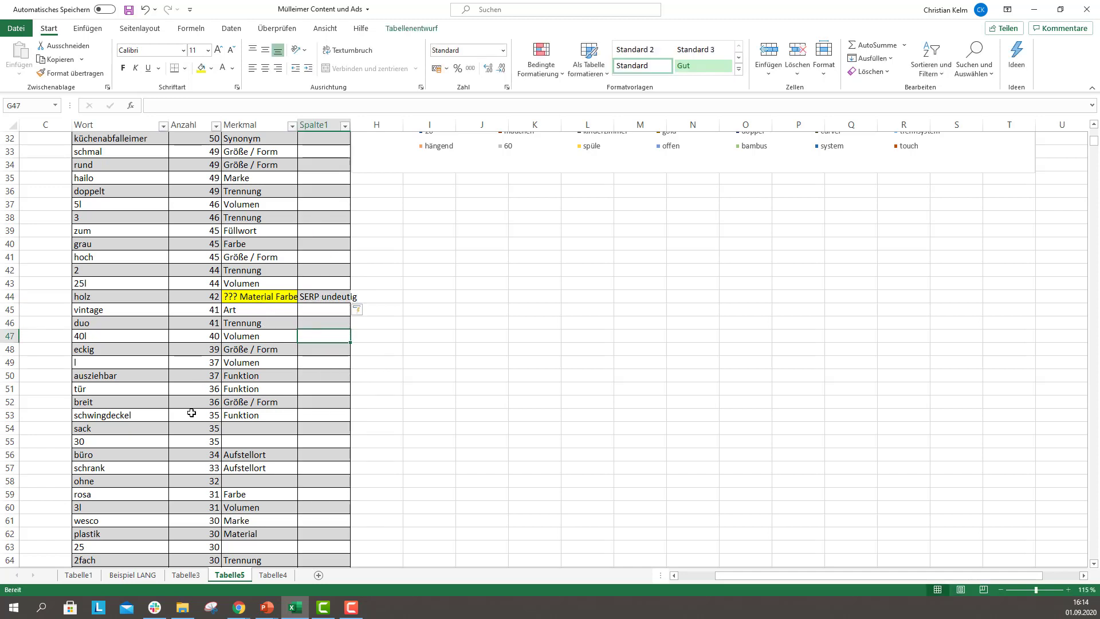
Copy the word 30 in Tabelle5 and add a new column headed "30" beside the holz column in Tabelle3
left_click(110, 443)
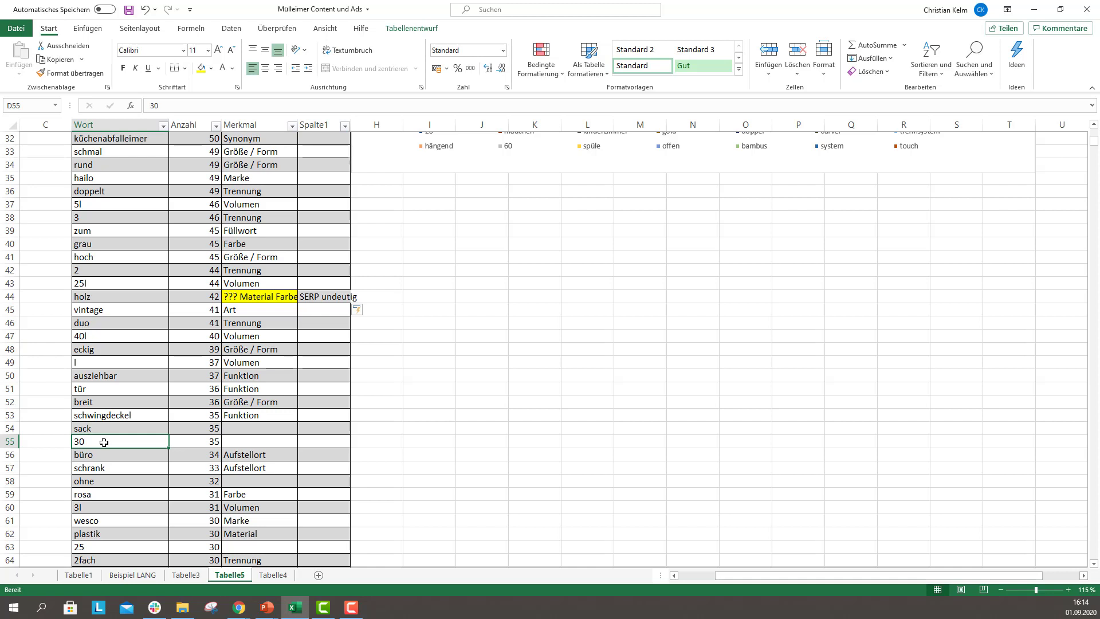
key("ctrl+c")
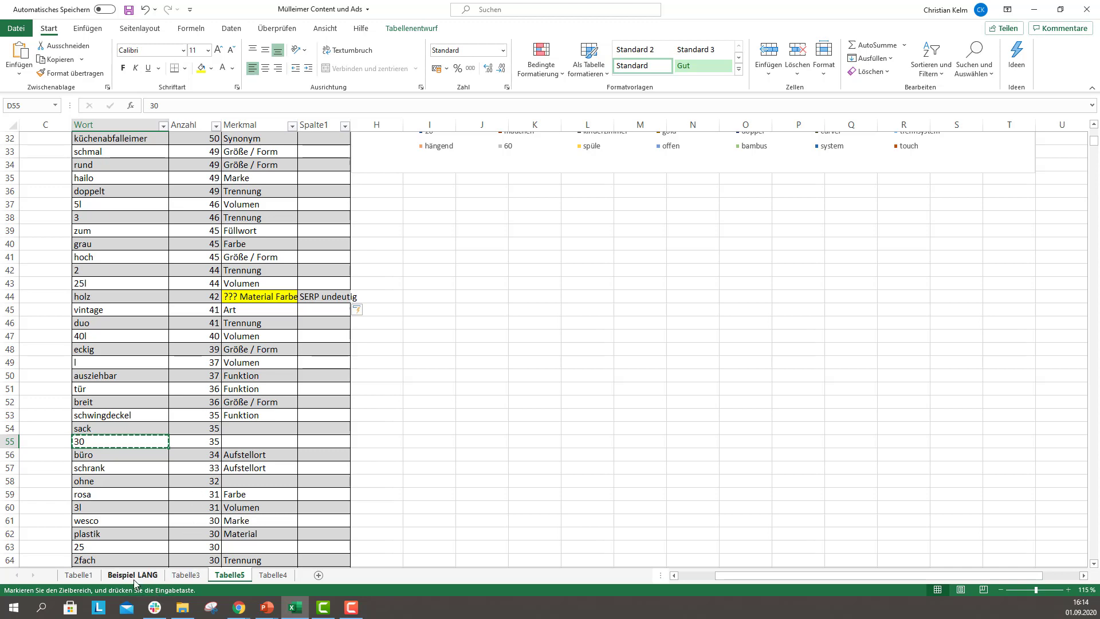
left_click(182, 575)
left_click(509, 138)
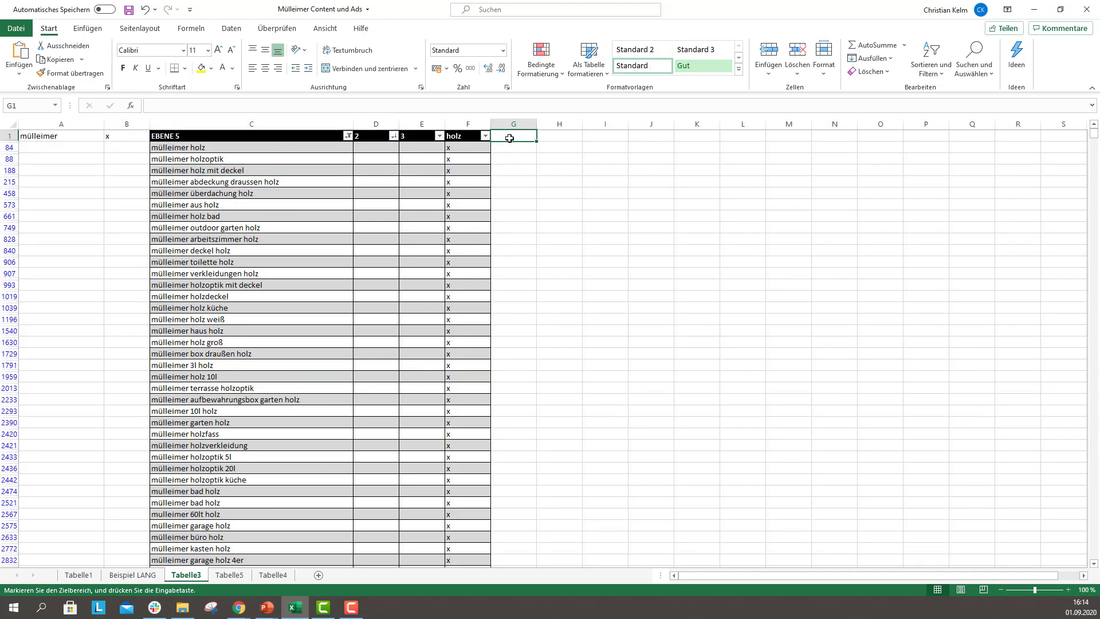
type("3")
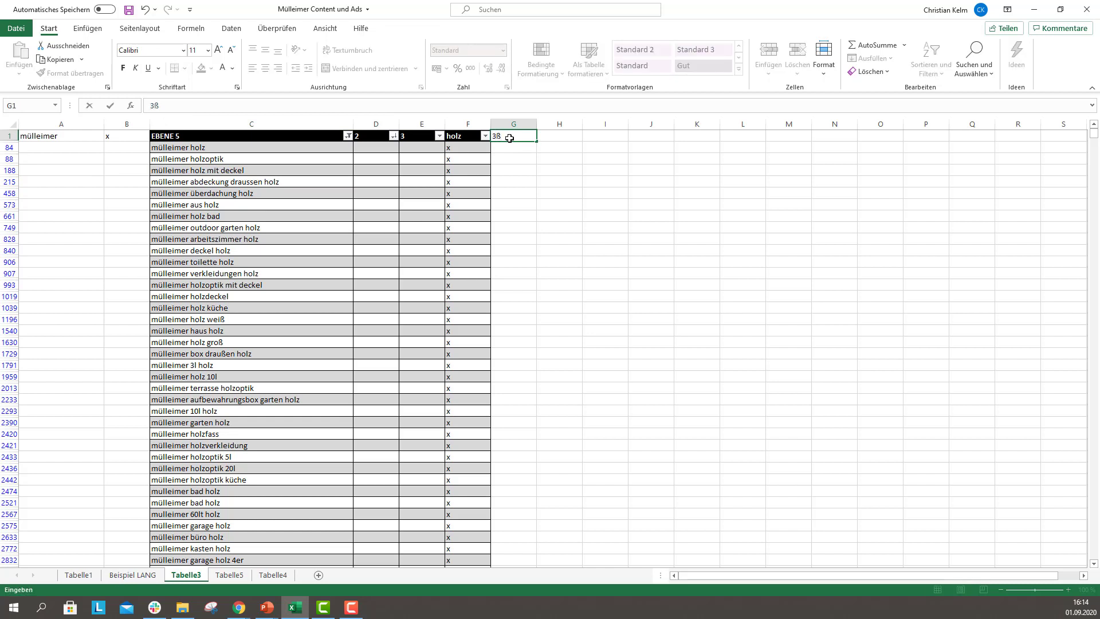
type("0")
Filter the EBENE 5 keywords in Tabelle3 to those containing "30"
left_click(348, 136)
left_click(242, 257)
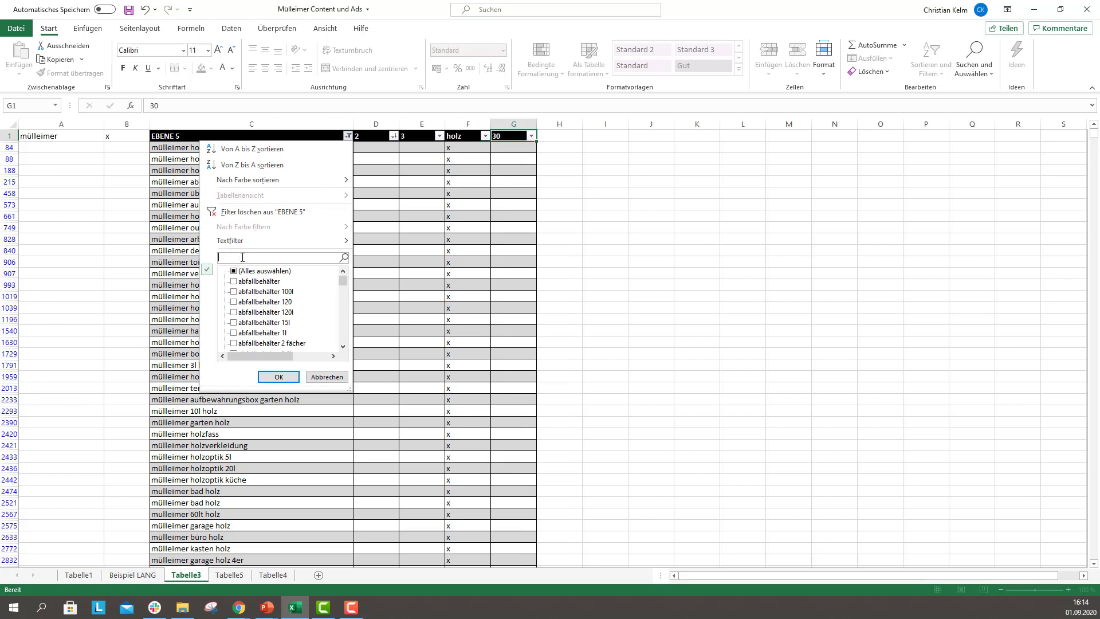
type("30")
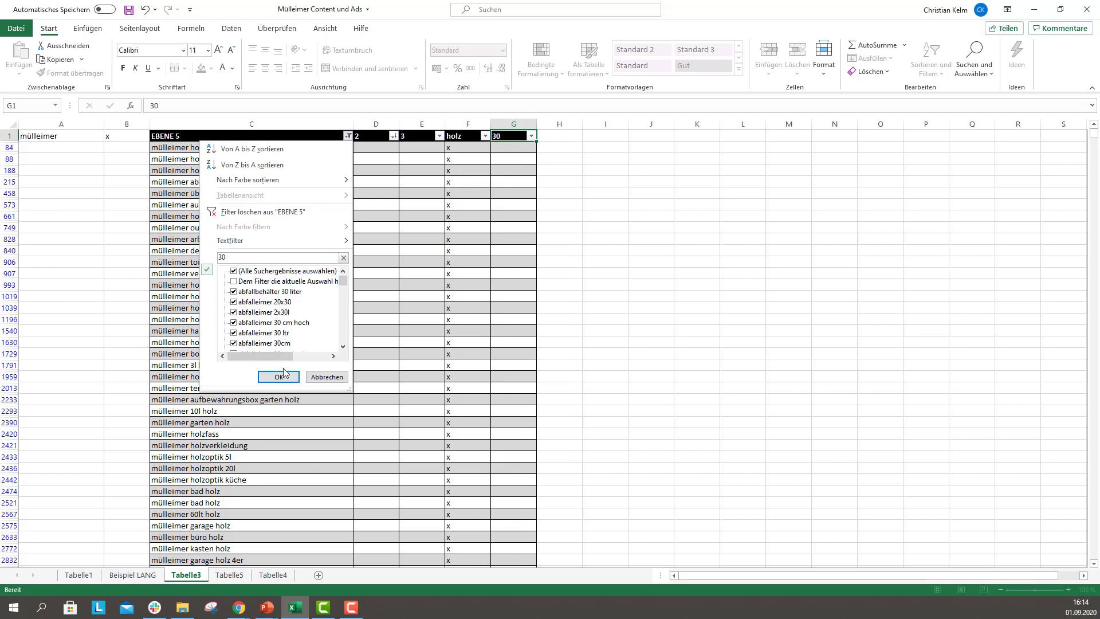
left_click(285, 377)
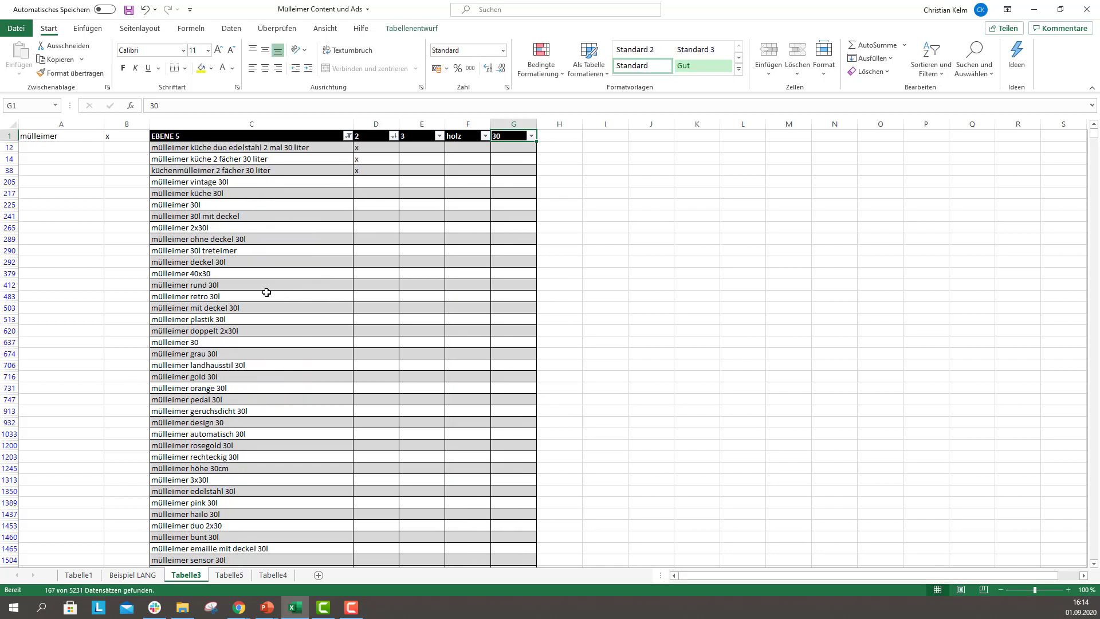
Review the keywords containing 30 in EBENE 5, distinguishing litre entries such as "mülleimer offen 30l" from dimensions such as "mülleimer 30x30"
scroll(228, 321, "down", 2)
scroll(238, 348, "down", 4)
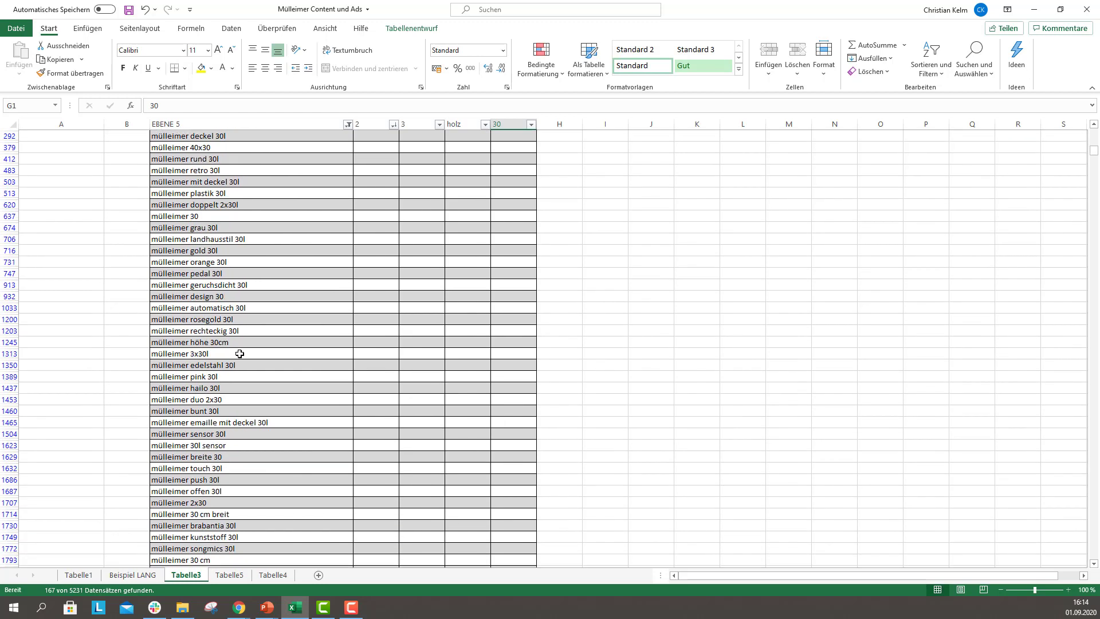
scroll(247, 435, "down", 1)
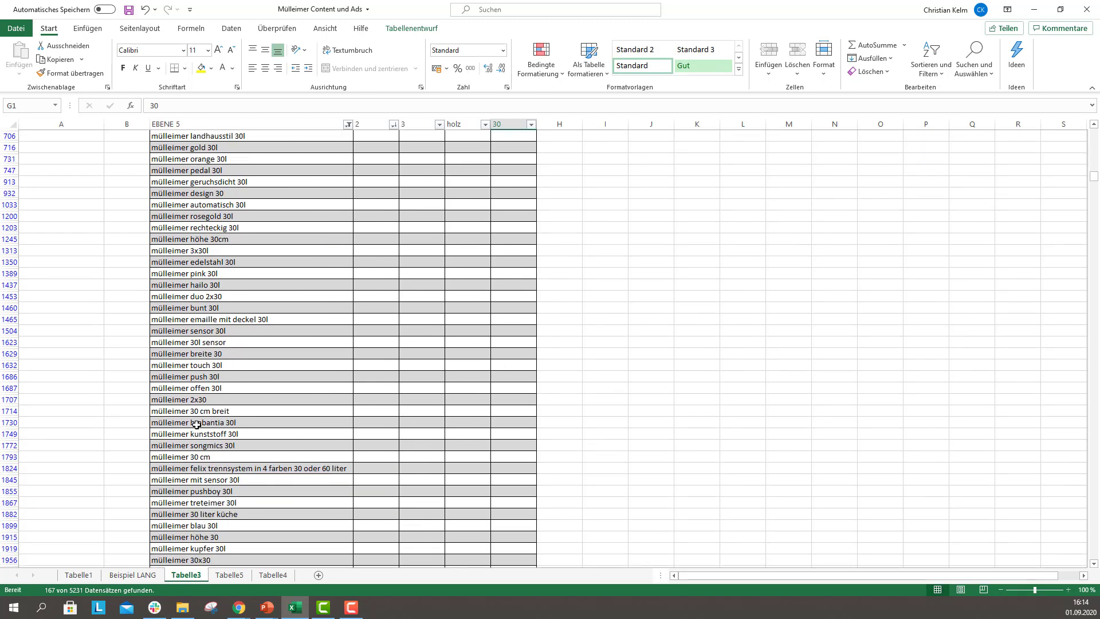
left_click_drag(222, 388, 229, 366)
scroll(229, 378, "down", 3)
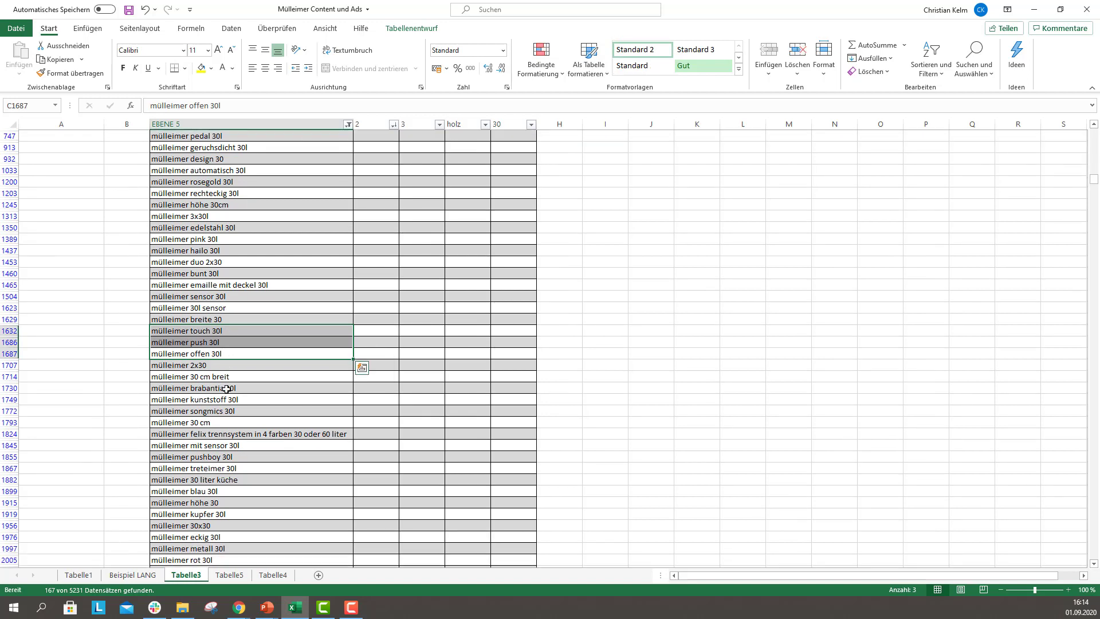
scroll(227, 414, "down", 2)
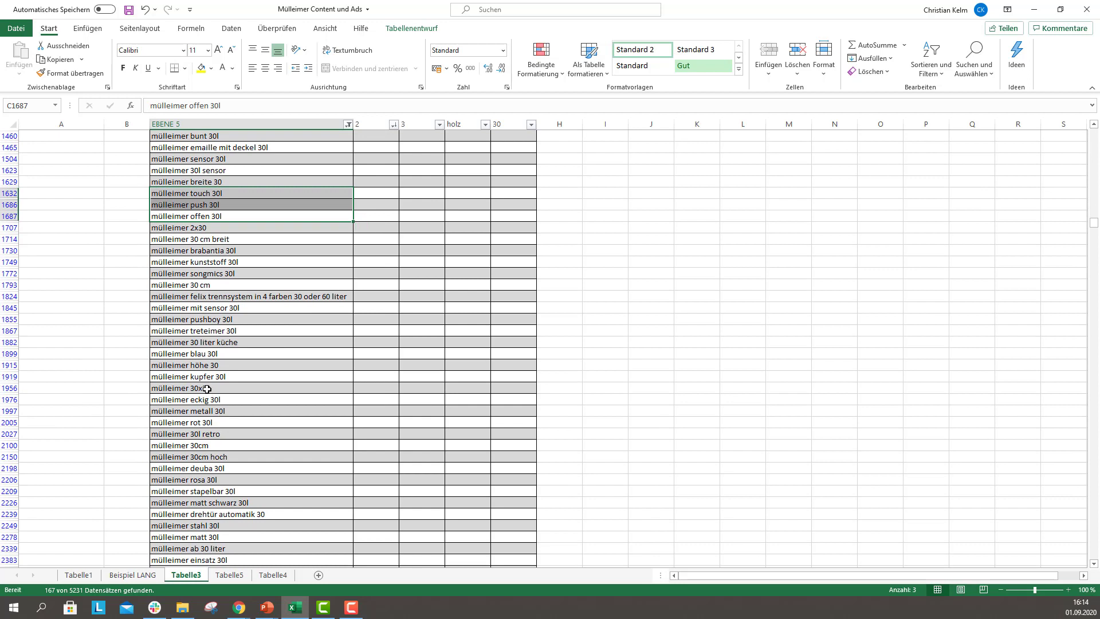
left_click(208, 388)
scroll(216, 421, "down", 2)
scroll(226, 427, "down", 5)
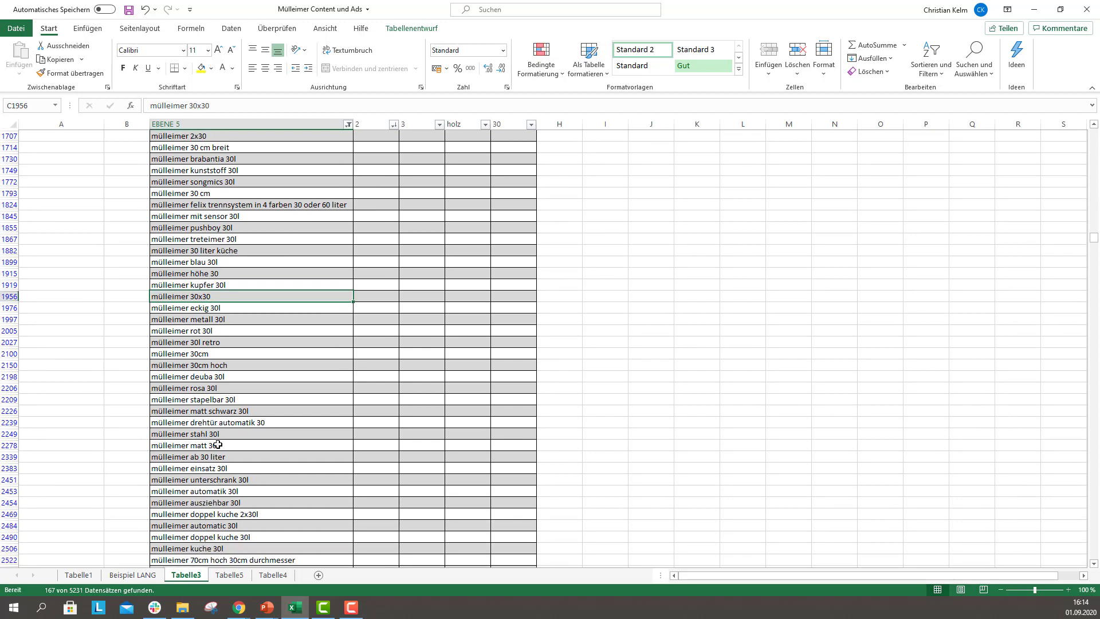
scroll(234, 426, "down", 4)
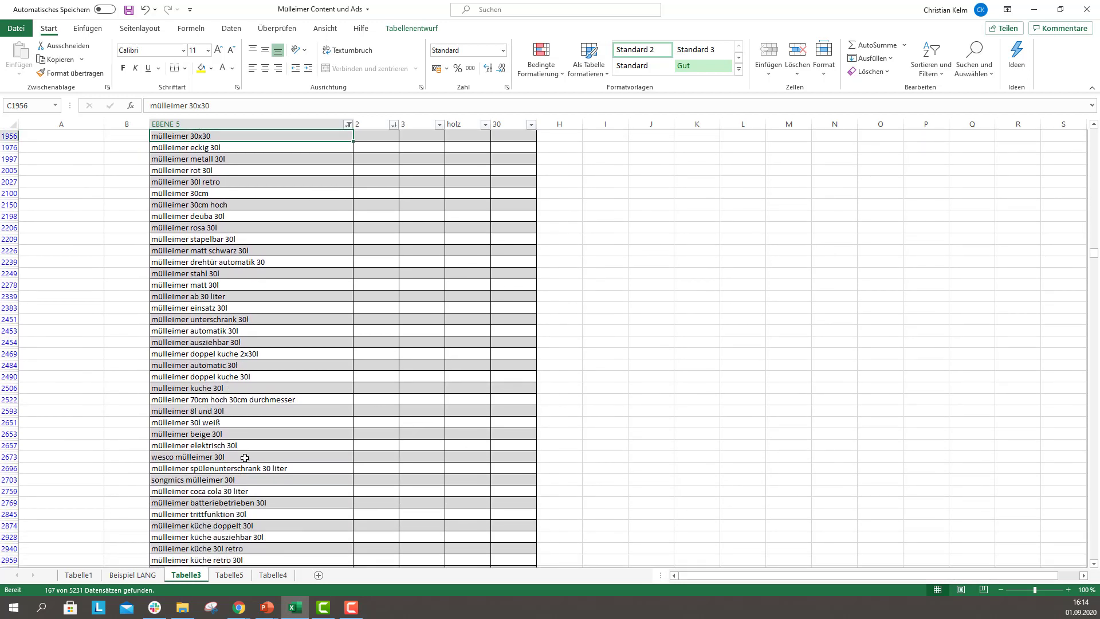
scroll(269, 443, "down", 2)
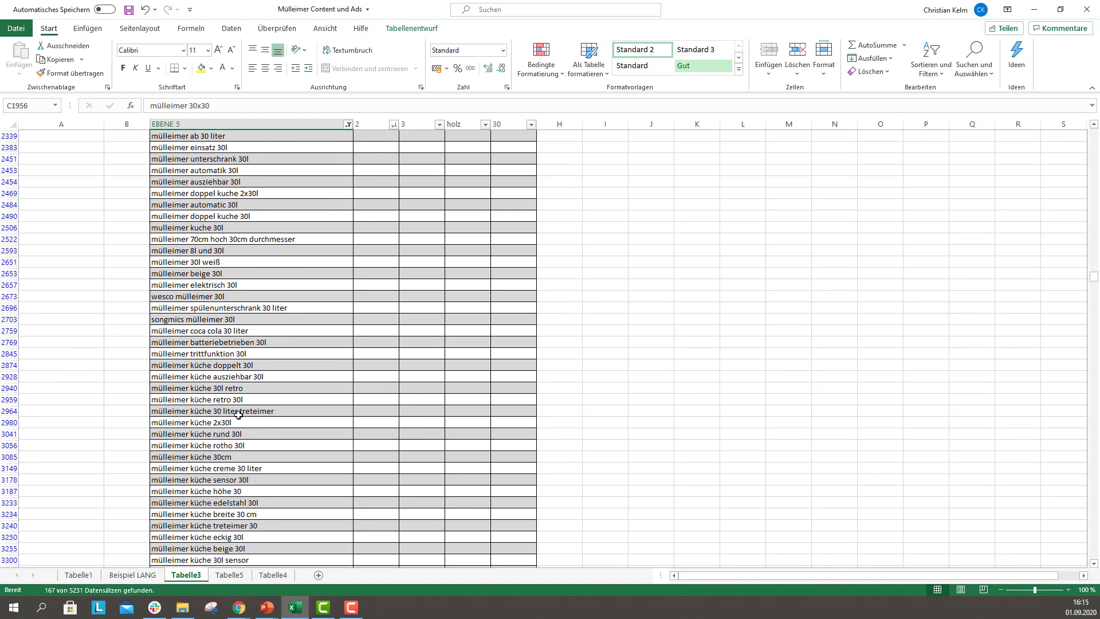
Examine the mülleimer küche keywords for volume or dimension meaning, including "30 liter treteimer", "breite 30 cm" and "30 cm hoch"
left_click(218, 411)
scroll(229, 457, "down", 2)
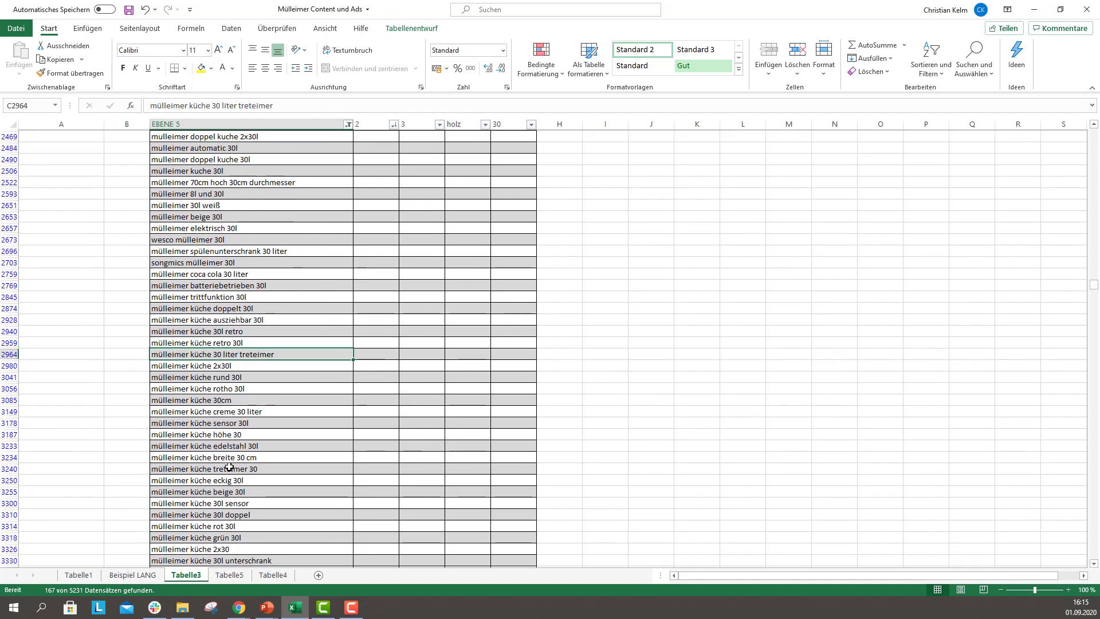
left_click(270, 456)
scroll(272, 456, "down", 1)
scroll(273, 456, "down", 1)
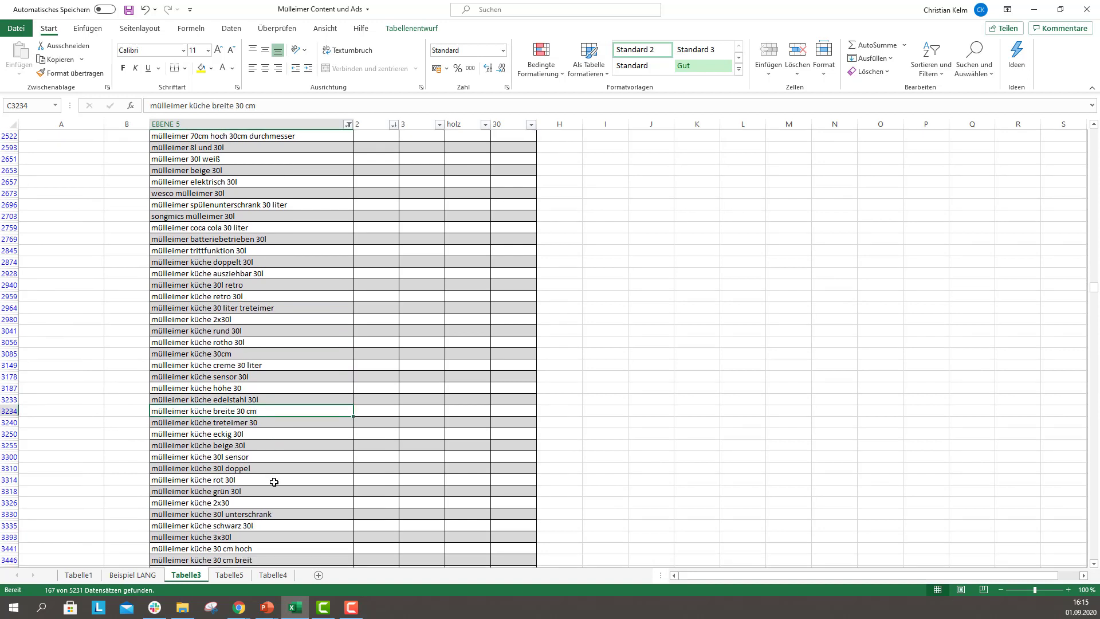
scroll(273, 482, "down", 2)
left_click_drag(252, 491, 253, 503)
scroll(253, 498, "up", 20)
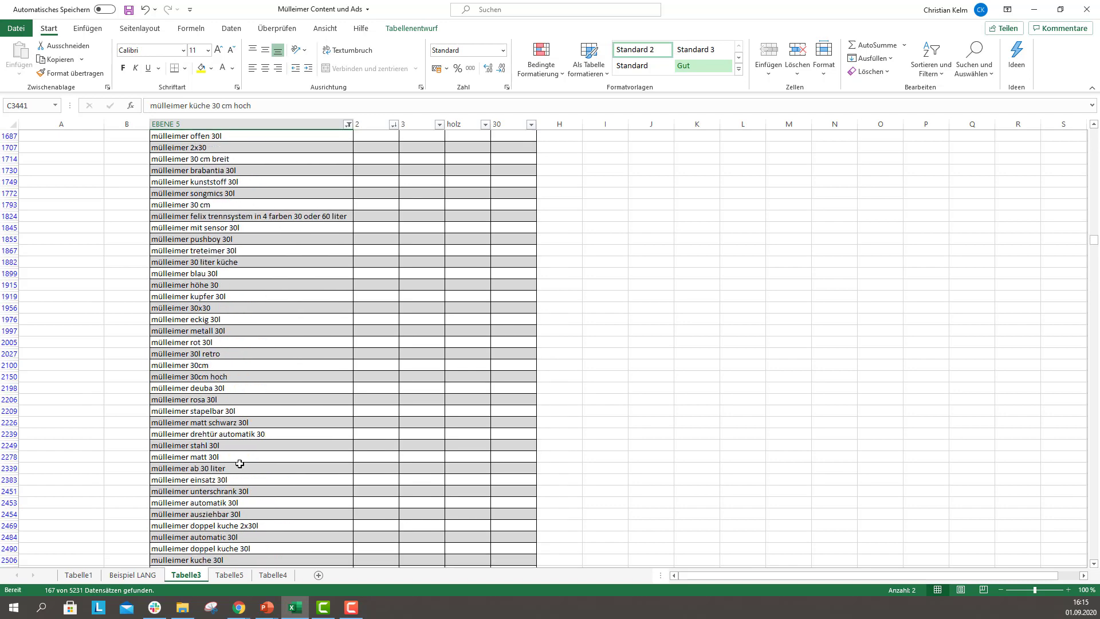
scroll(292, 366, "up", 3)
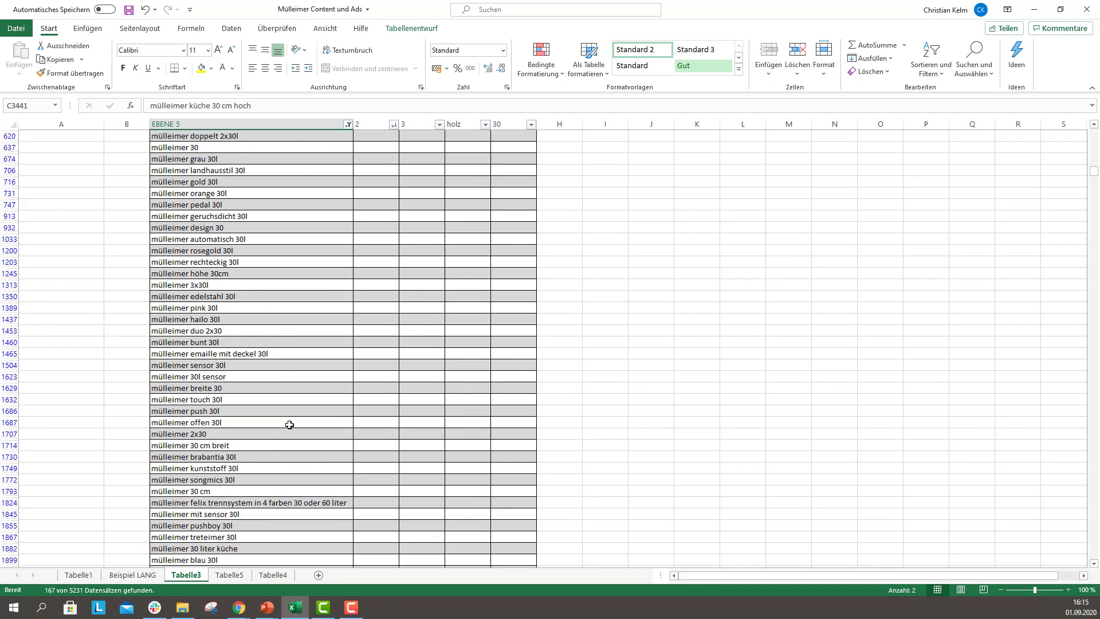
Set the Merkmal of the word 30 in Tabelle5 to "Volumen Abmaß"
left_click(232, 576)
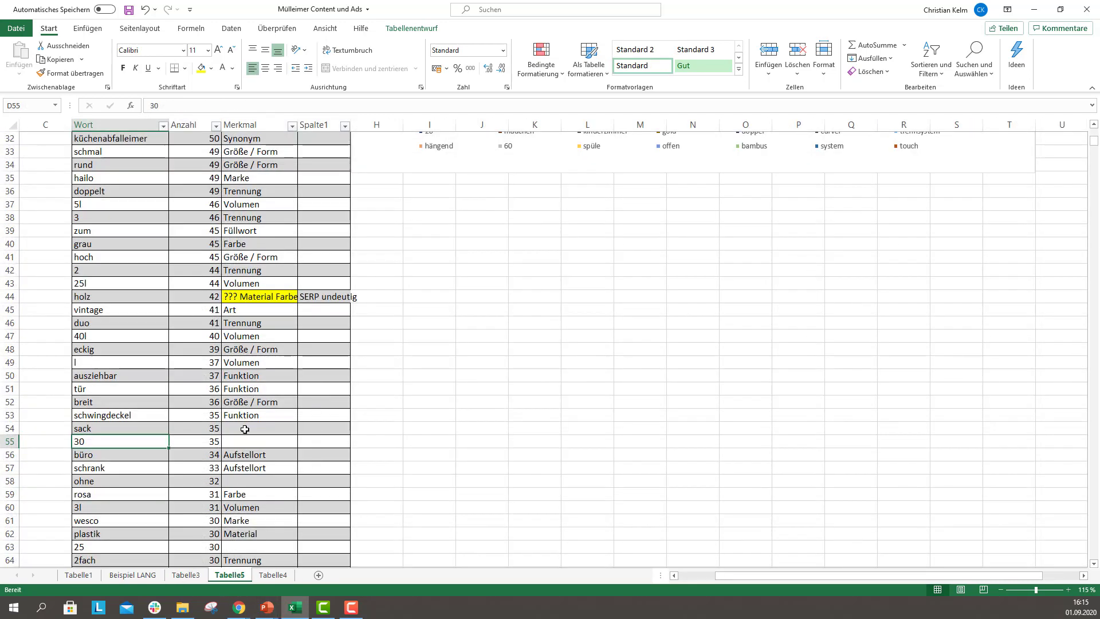
left_click(237, 441)
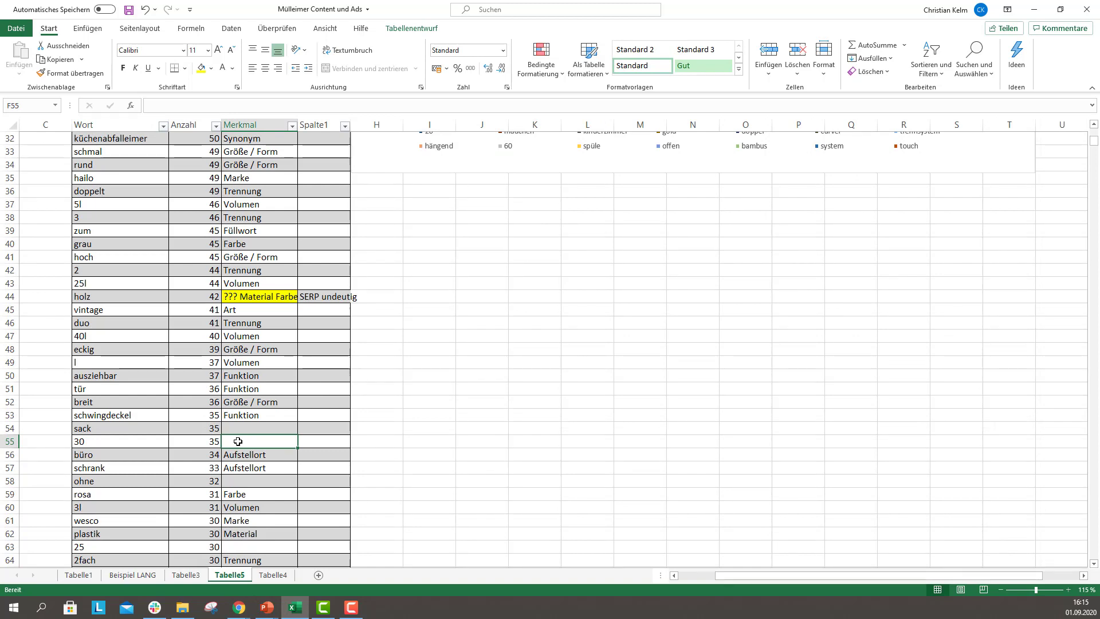
type("Volumen")
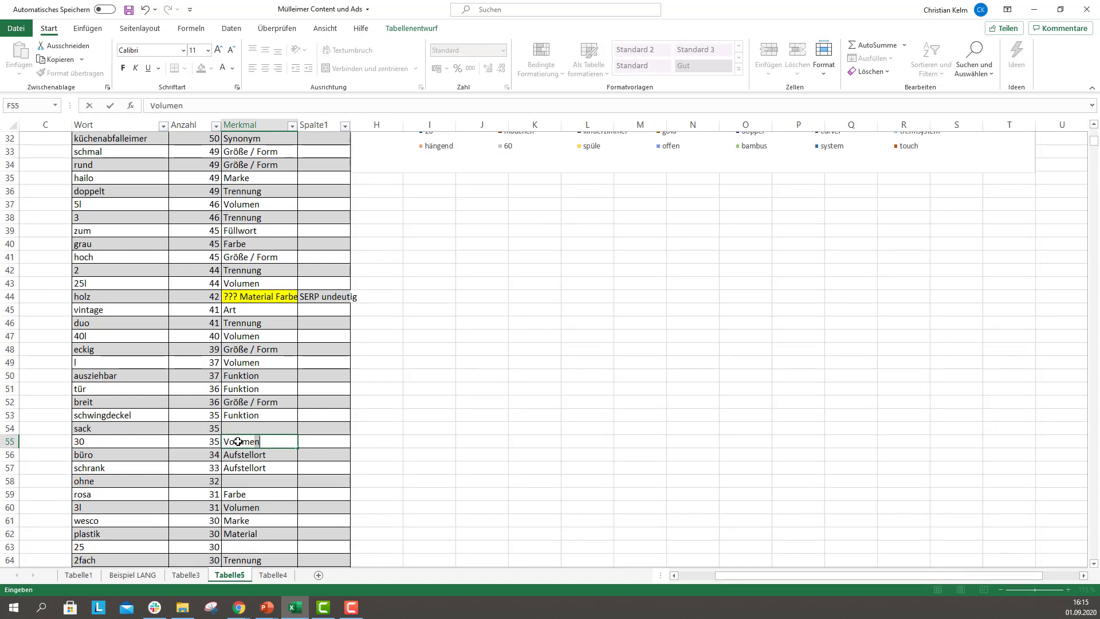
type(" Grö")
key("BackSpace")
left_click(251, 427)
Filter the Wort column of the Tabelle5 word list to entries containing "cm"
scroll(246, 446, "down", 2)
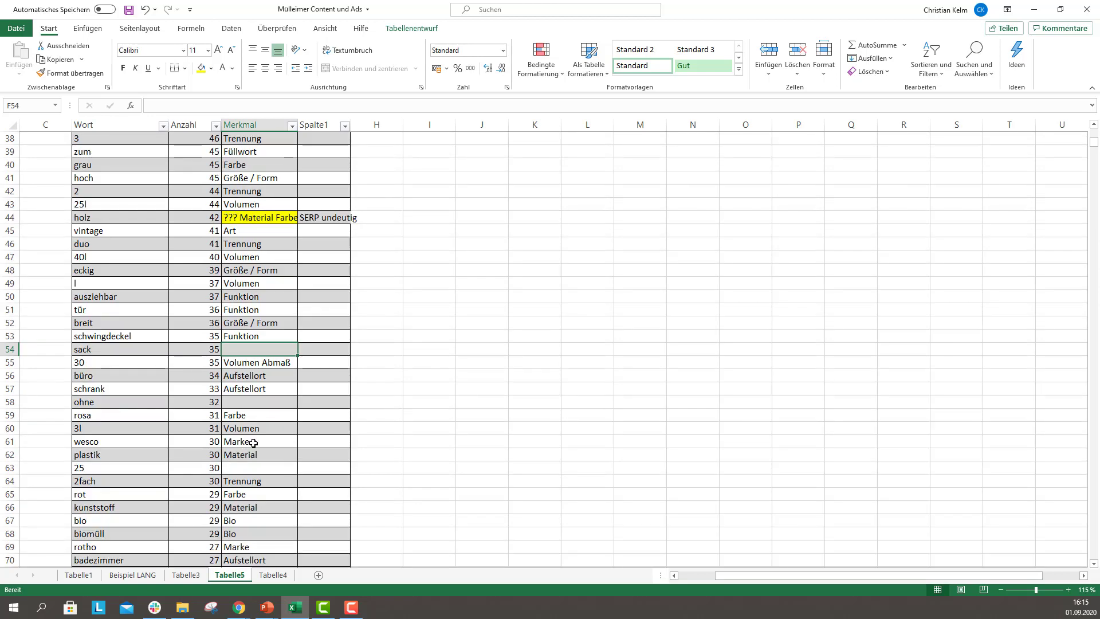
scroll(255, 436, "down", 1)
scroll(240, 427, "up", 13)
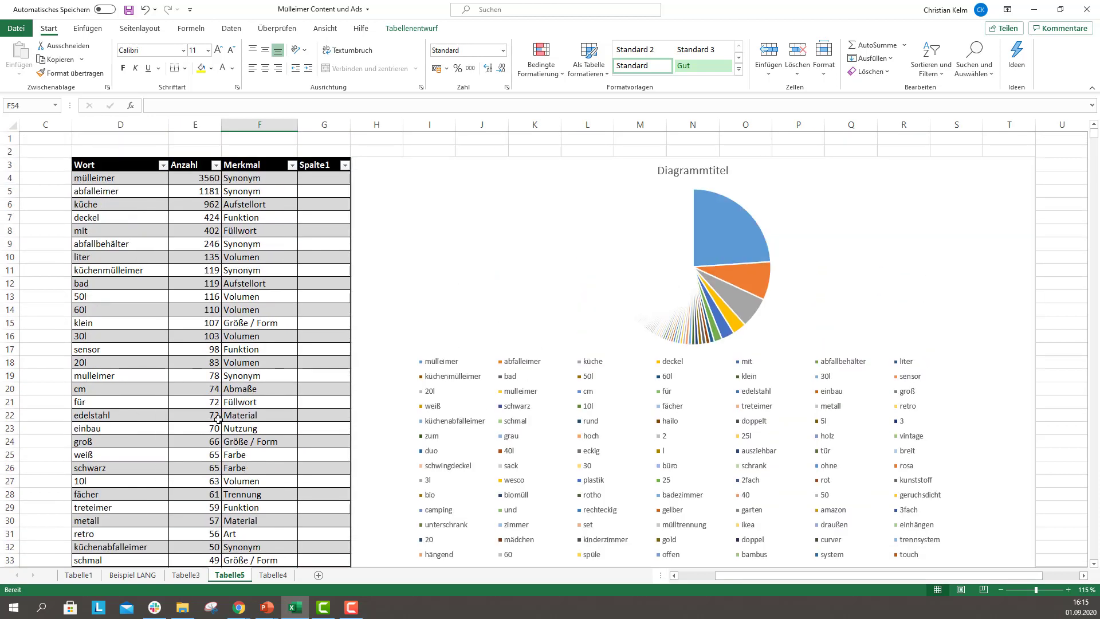
left_click(163, 165)
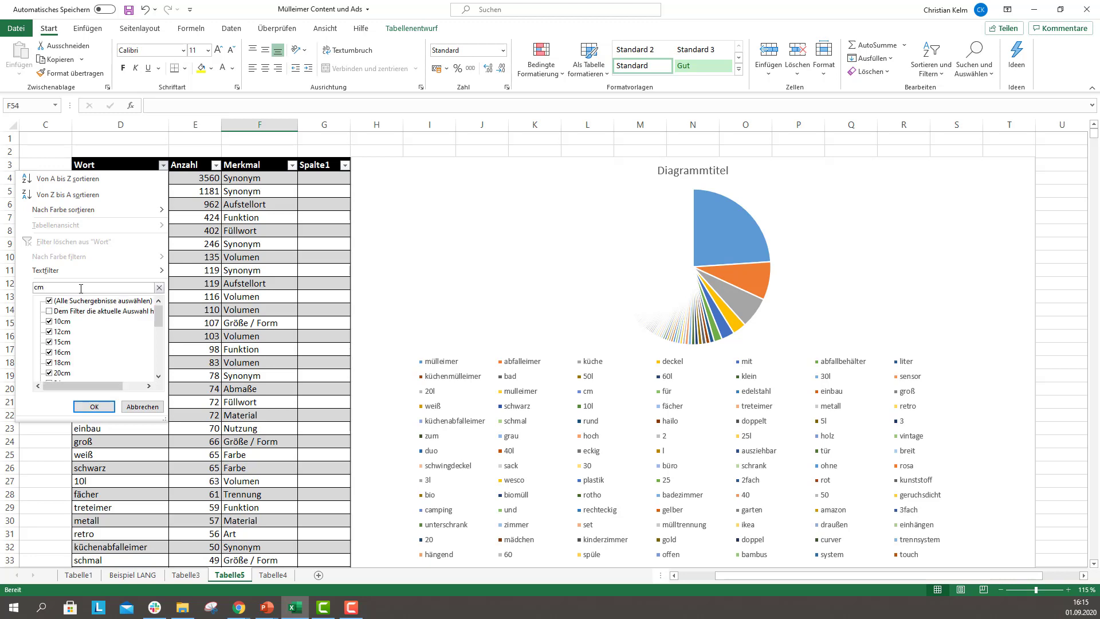
left_click(94, 406)
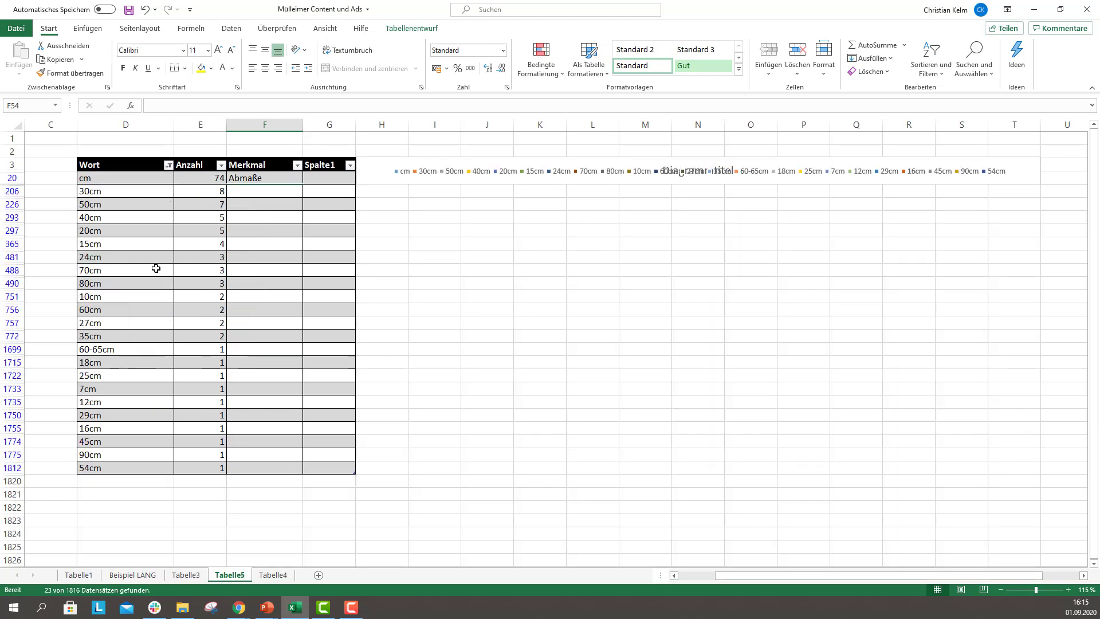
Fill the Merkmal "Abmaße" down to all filtered cm words in Tabelle5 and clear the Wort filter
left_click(265, 179)
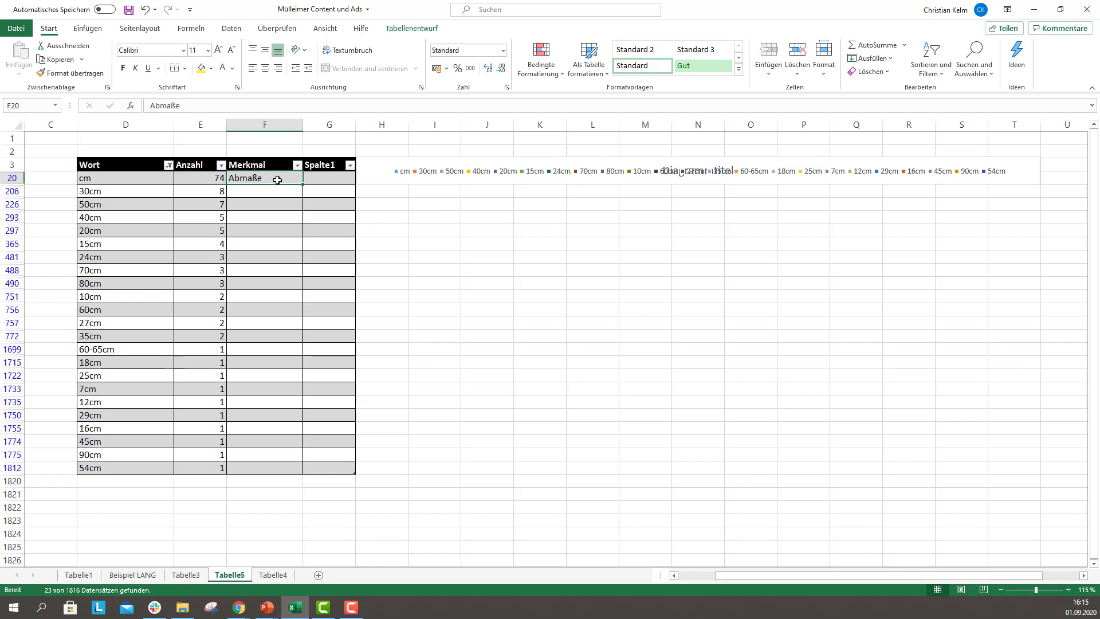
left_click_drag(303, 186, 255, 469)
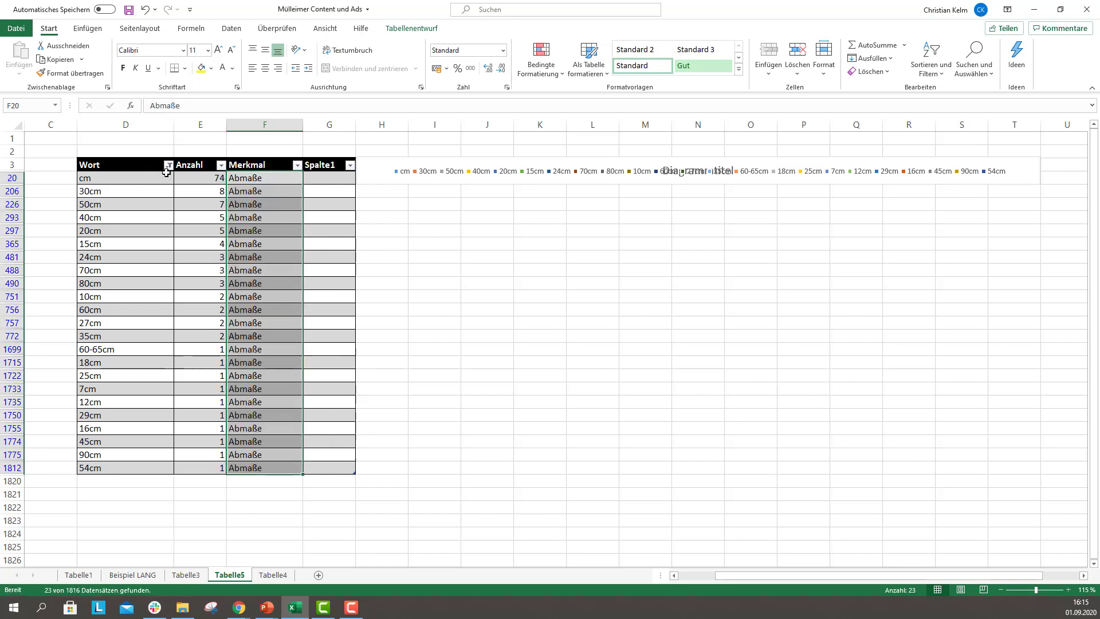
left_click(168, 165)
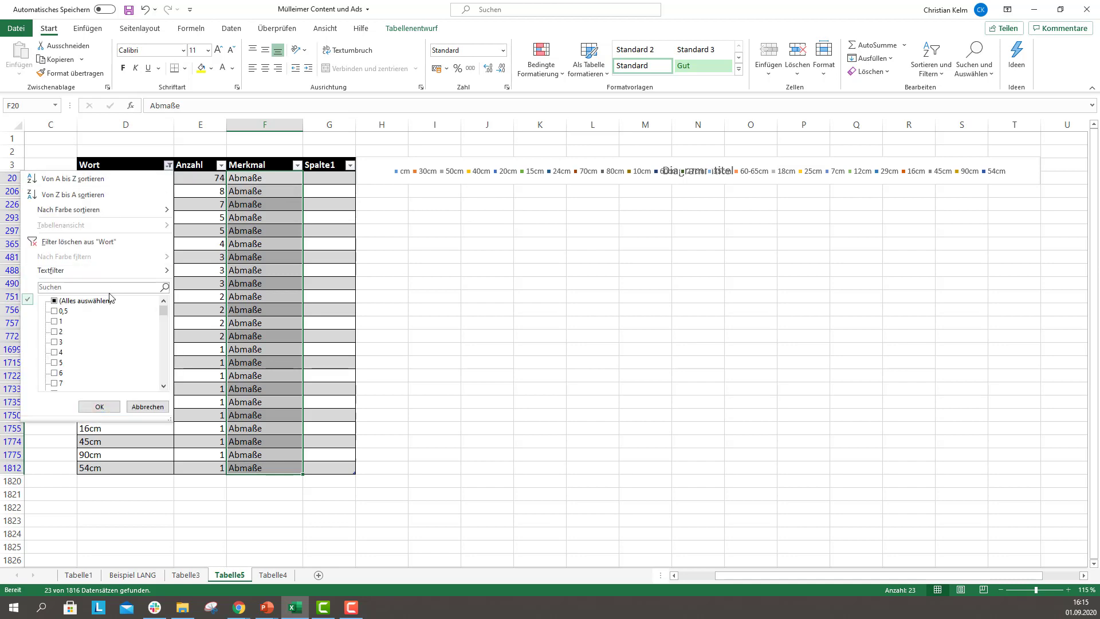
left_click(97, 244)
left_click(246, 385)
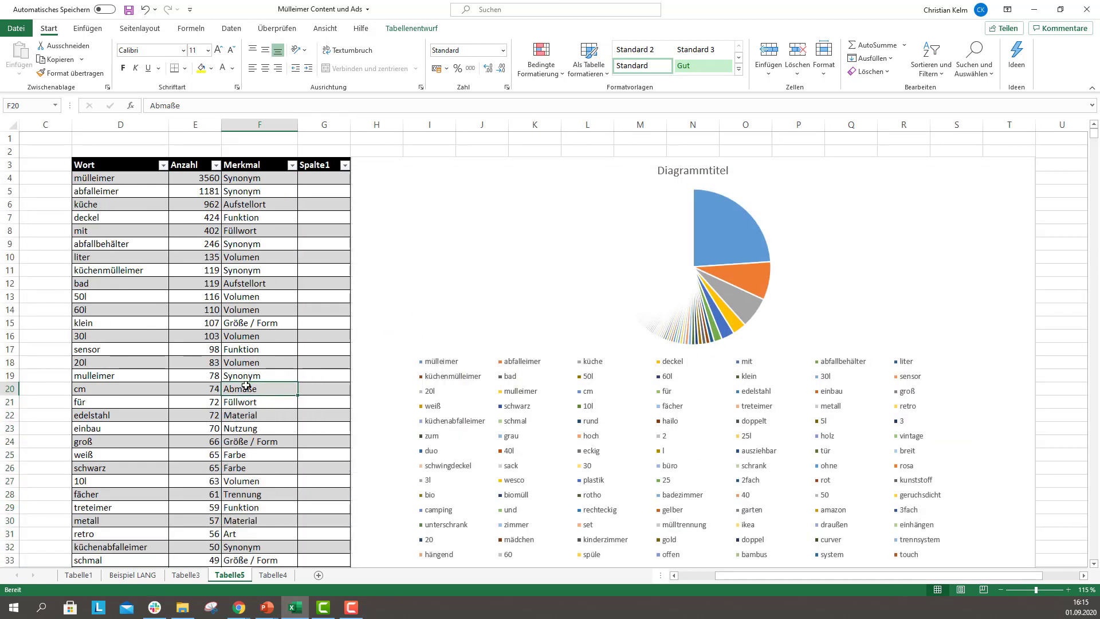
Change the Merkmal of the word 30 to "Volumen Abmaße"
scroll(246, 384, "down", 4)
scroll(245, 361, "down", 7)
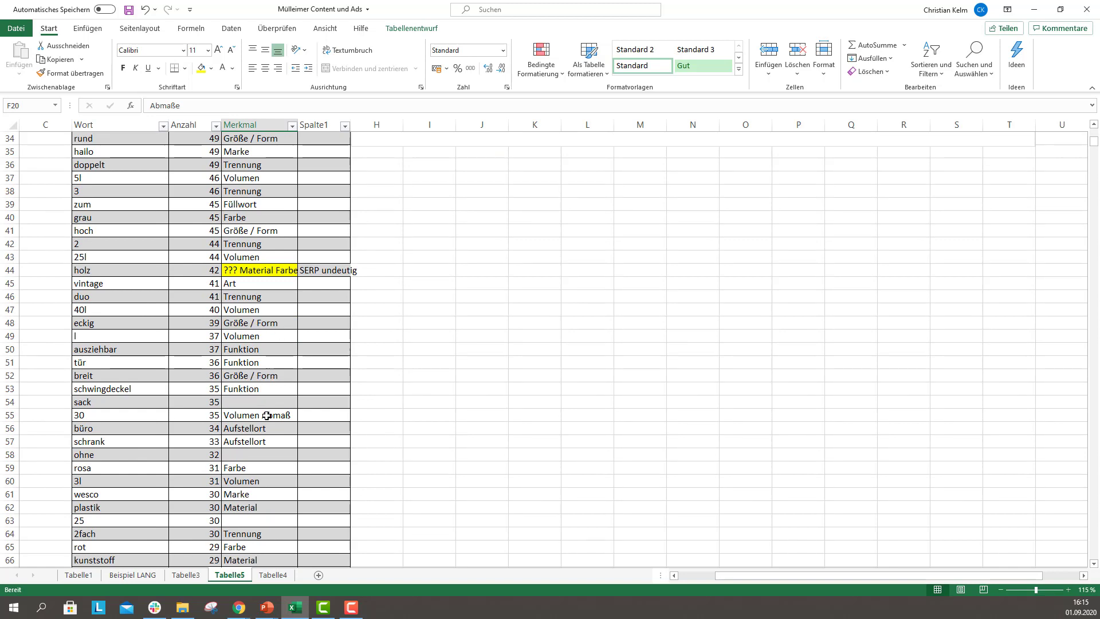
double_click(276, 414)
type("e")
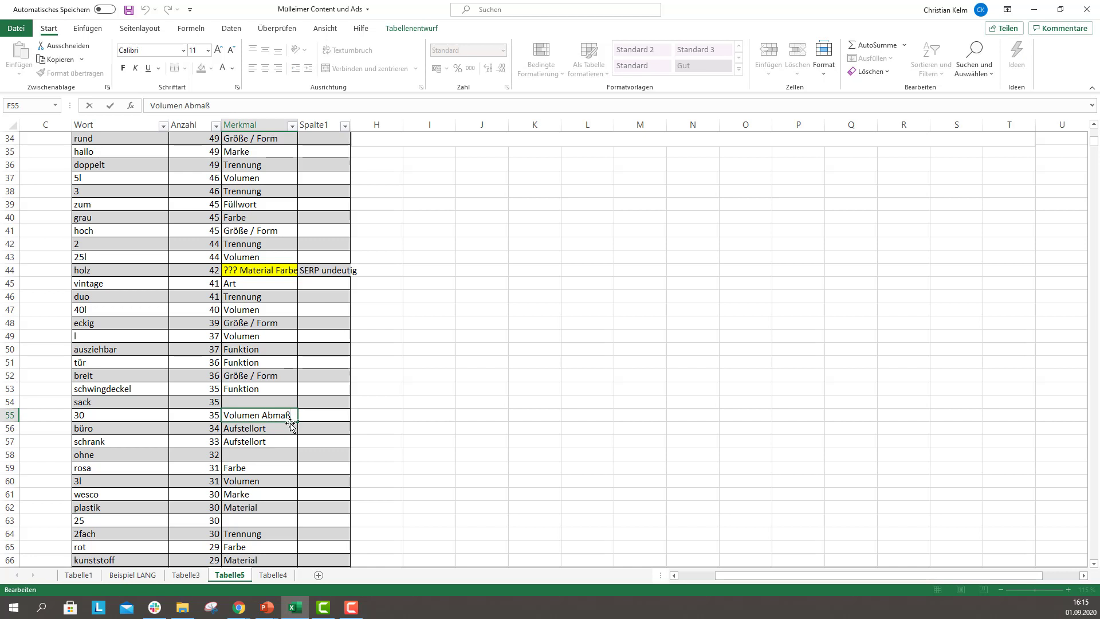
left_click_drag(266, 428, 132, 415)
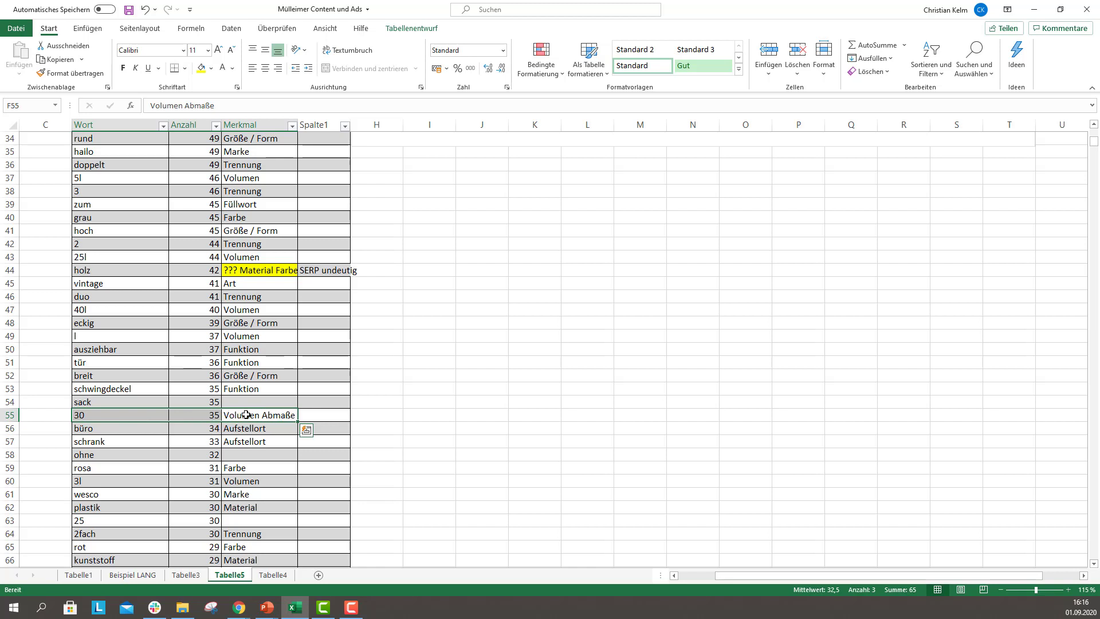
Reduce the Merkmal of the word 30 to "Volumen" and enter "Abmaße" in its Spalte1 cell
left_click(267, 414)
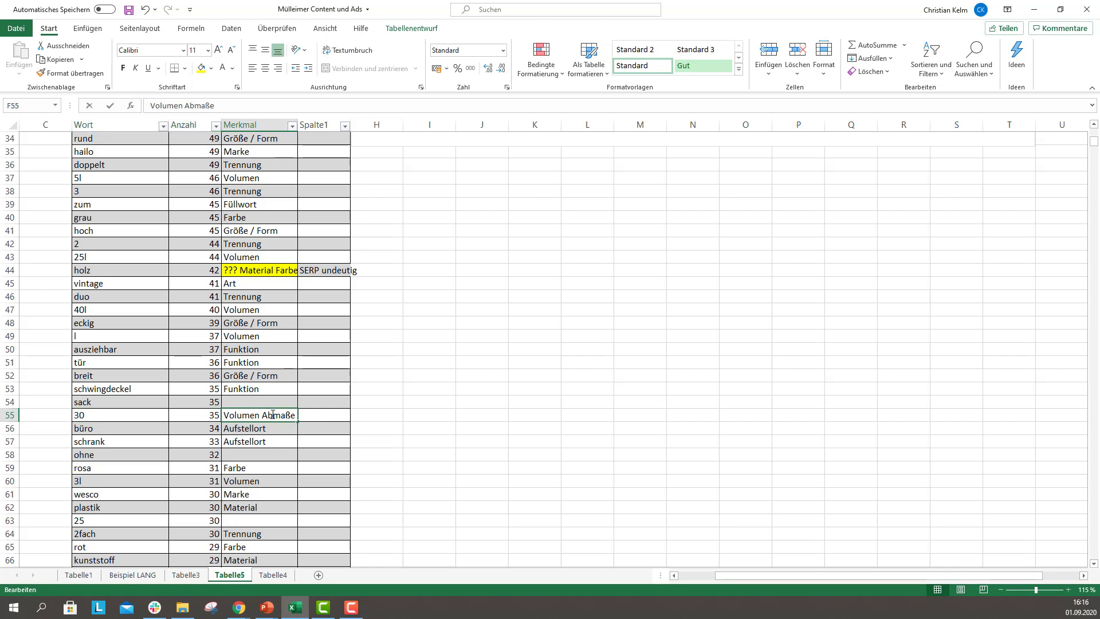
double_click(271, 413)
double_click(273, 414)
key("BackSpace")
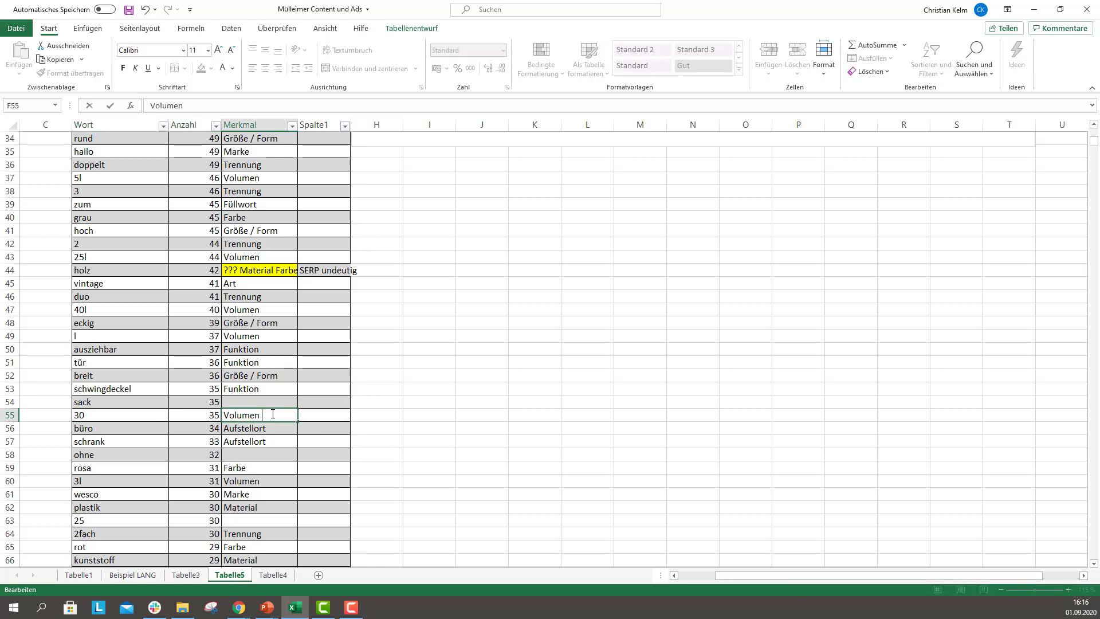
left_click(308, 412)
type("Abmaße")
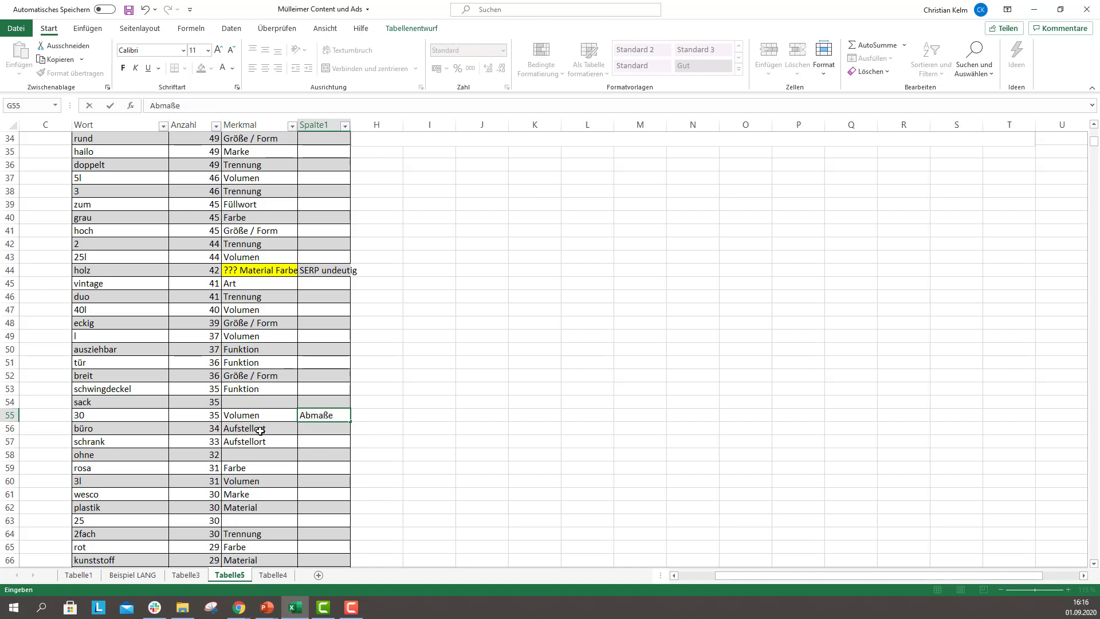
left_click(260, 430)
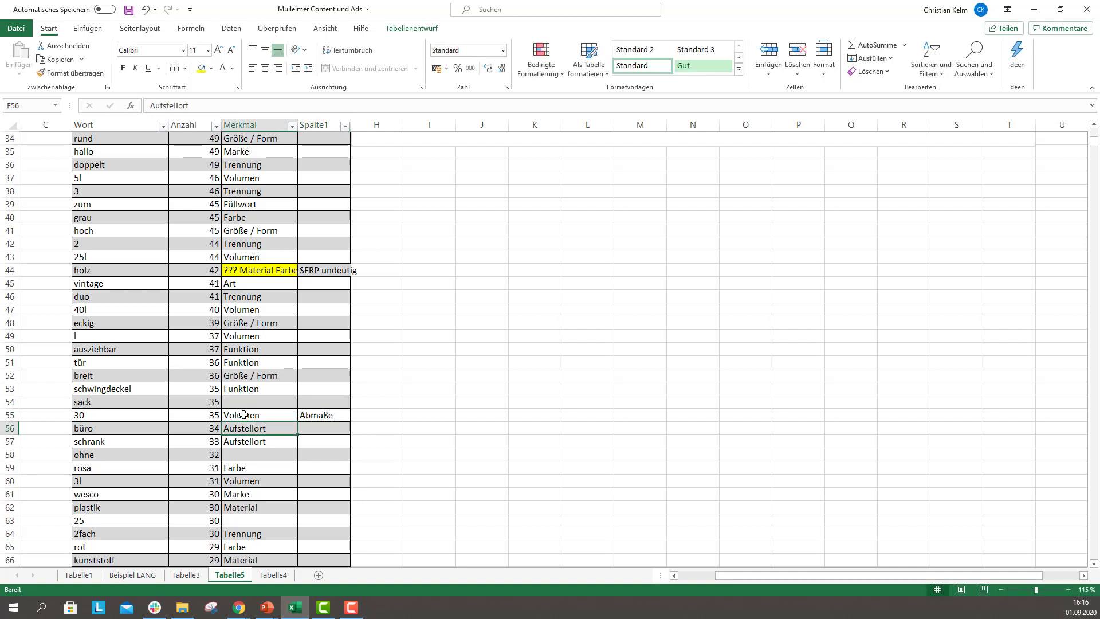
Copy the Volumen and Abmaße entries of the word 30 to the Merkmal and Spalte1 cells of the word 25
scroll(225, 463, "down", 2)
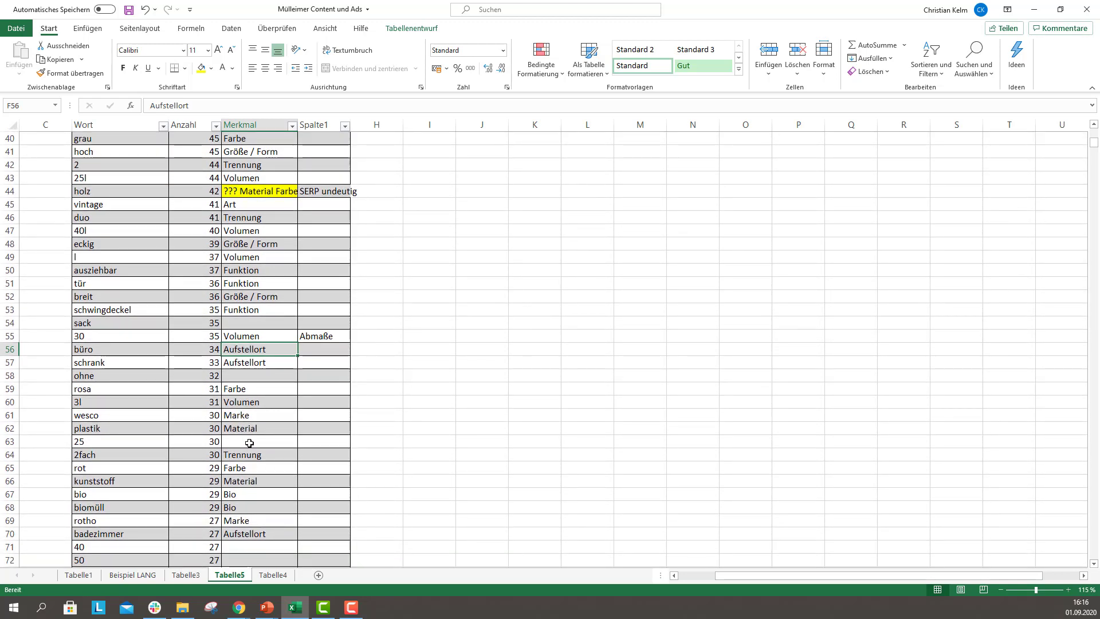
left_click(118, 445)
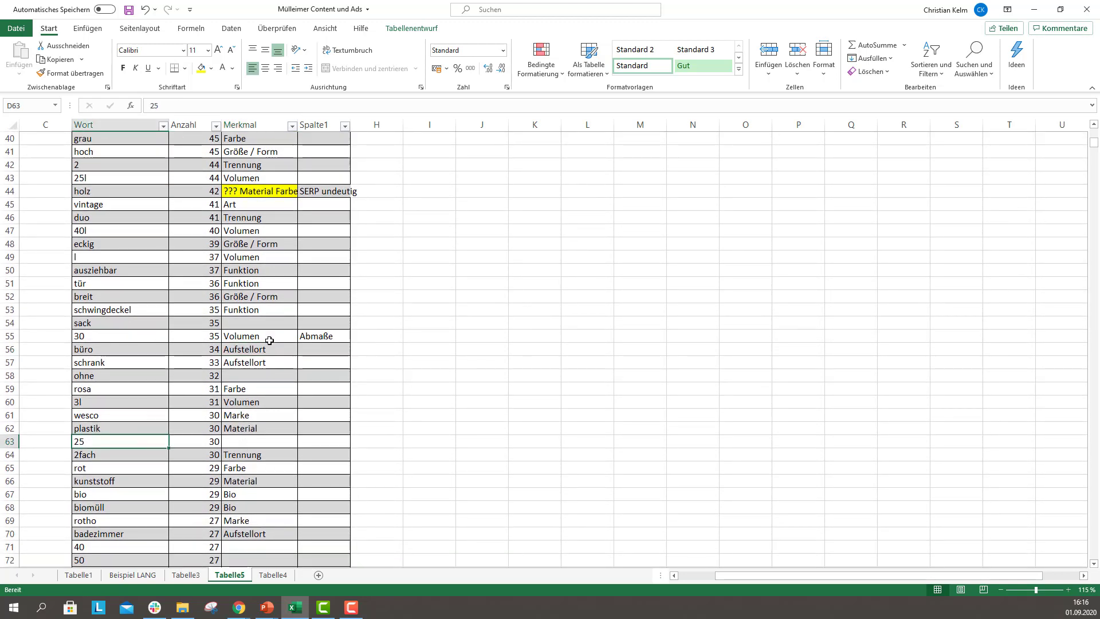
left_click_drag(269, 341, 317, 336)
key("ctrl+c")
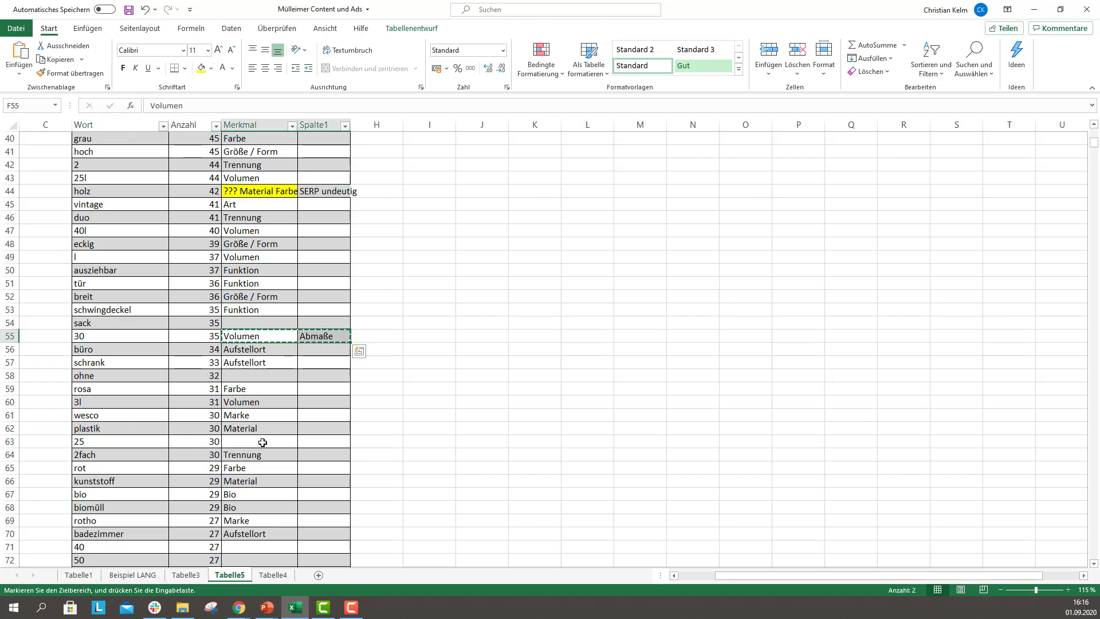
left_click(264, 441)
key("ctrl+v")
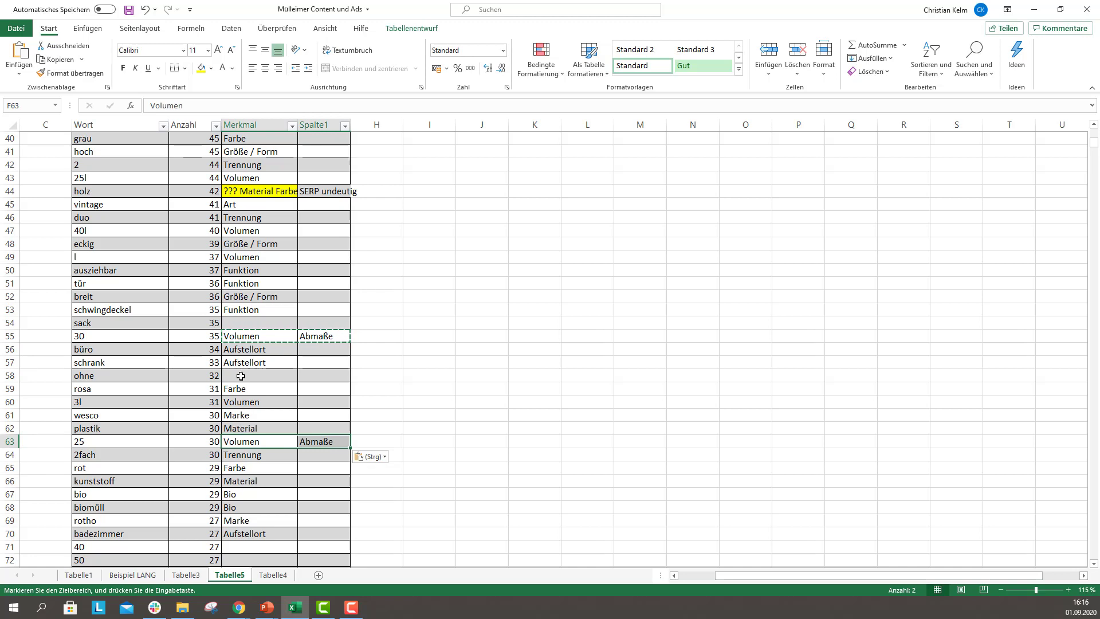
Copy the Volumen and Abmaße entries of the word 25 to the rows of the words 40 and 50
scroll(241, 375, "down", 2)
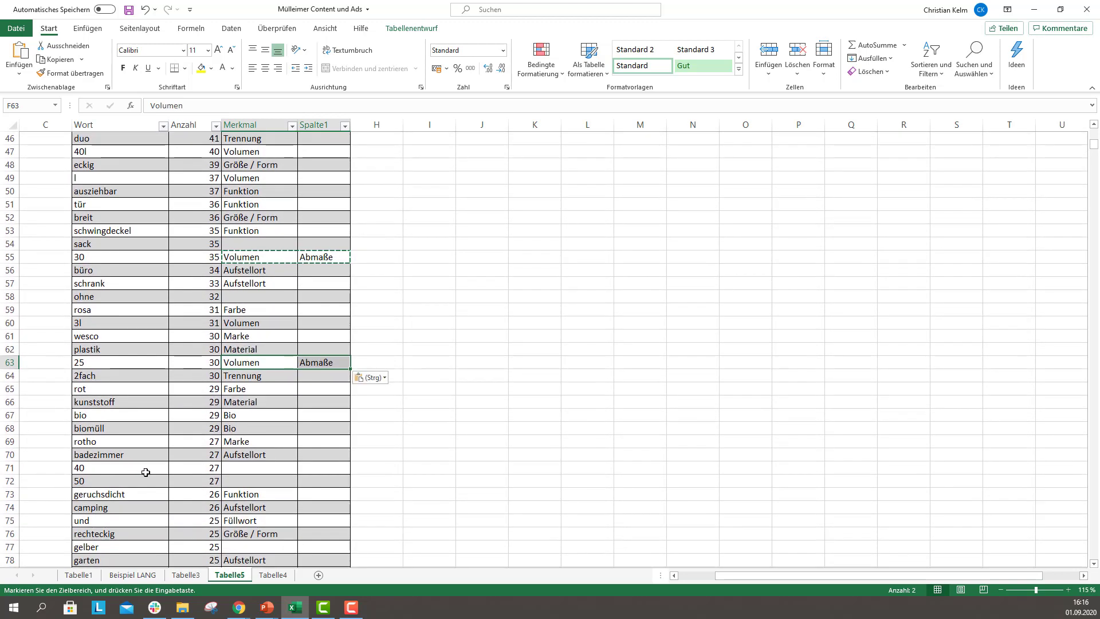
left_click_drag(244, 469, 312, 363)
key("ctrl+c")
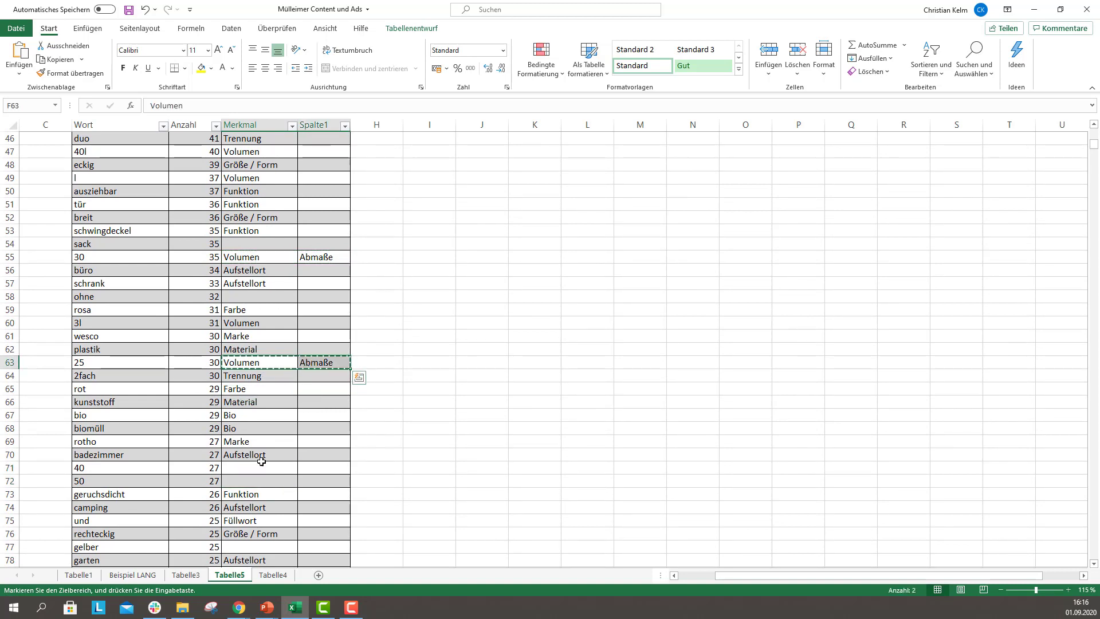
left_click(287, 468)
left_click_drag(287, 469, 303, 482)
key("ctrl+v")
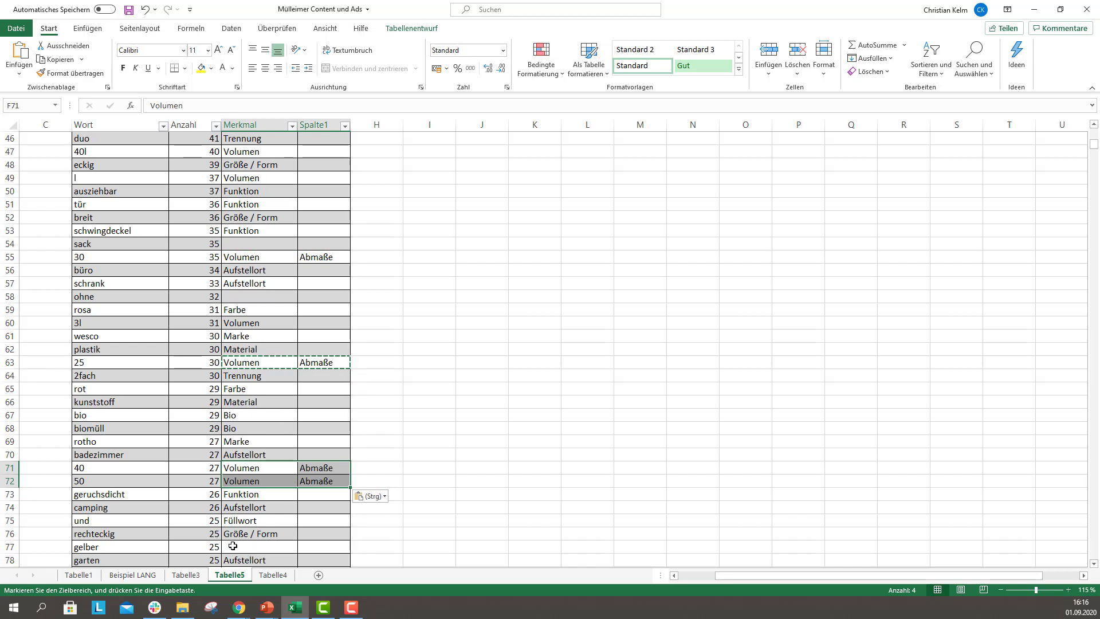
Enter "Gelber Sack" as the Merkmal of the word gelber and copy it to the word sack
left_click(232, 545)
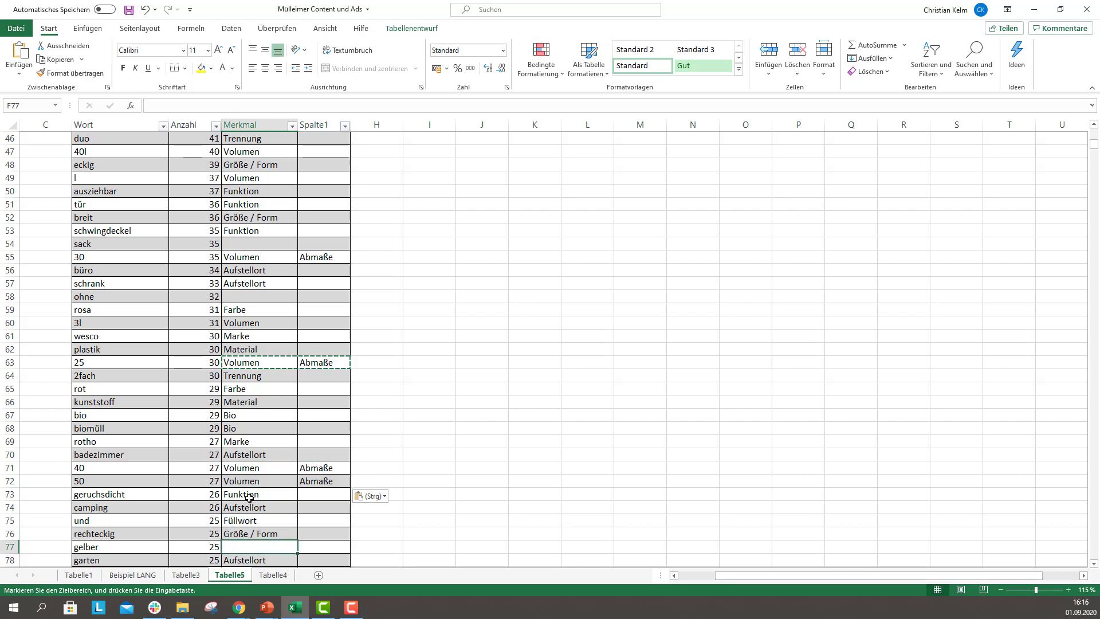
type("Gelb")
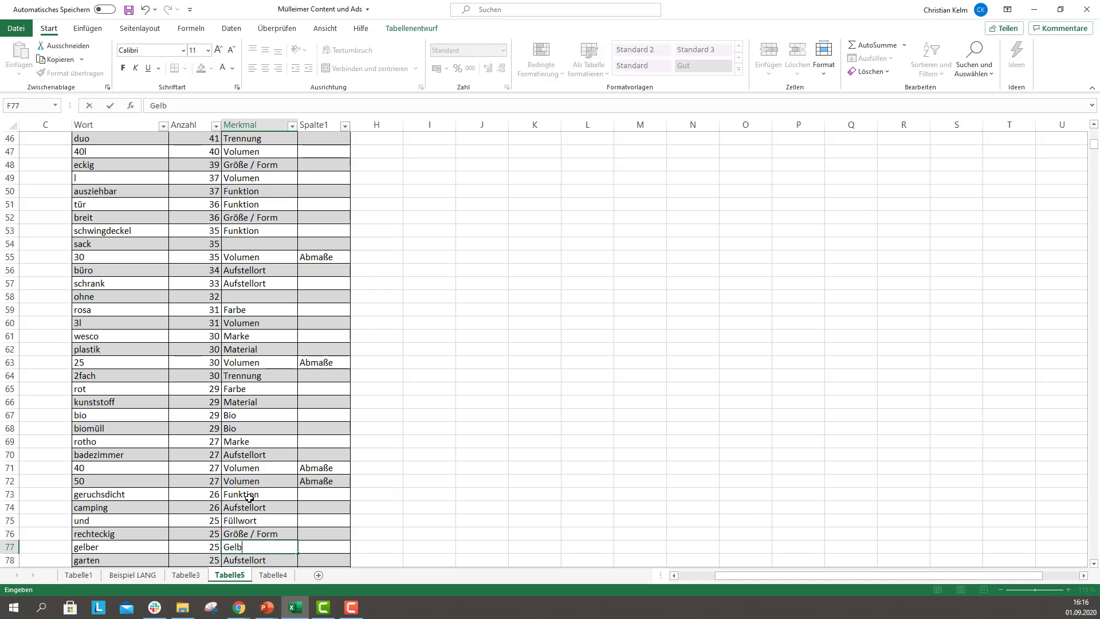
type("er Sack")
key("Return")
left_click(264, 548)
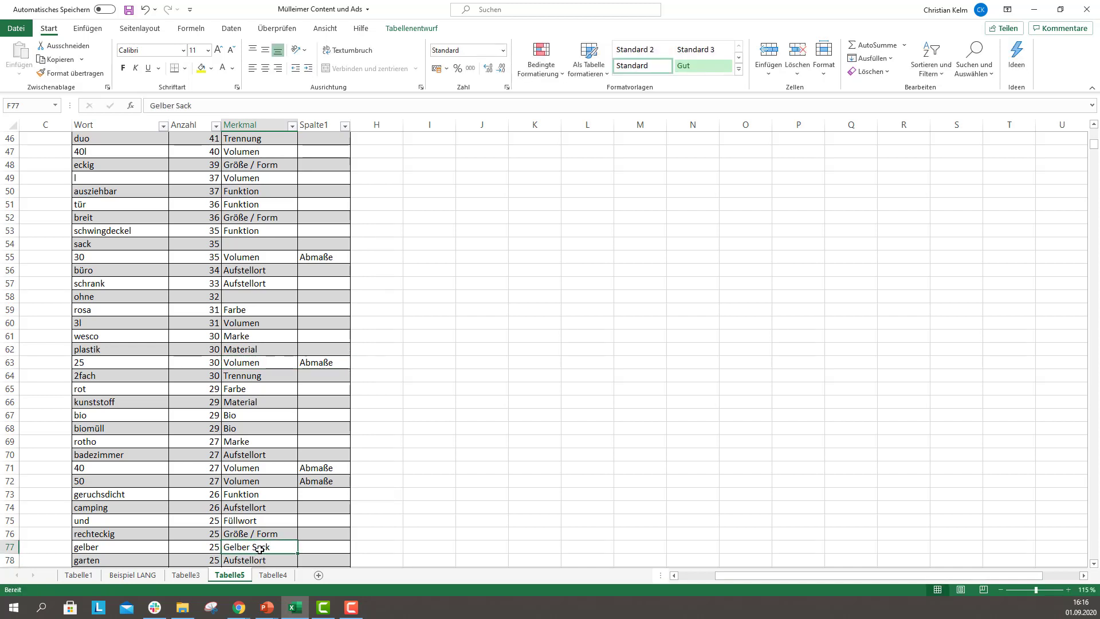
key("ctrl+c")
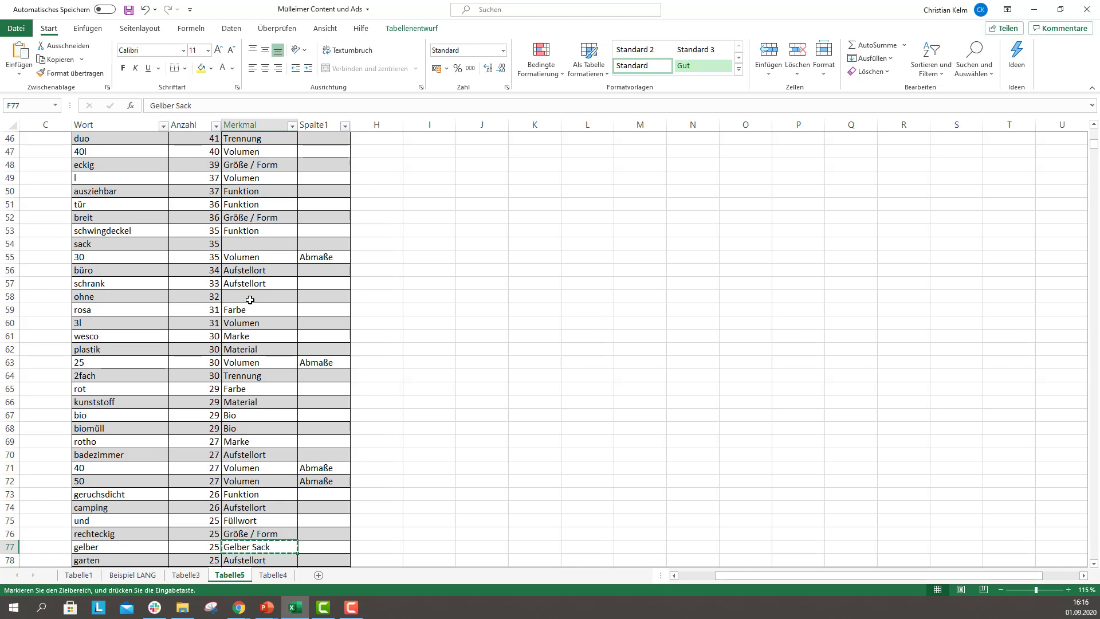
left_click(243, 245)
key("ctrl+v")
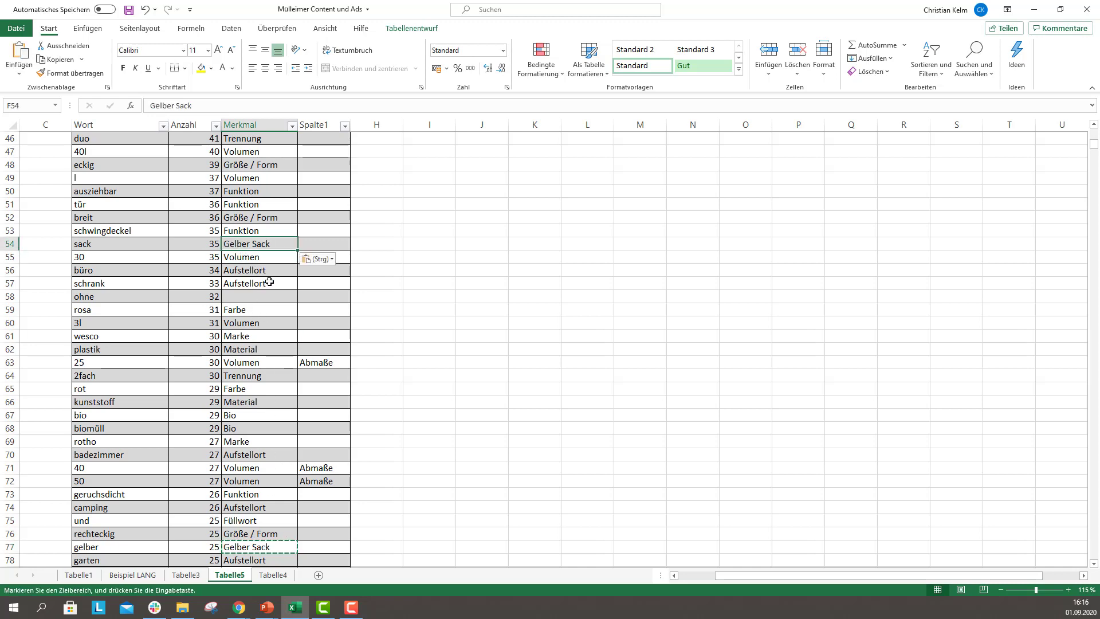
Review the distinct values offered by the Merkmal column's filter, leaving the filter unapplied
scroll(263, 283, "up", 15)
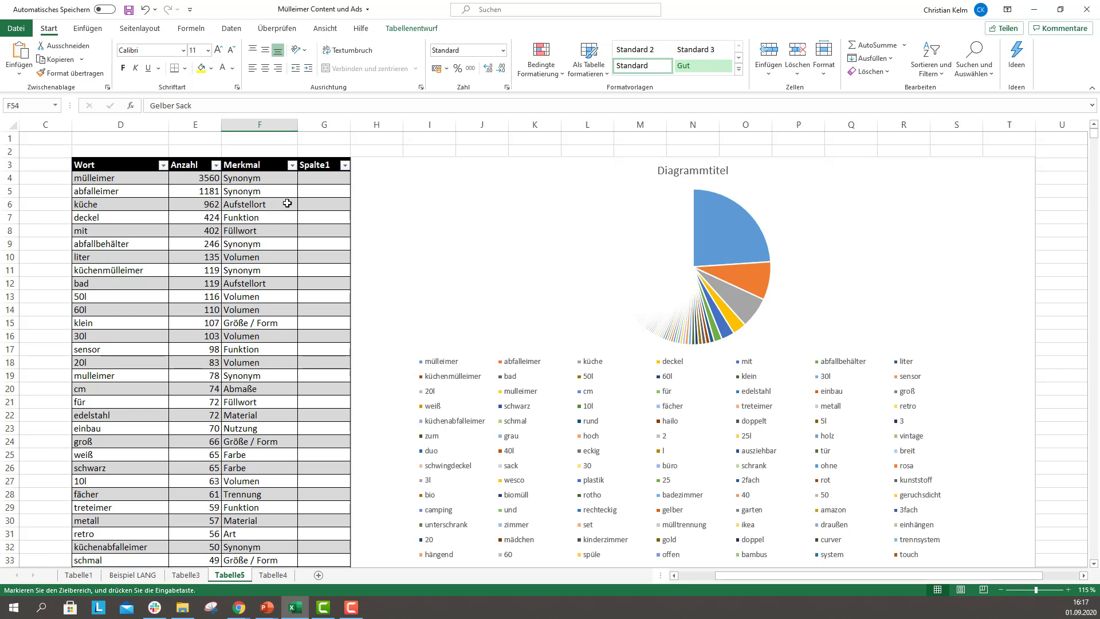
left_click(292, 166)
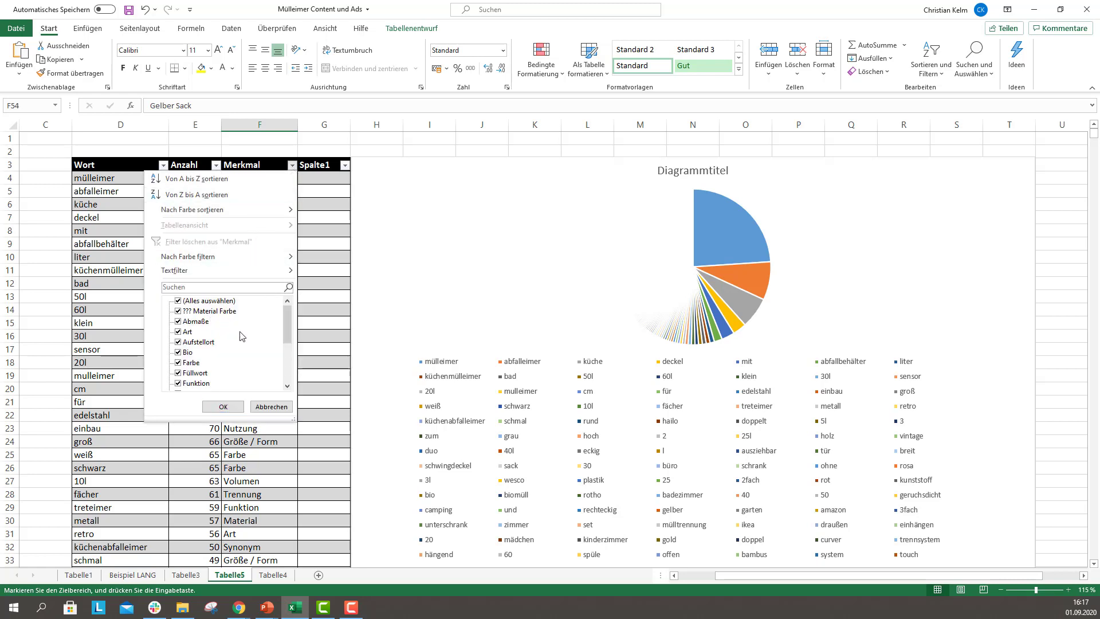
scroll(243, 336, "down", 3)
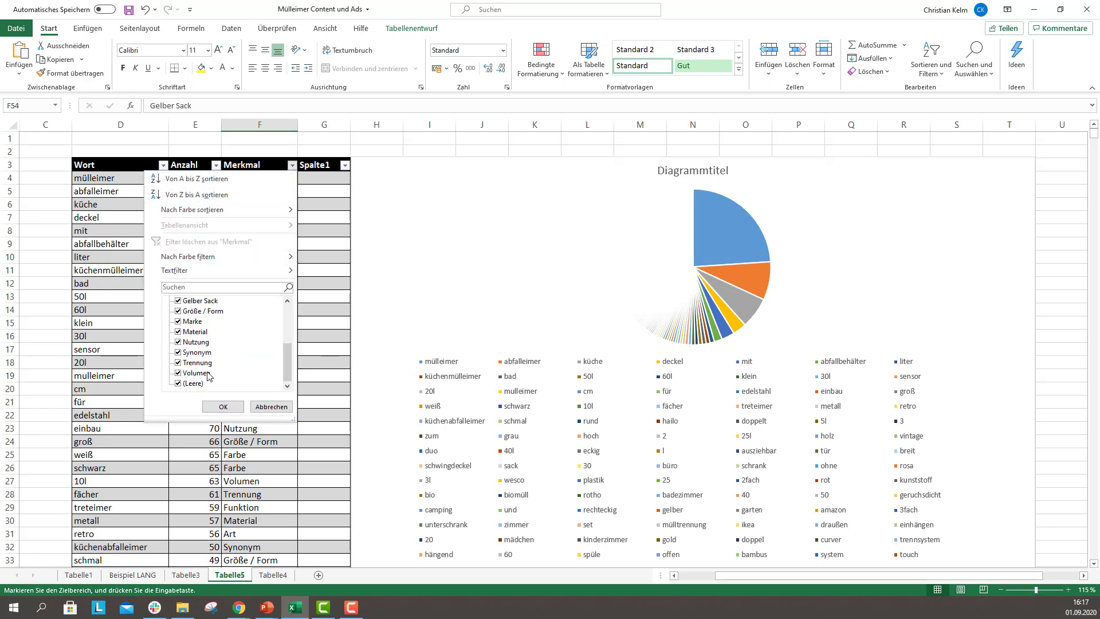
scroll(208, 356, "up", 3)
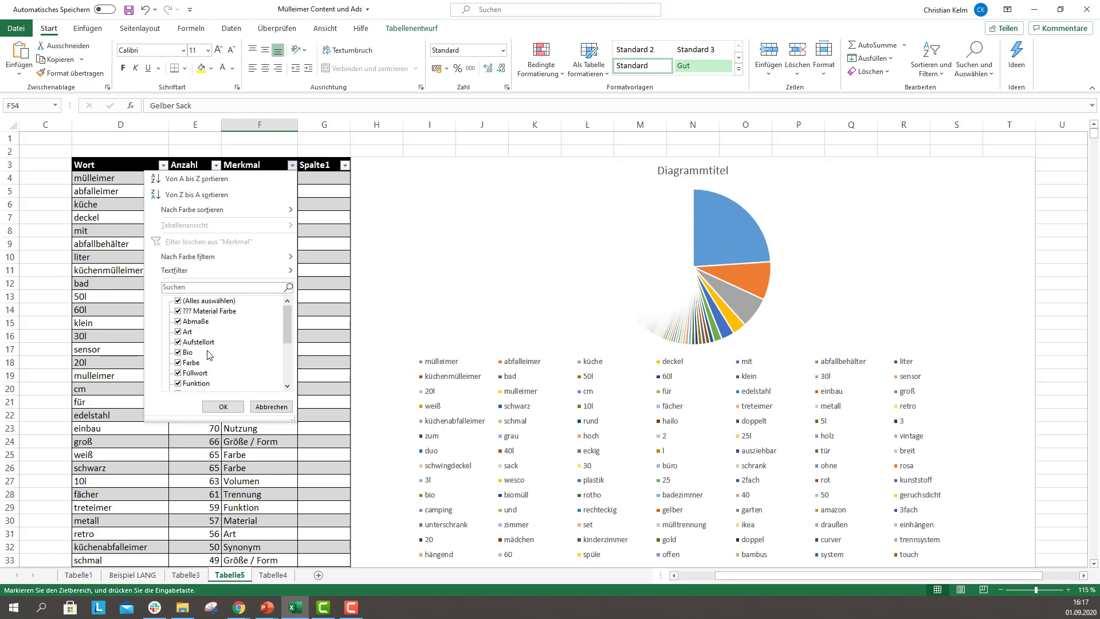
left_click(272, 406)
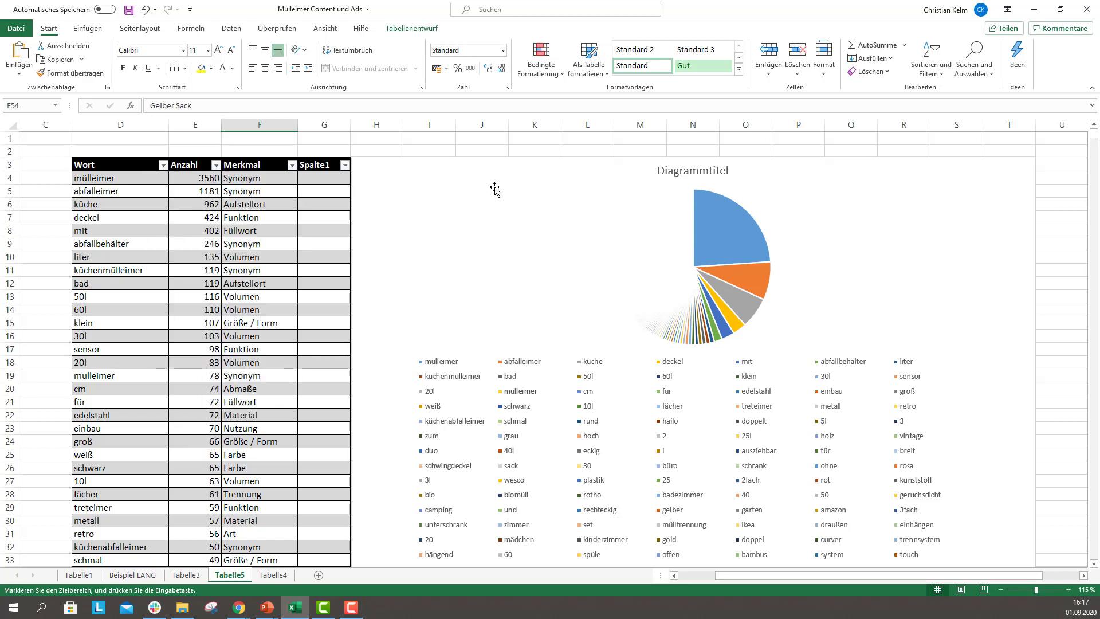
Move the pie chart down to about row 11 and copy the Merkmal "Synonym" into cell J3
left_click_drag(449, 167, 491, 284)
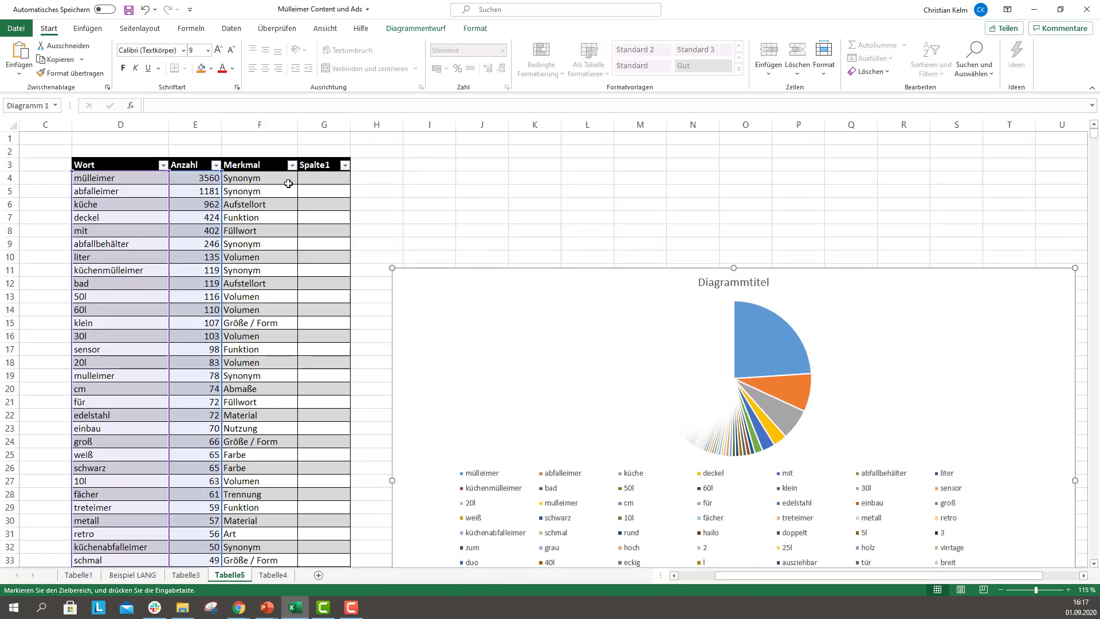
left_click(267, 192)
key("ctrl+c")
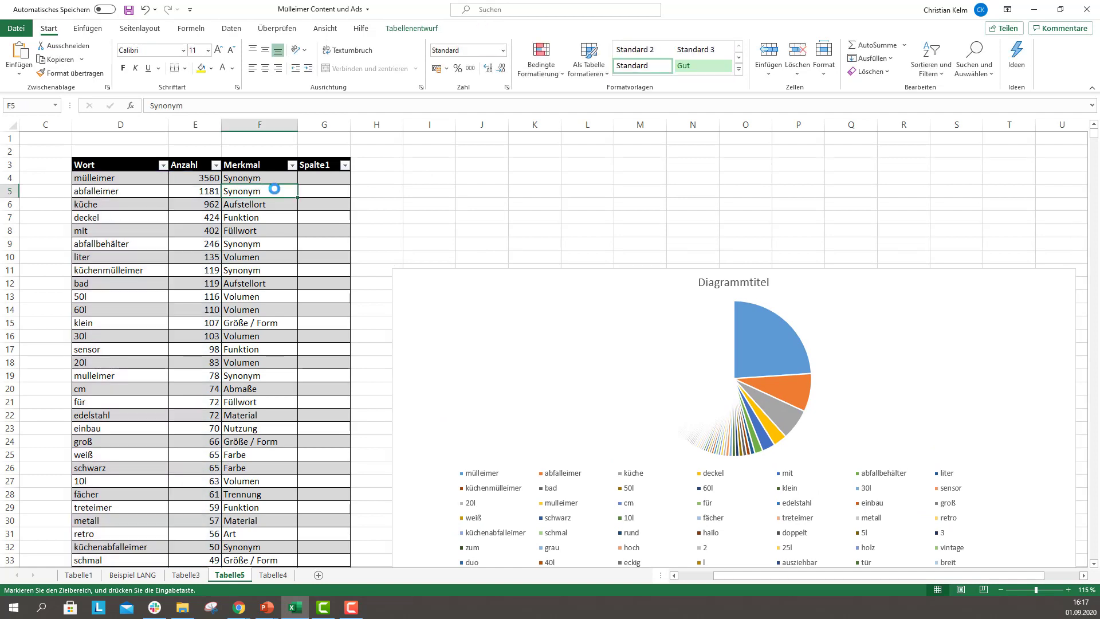
left_click(477, 165)
key("ctrl+v")
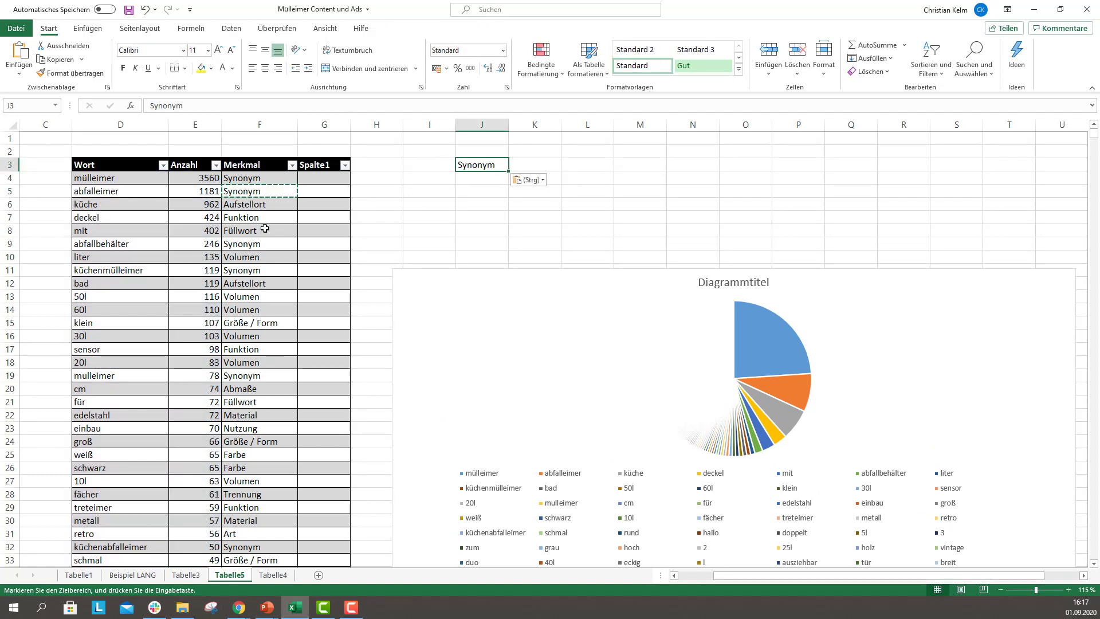
Copy the Merkmal values "Funktion", "Aufstellort" and "Volumen" into K3, L3 and M3 respectively
left_click(258, 219)
key("ctrl+c")
left_click(534, 166)
key("ctrl+v")
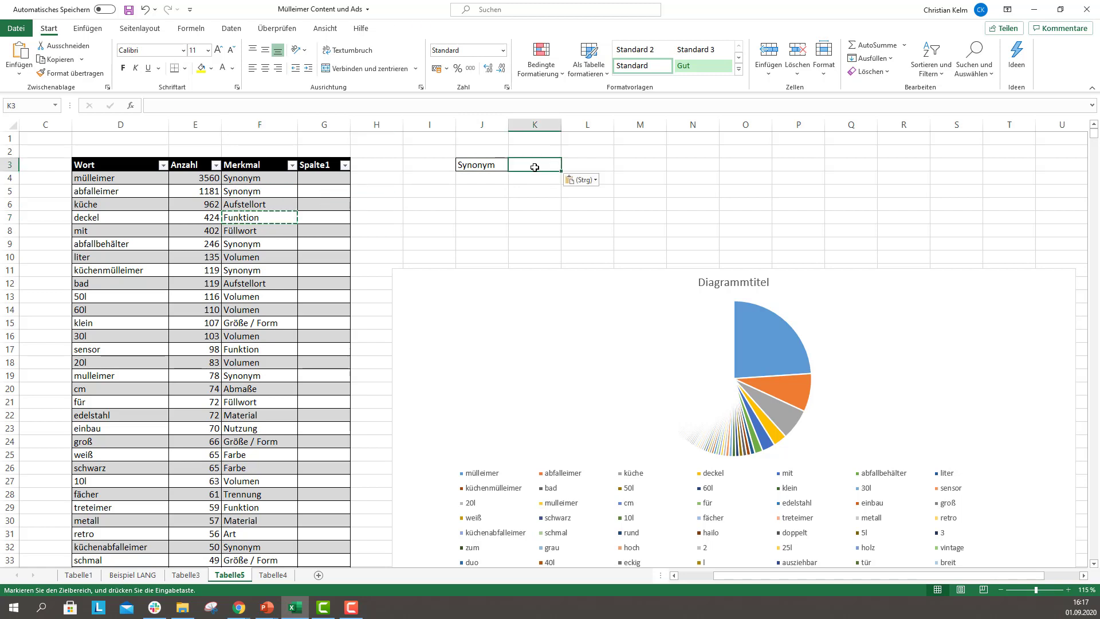
left_click(259, 283)
key("ctrl+c")
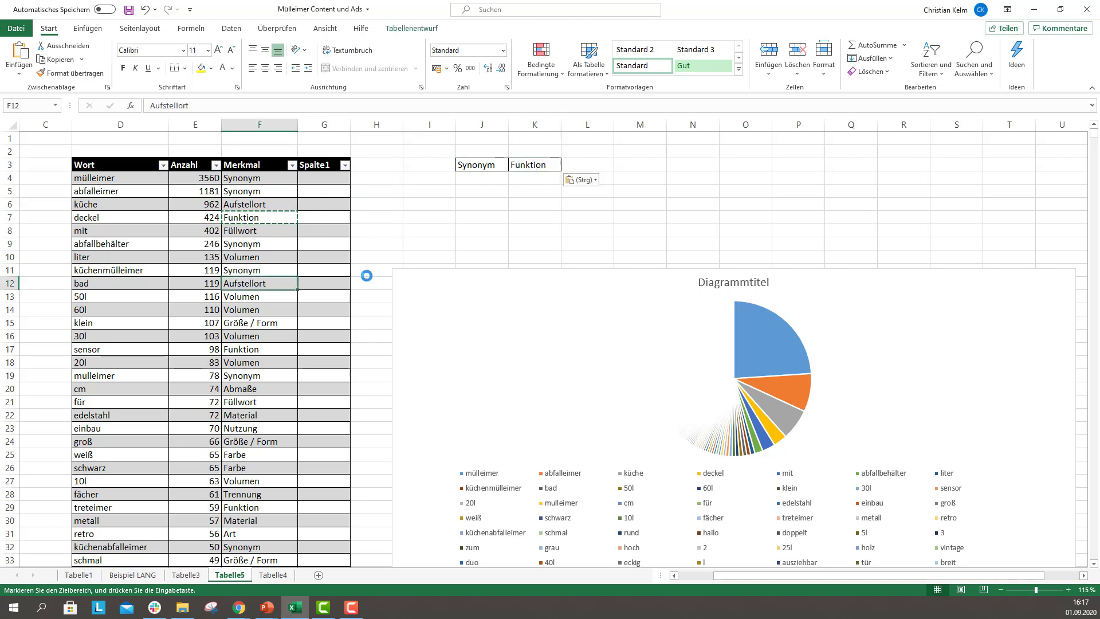
left_click(570, 166)
key("ctrl+v")
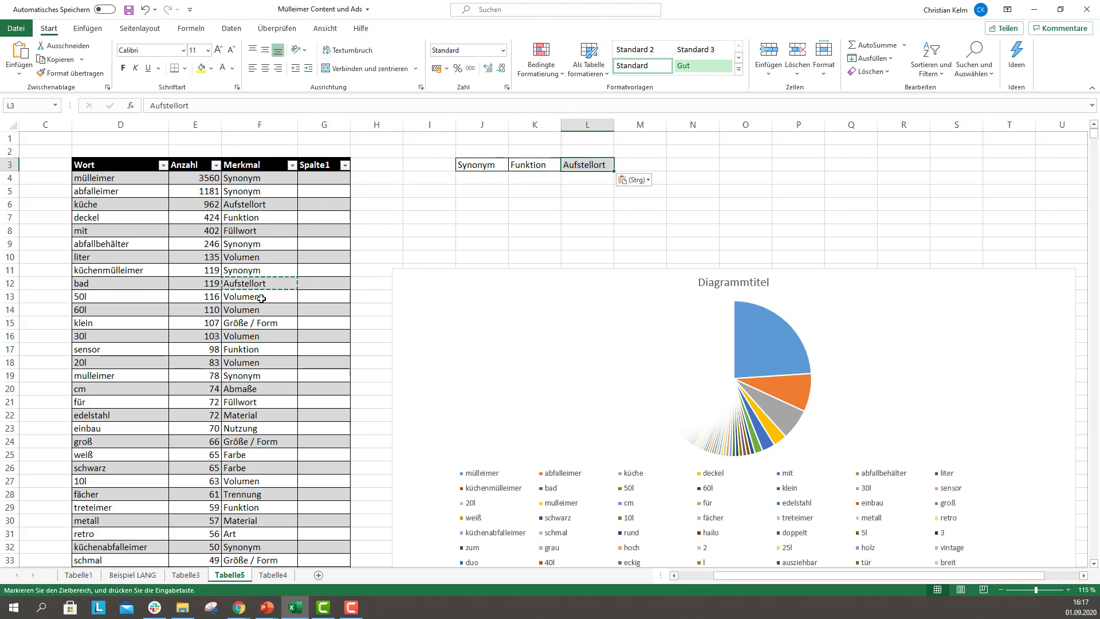
left_click(259, 297)
key("ctrl+c")
left_click(639, 167)
key("ctrl+v")
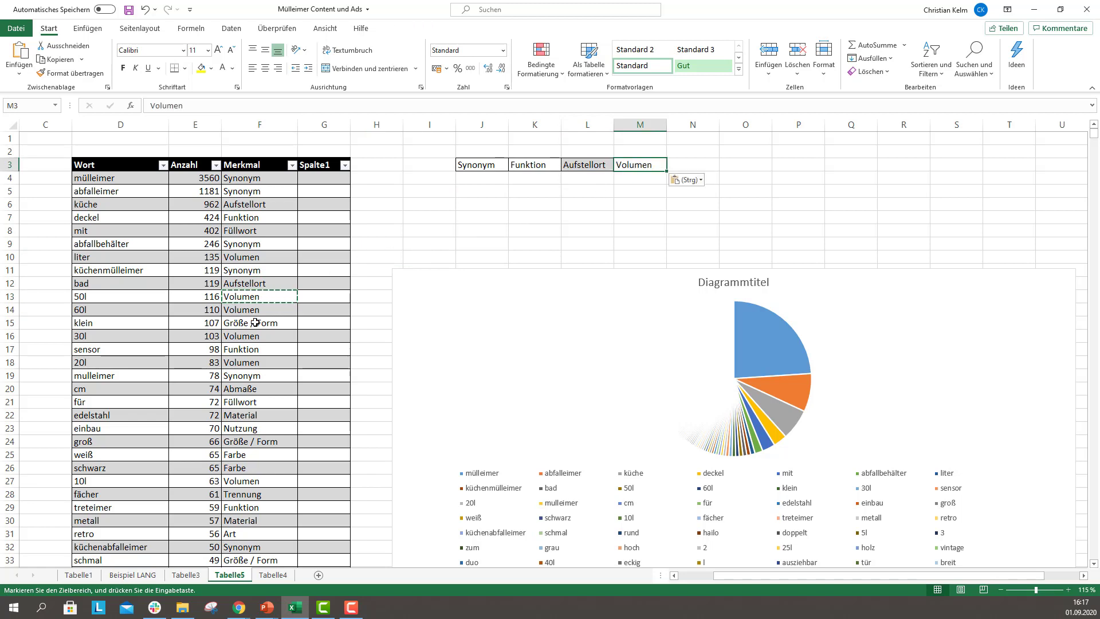
Copy the Merkmal value "Größe / Form" from the word list into cell N3
left_click(285, 323)
key("ctrl+c")
left_click(687, 164)
key("ctrl+v")
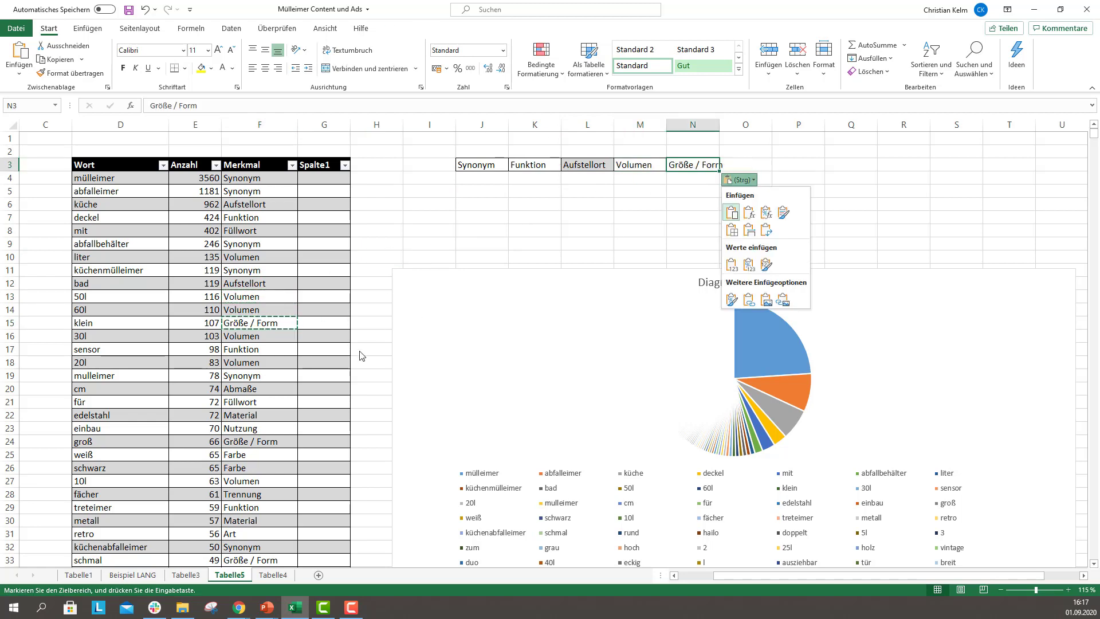
key("Escape")
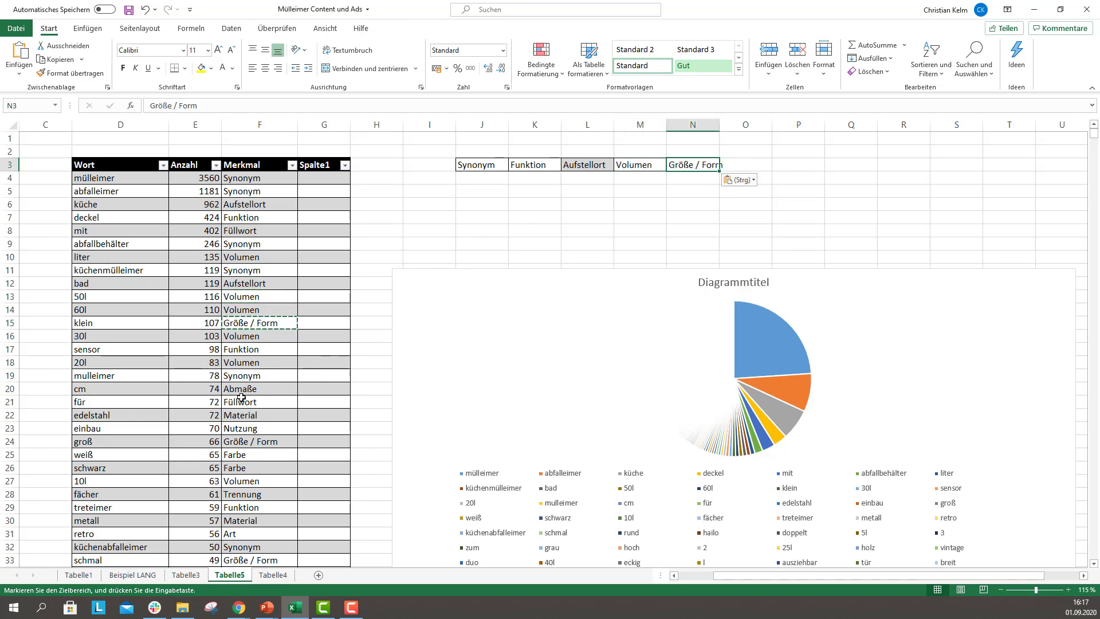
Copy the Merkmal value "Material" into cell O3 and fit column N's width to its content
left_click(242, 417)
key("ctrl+c")
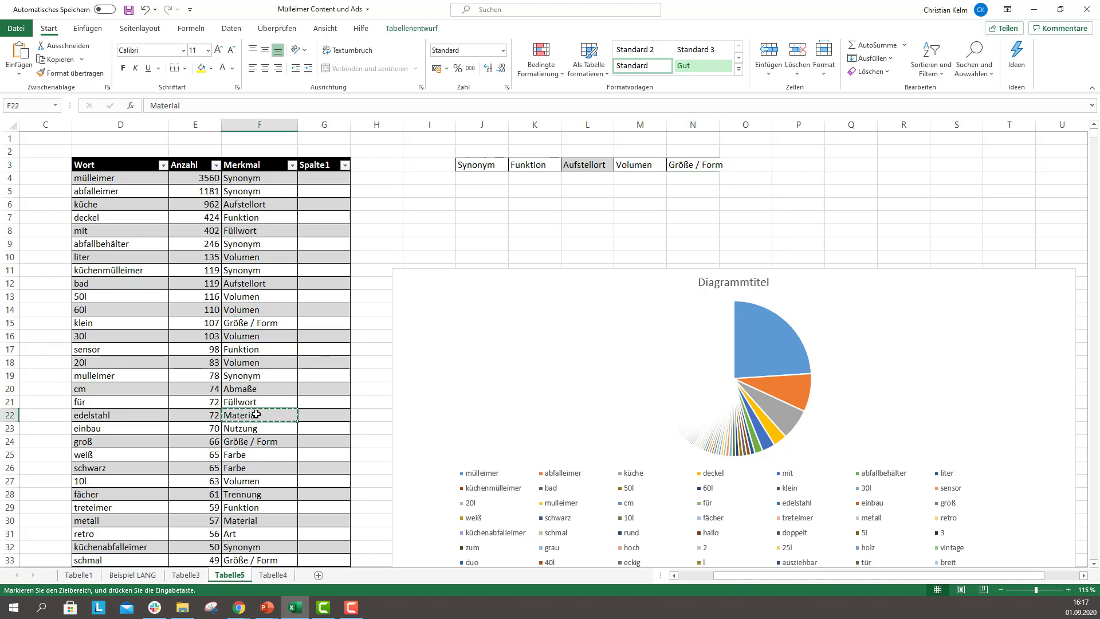
left_click(757, 164)
key("ctrl+v")
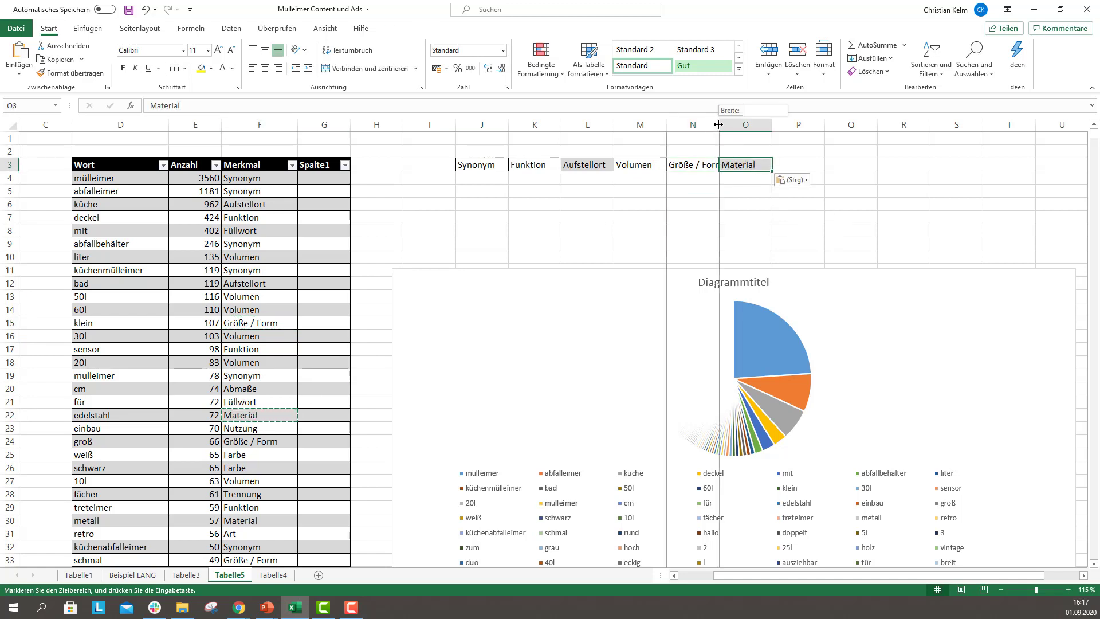
double_click(719, 125)
Copy the Merkmal value "Farbe" into cell P3 of the heading row
left_click(248, 468)
key("ctrl+c")
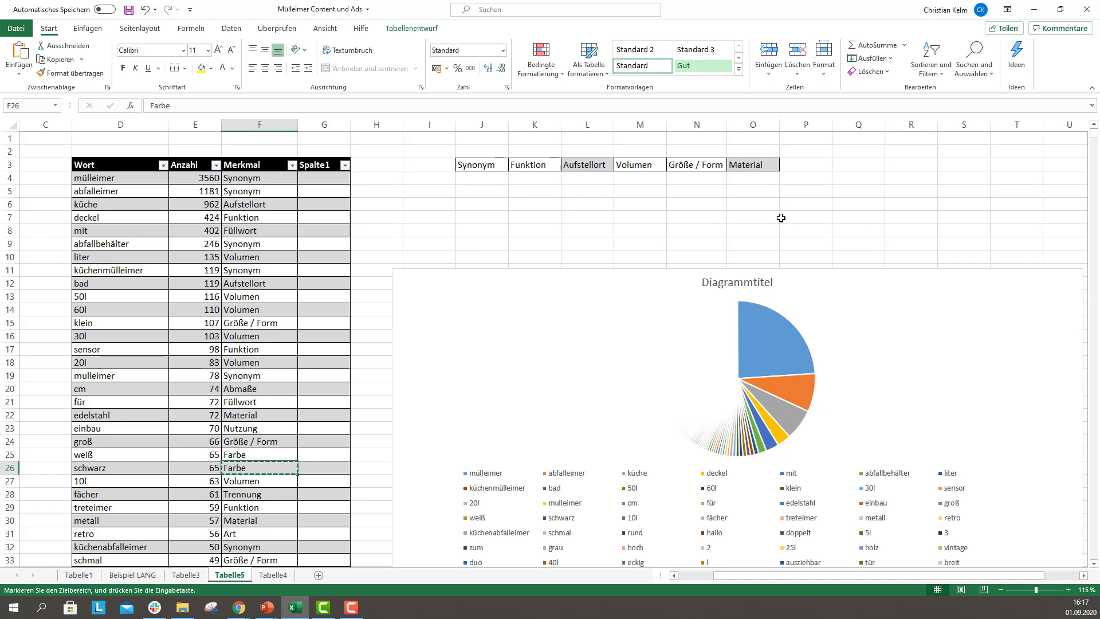
left_click(800, 163)
key("ctrl+v")
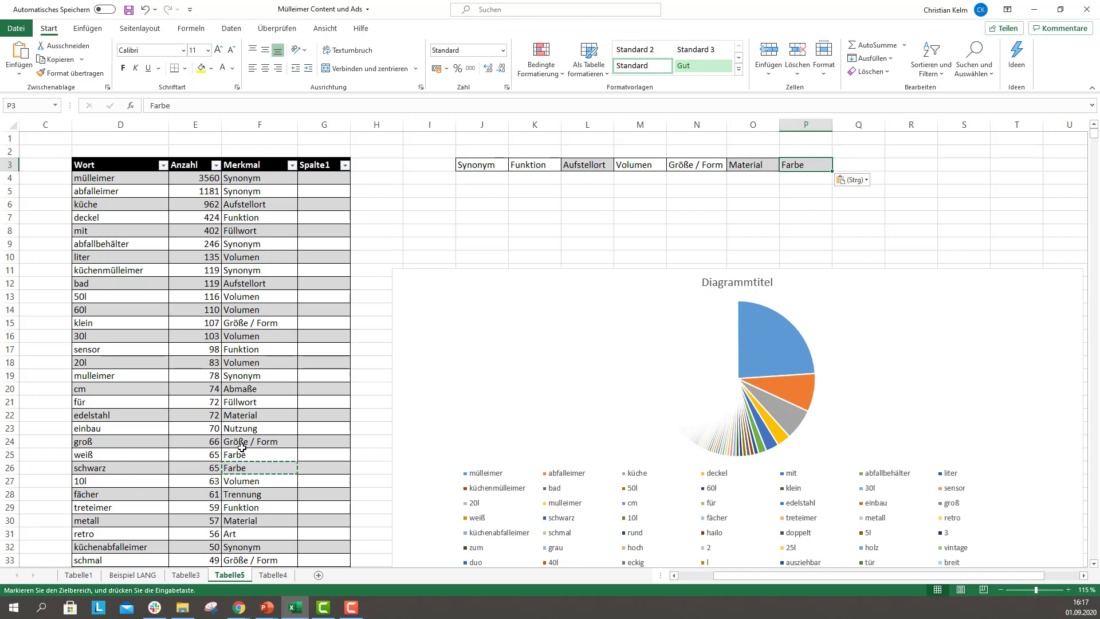
Make the Merkmal values in F4:F28 bold
left_click(248, 535)
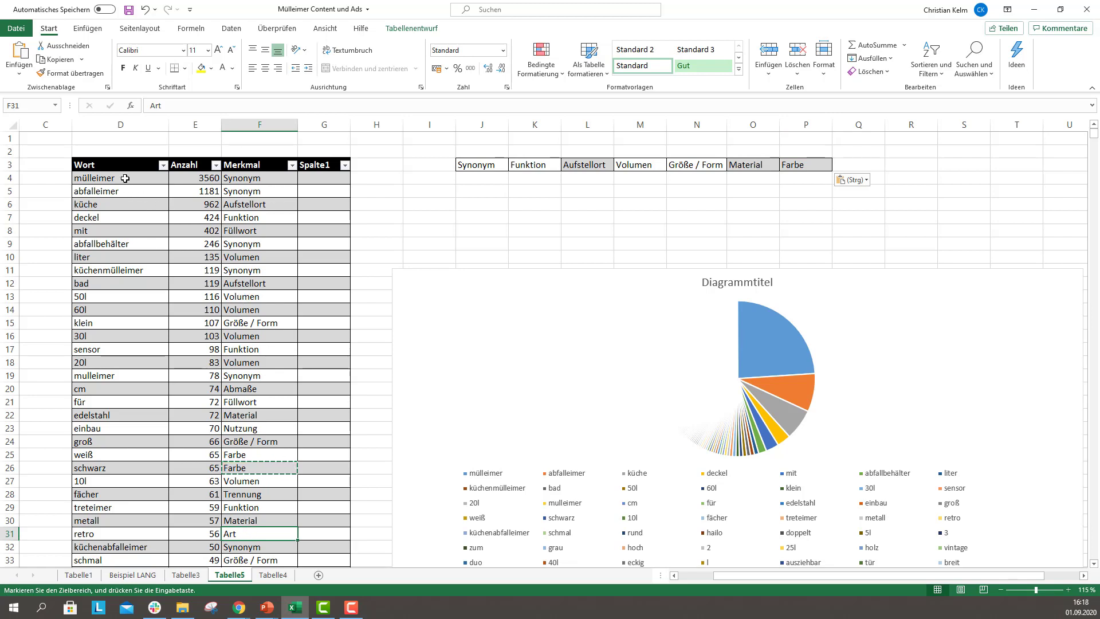
left_click_drag(125, 178, 268, 465)
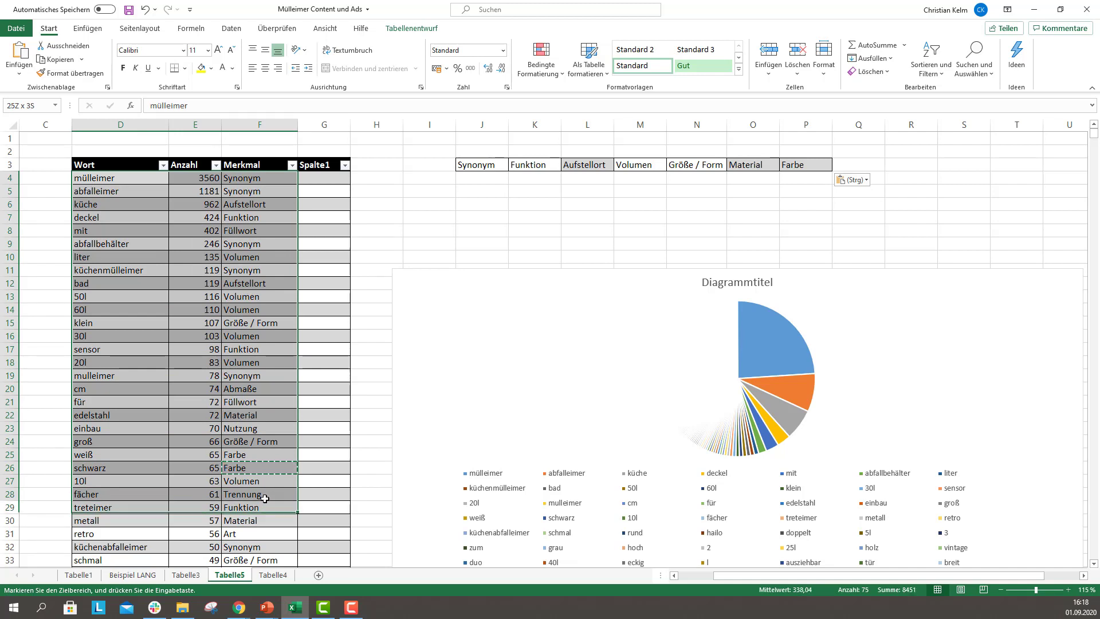
left_click(247, 494)
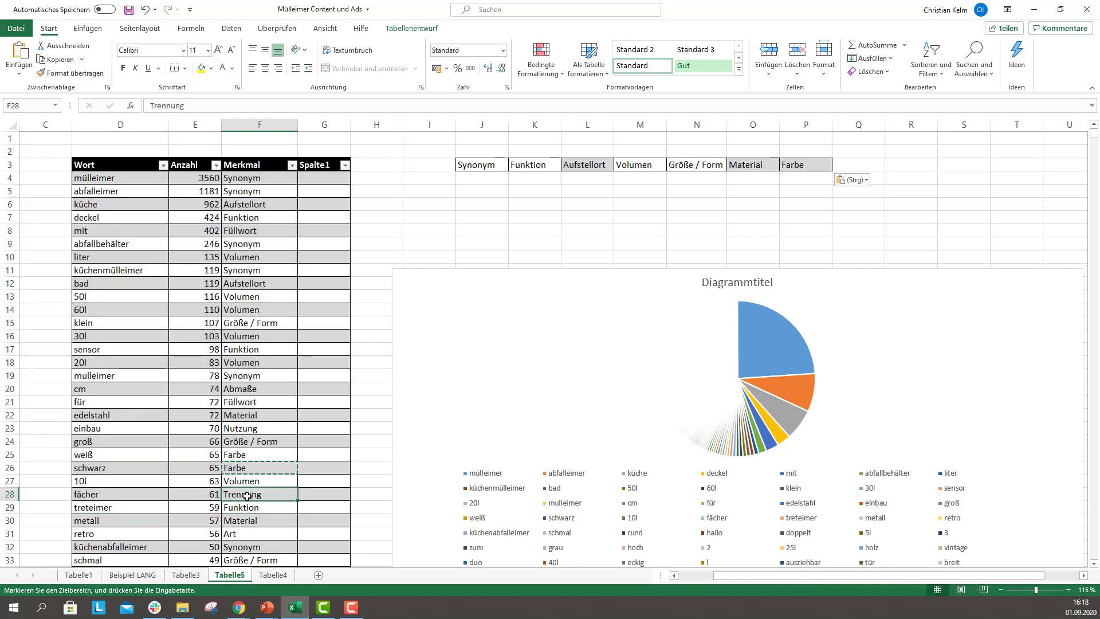
left_click_drag(247, 496, 247, 179)
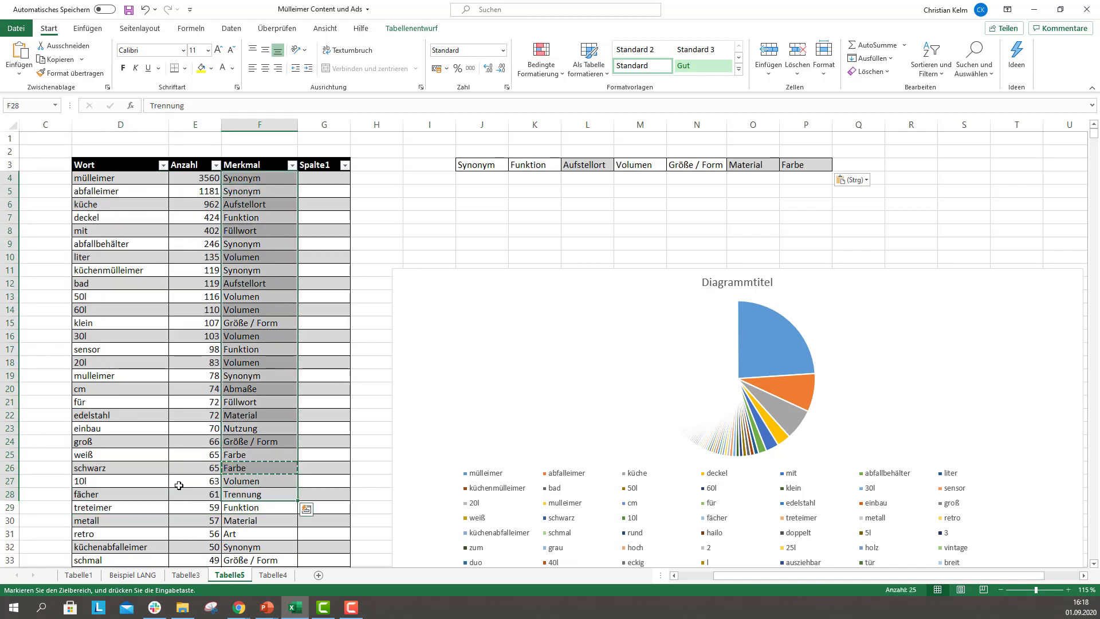
left_click(123, 67)
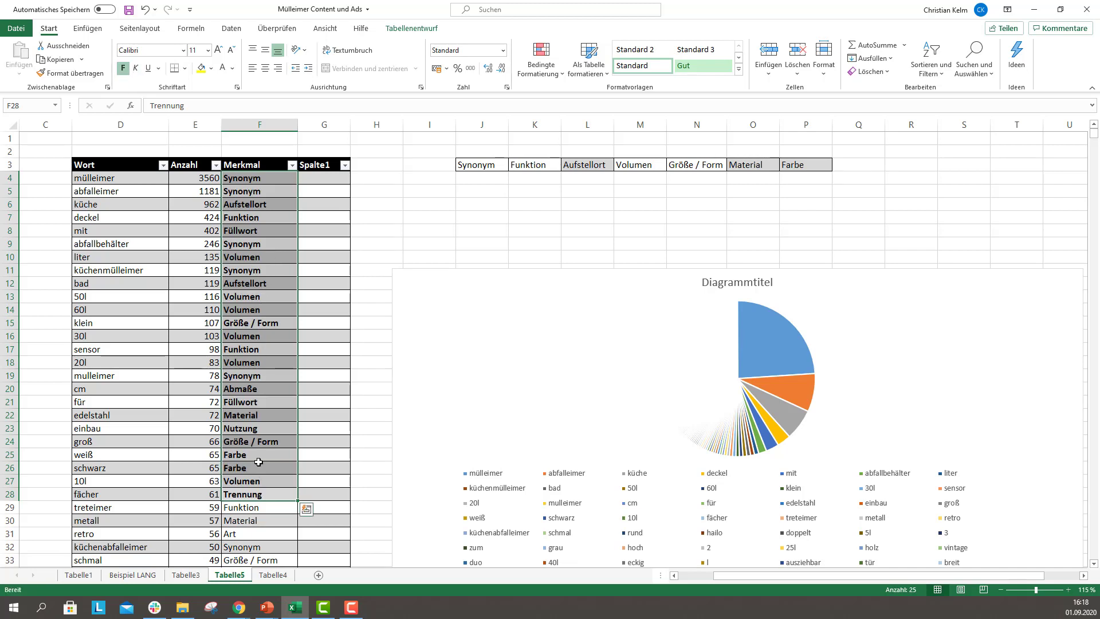
scroll(259, 461, "down", 7)
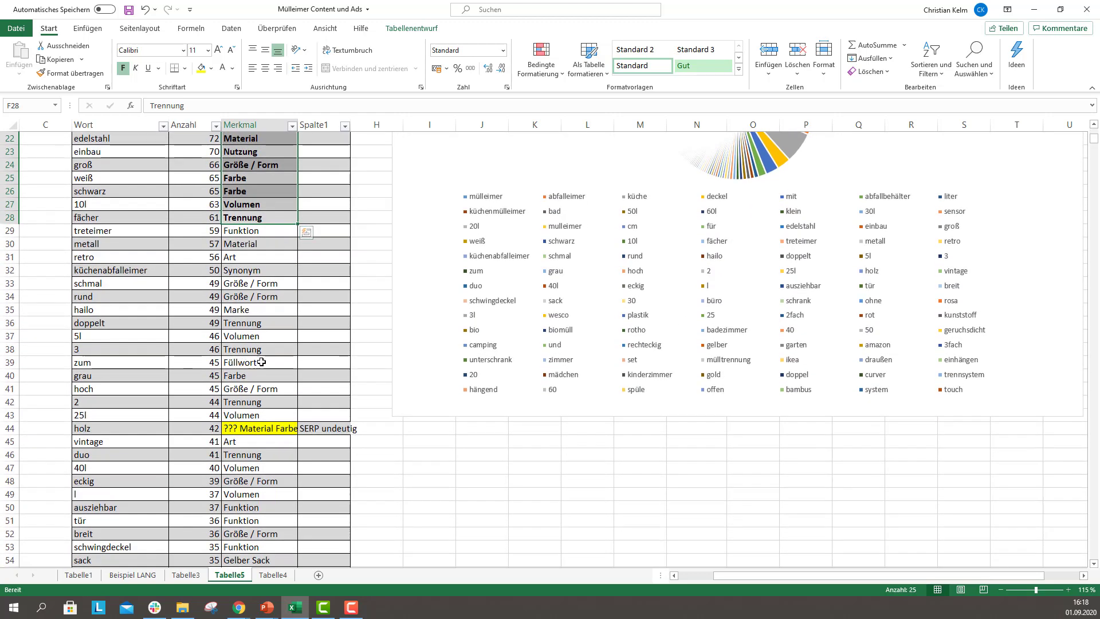
scroll(259, 354, "up", 7)
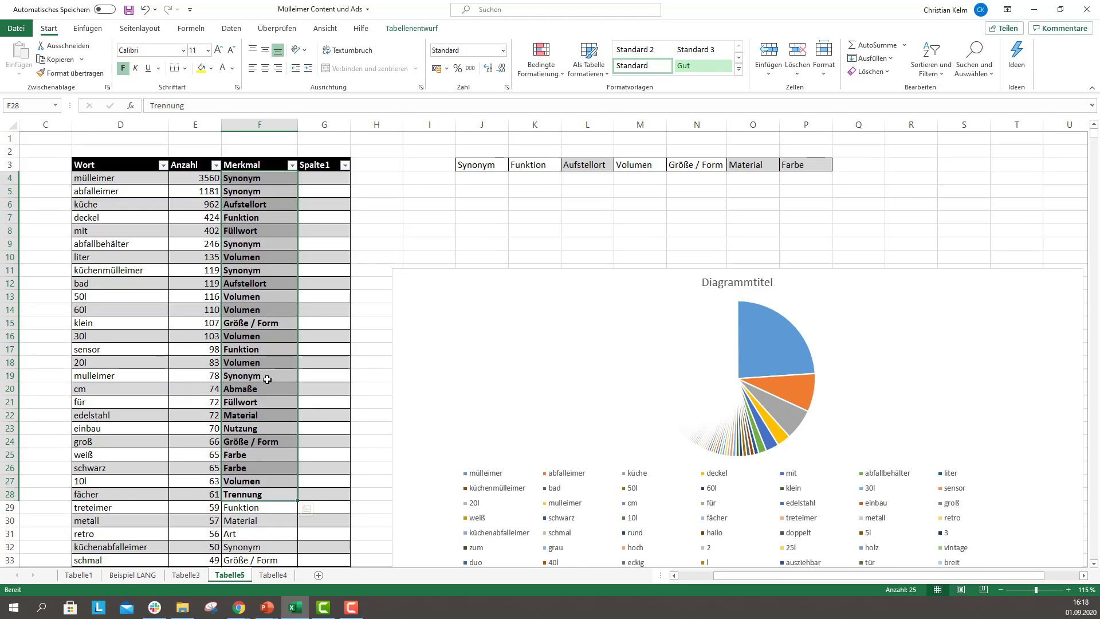
left_click(256, 220)
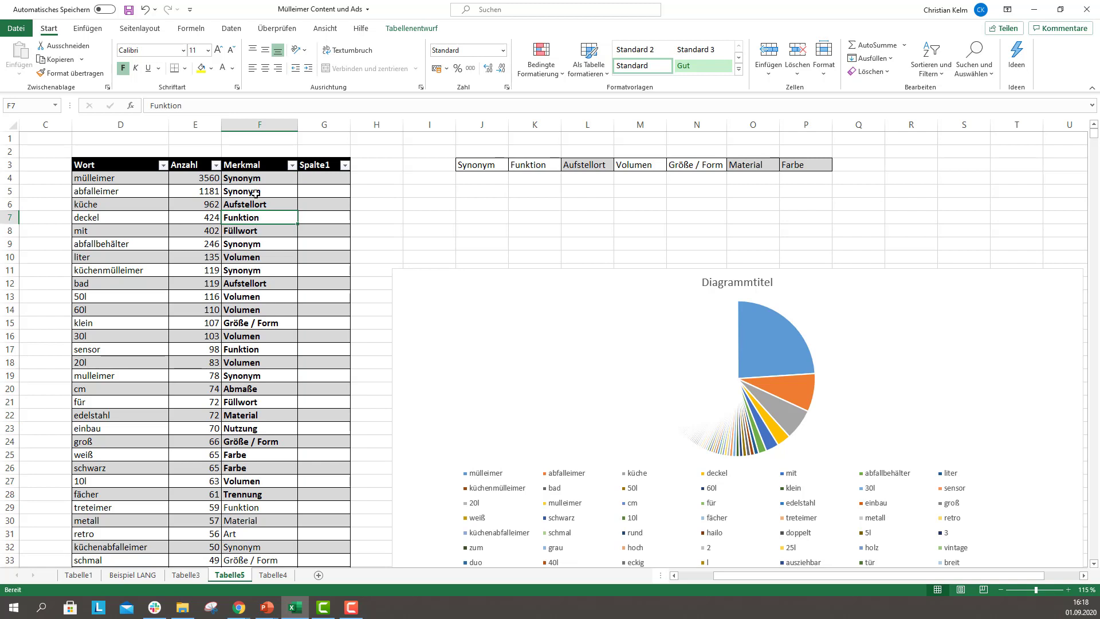
Filter the Merkmal column to show only the rows with "Synonym"
left_click(291, 165)
left_click(209, 300)
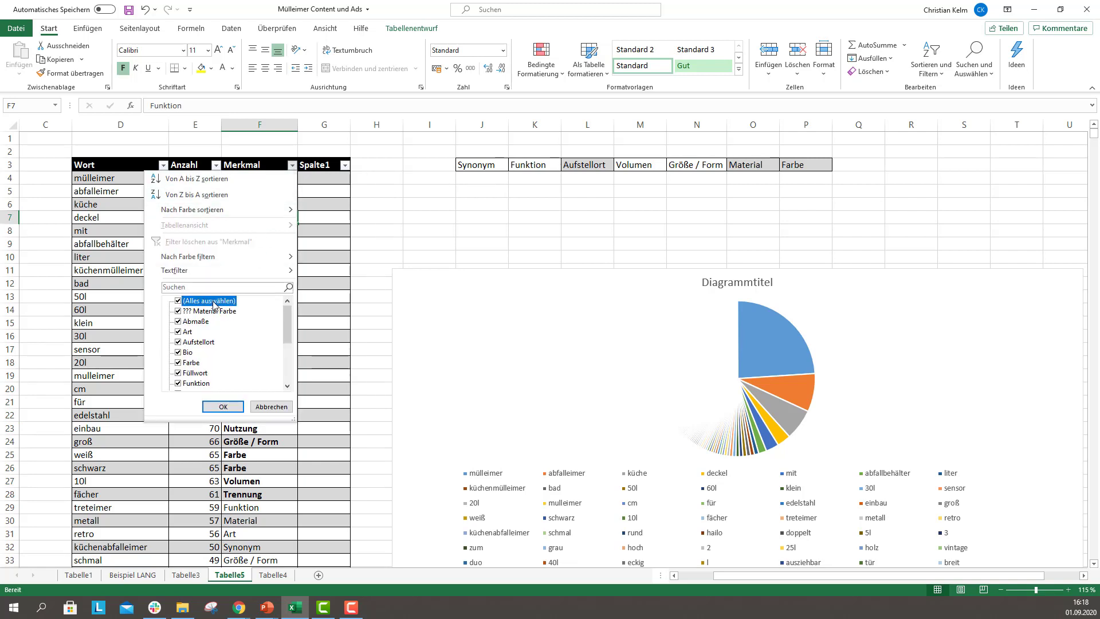
scroll(207, 331, "down", 1)
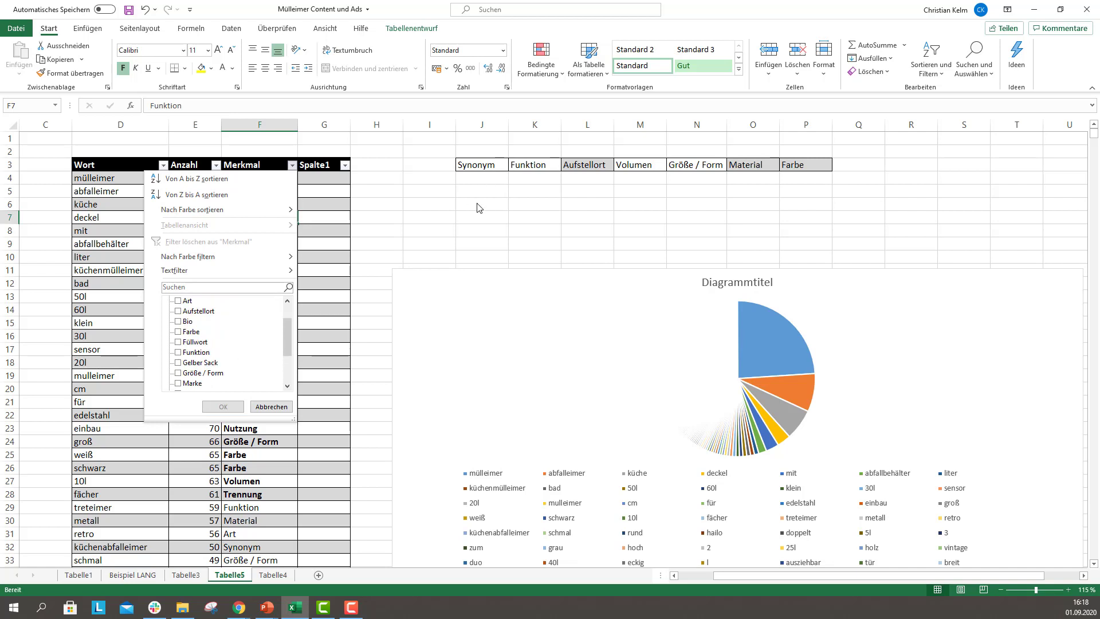
scroll(209, 332, "down", 2)
left_click(178, 352)
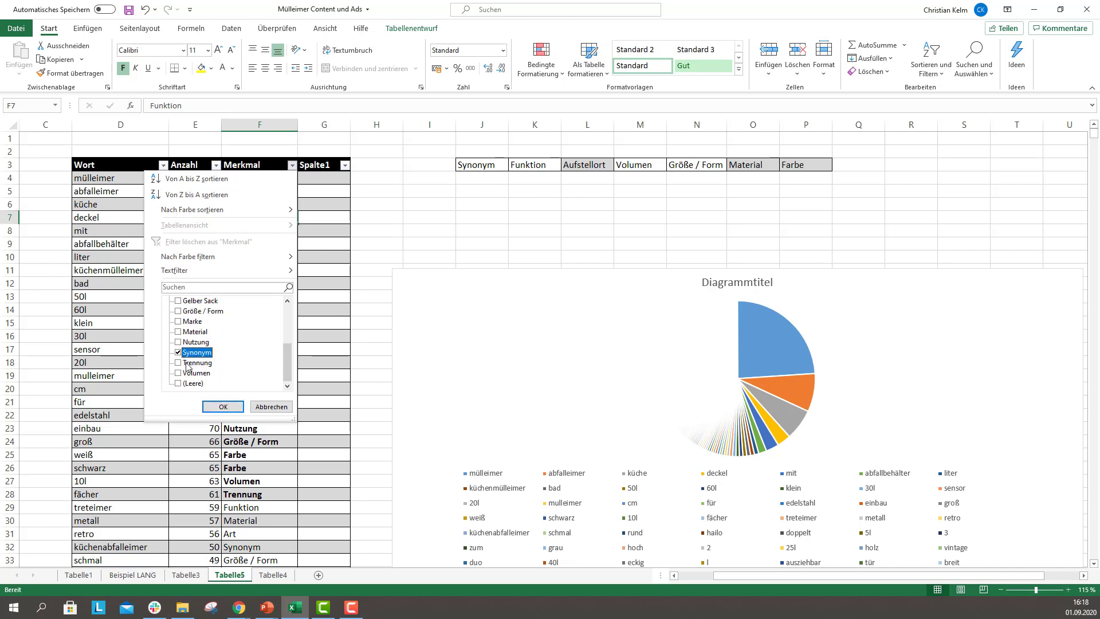
left_click(223, 406)
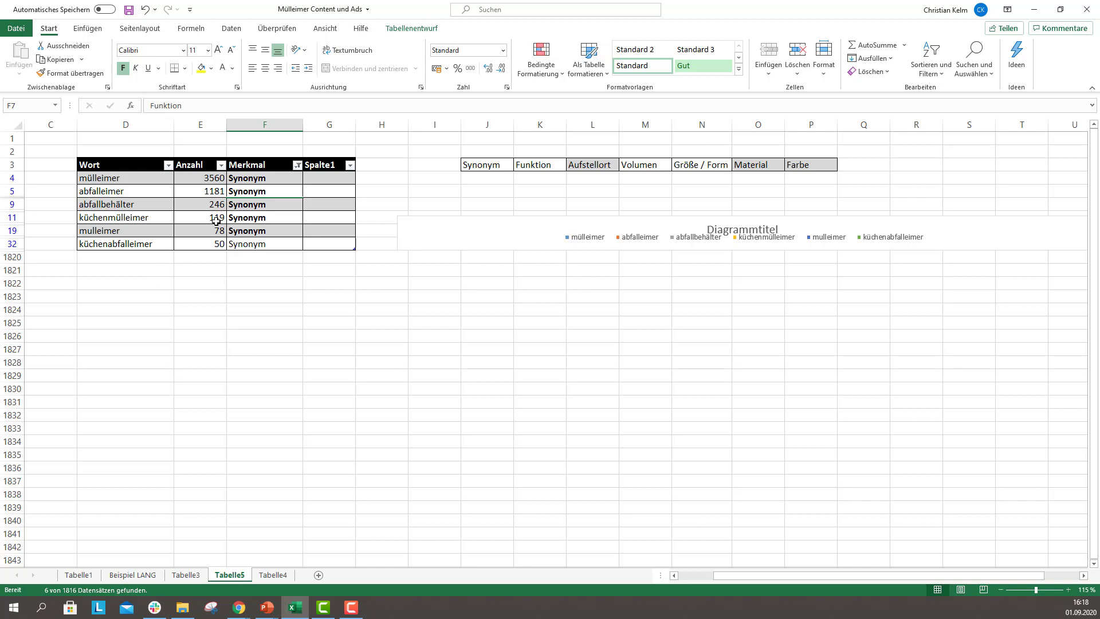
left_click_drag(125, 179, 127, 191)
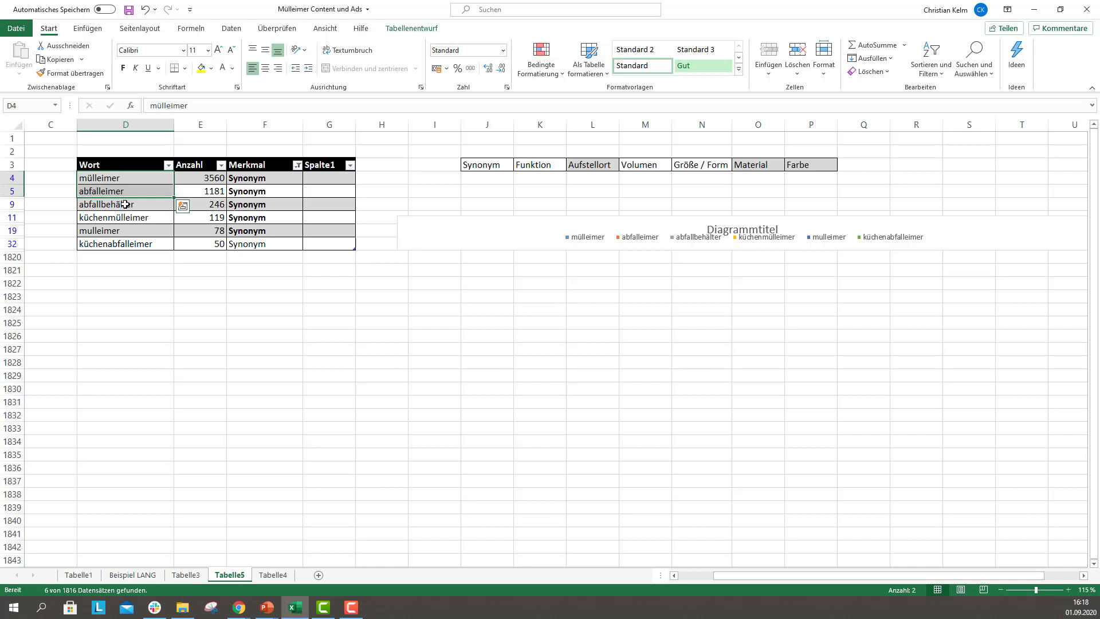
Move the chart down to about row 1829 and enter "Titel" in I4 and "Backend" in I9
left_click_drag(545, 244, 527, 401)
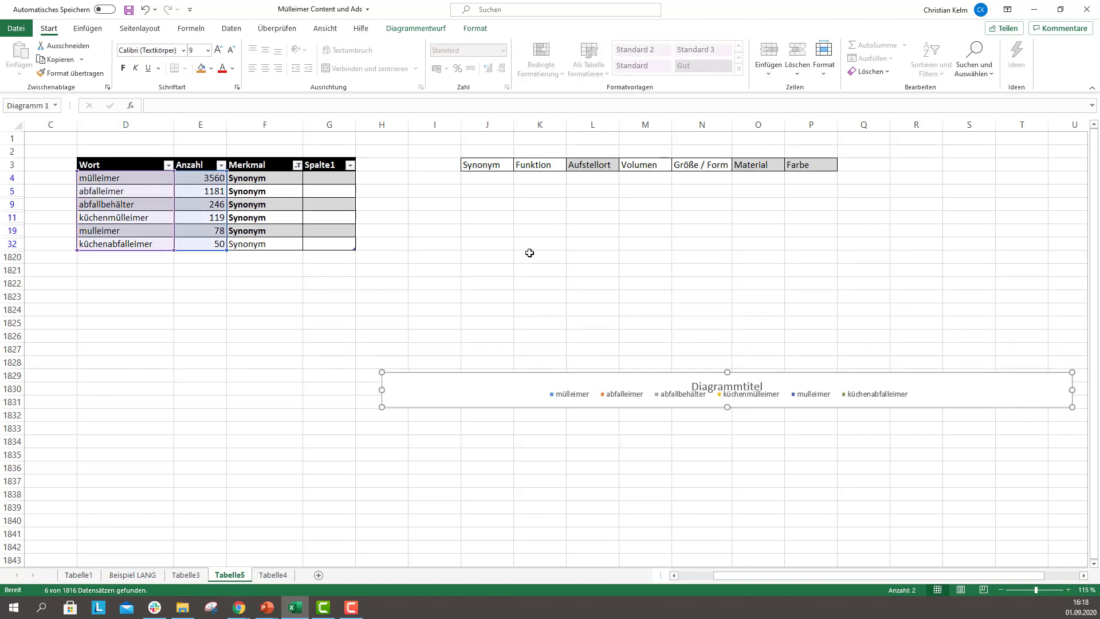
left_click(434, 180)
type("Titel")
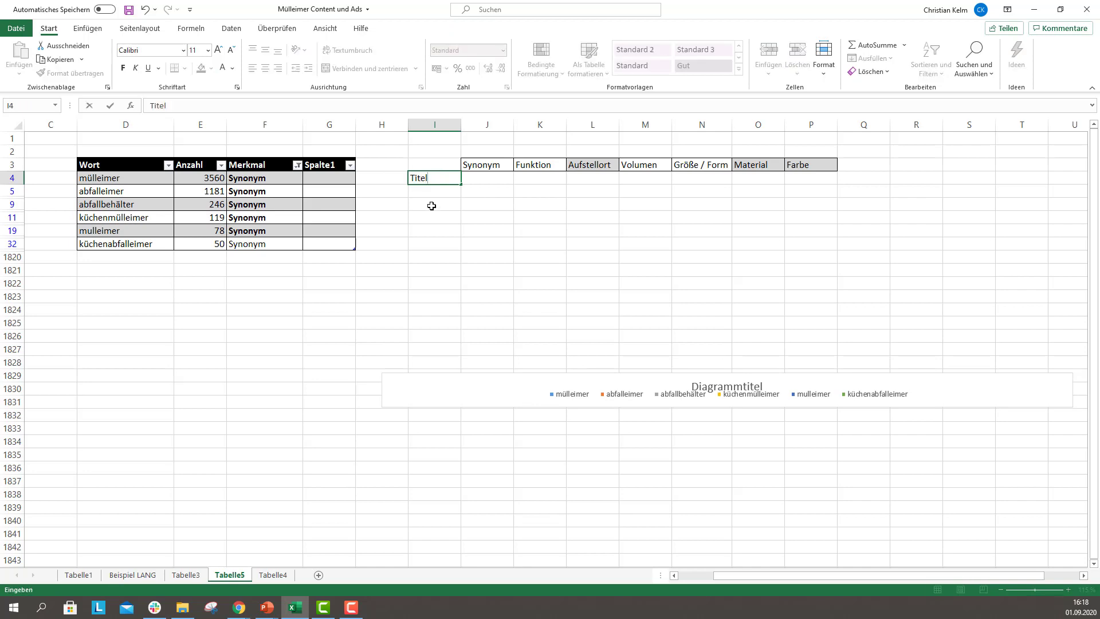
left_click(430, 205)
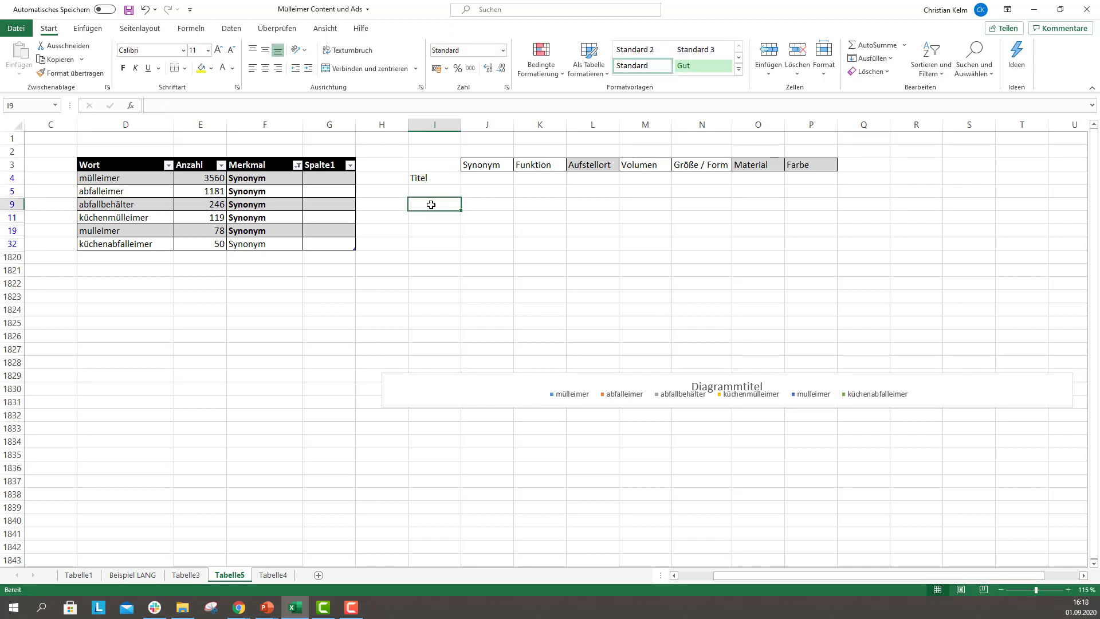
type("Backen")
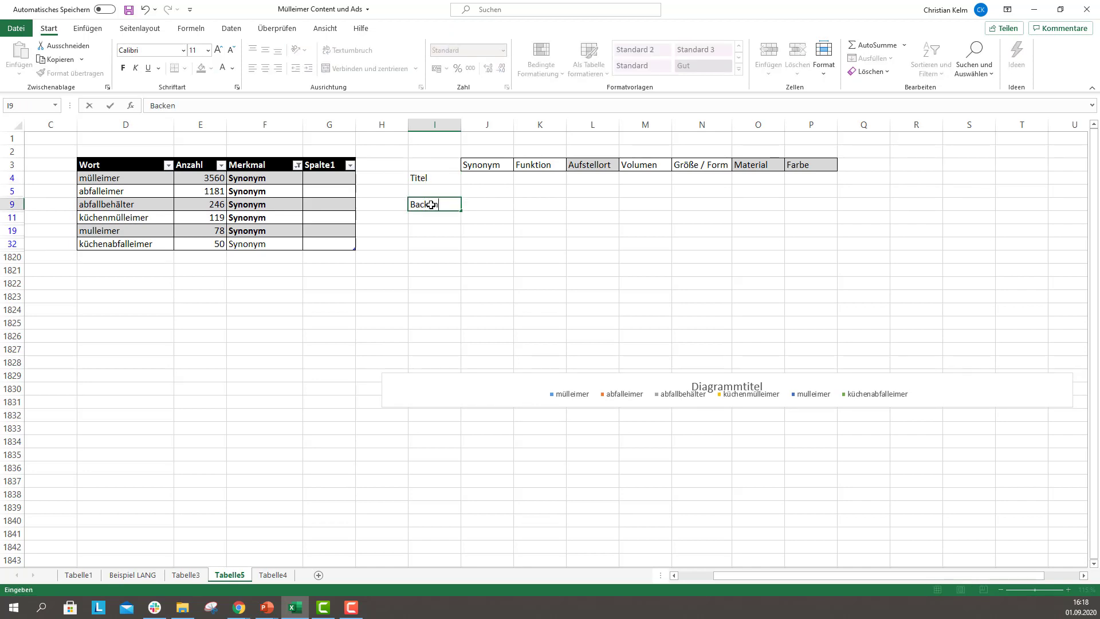
type("d")
key("Return")
Move the "Titel" label to cell I2 and the "Backend" label to cell I1
left_click_drag(427, 225, 427, 253)
left_click(433, 212)
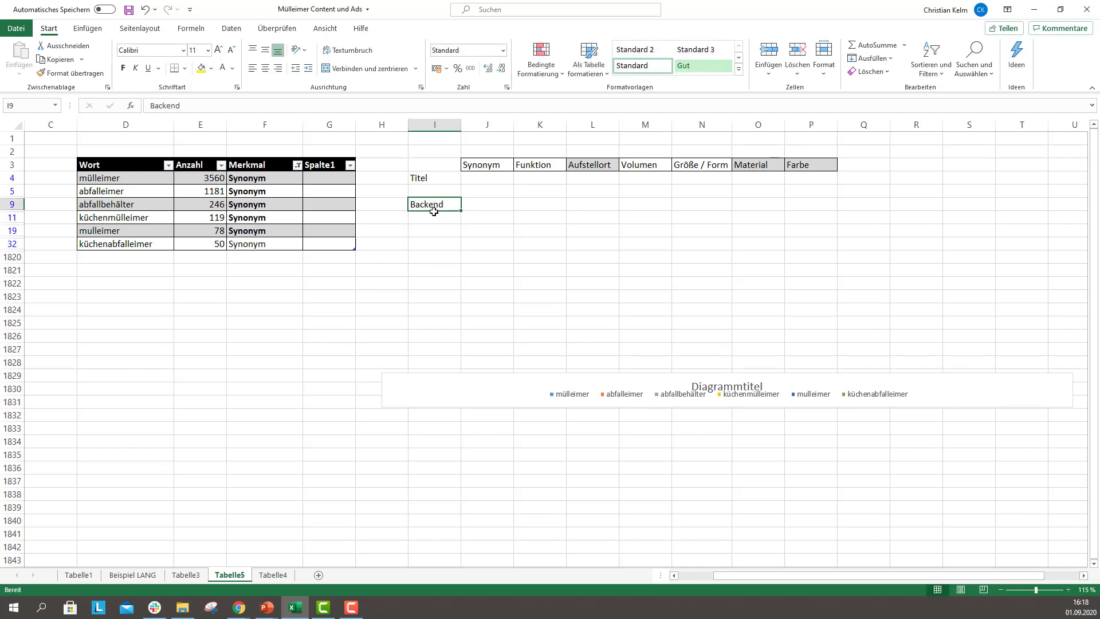
mouse_move(433, 211)
left_mouse_down()
mouse_move(432, 239)
mouse_move(440, 204)
left_mouse_up()
left_click(441, 177)
left_click_drag(435, 184, 437, 158)
left_click(440, 212)
left_click_drag(440, 212, 451, 135)
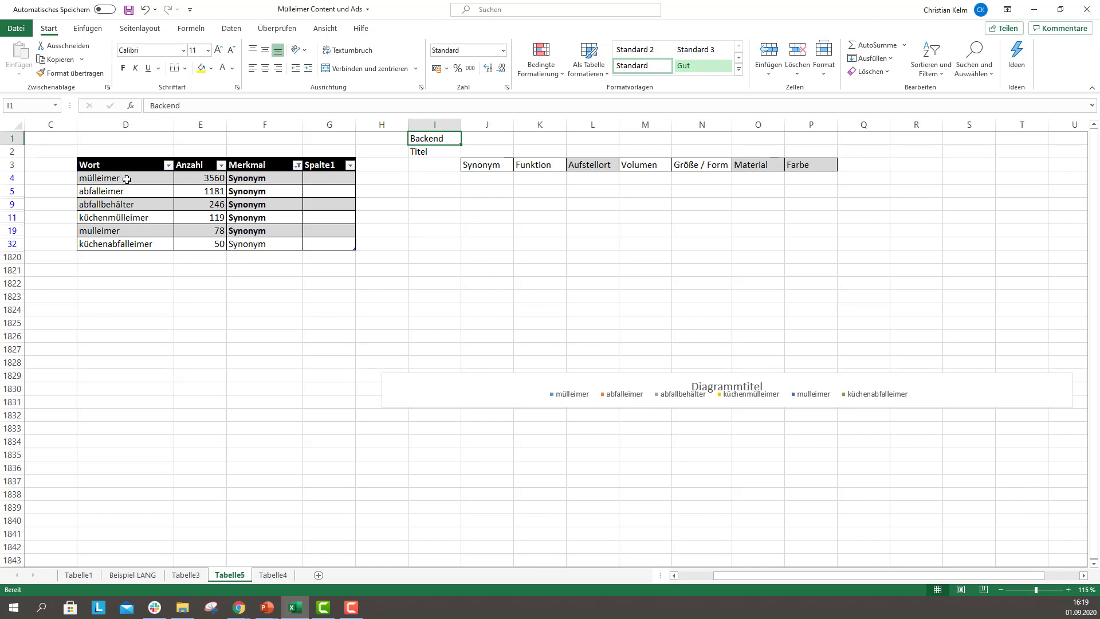
Copy the filtered Synonym words in D4:D32 and set the Merkmal filter back to all values
left_click_drag(127, 179, 123, 243)
key("ctrl+c")
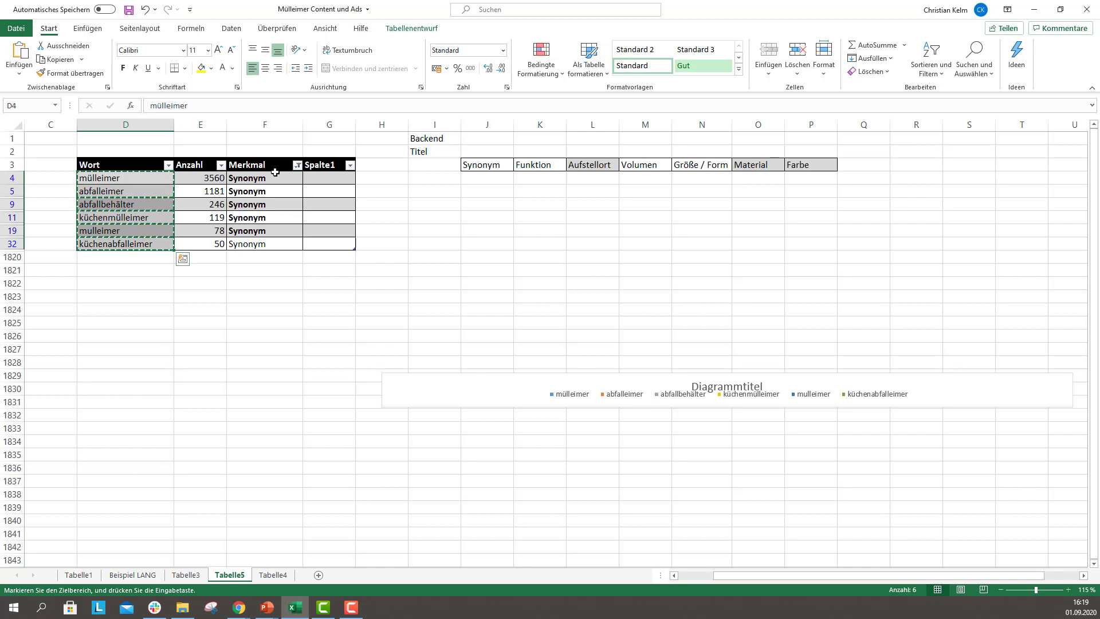
left_click(297, 165)
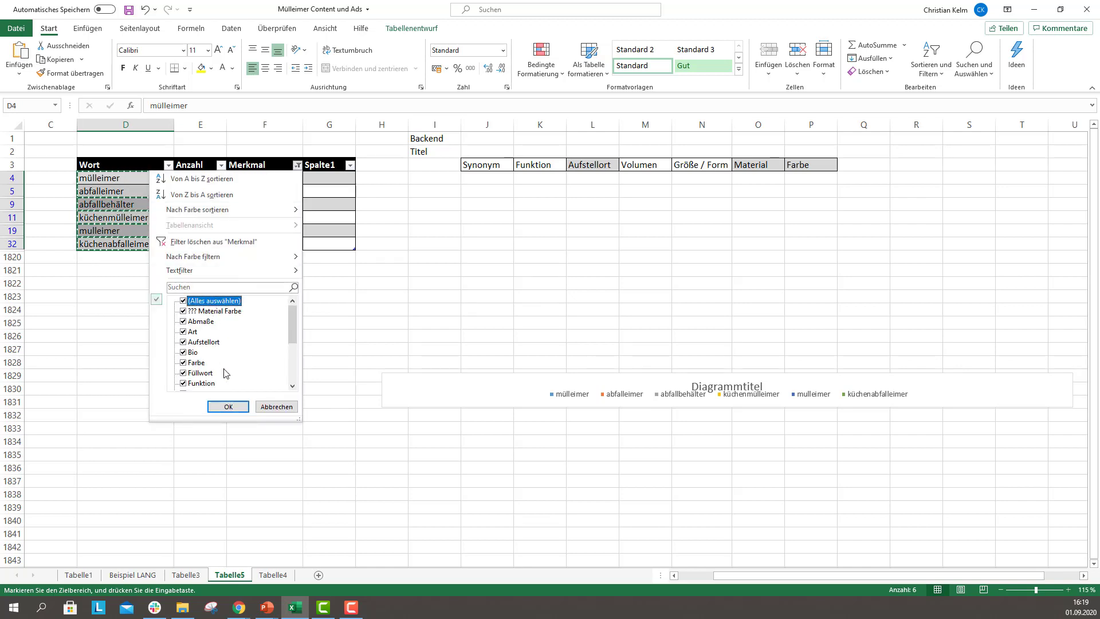
left_click(228, 406)
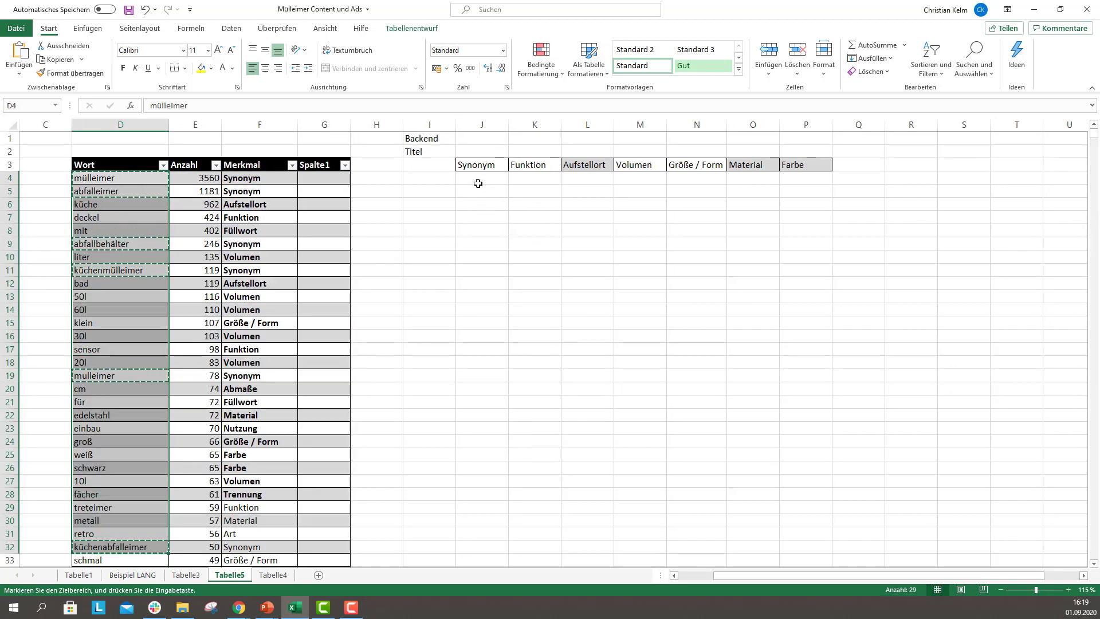
Copy the feature headings J3:P3 to a new sheet and move them there to E1:K1
left_click_drag(481, 165, 803, 162)
key("ctrl+c")
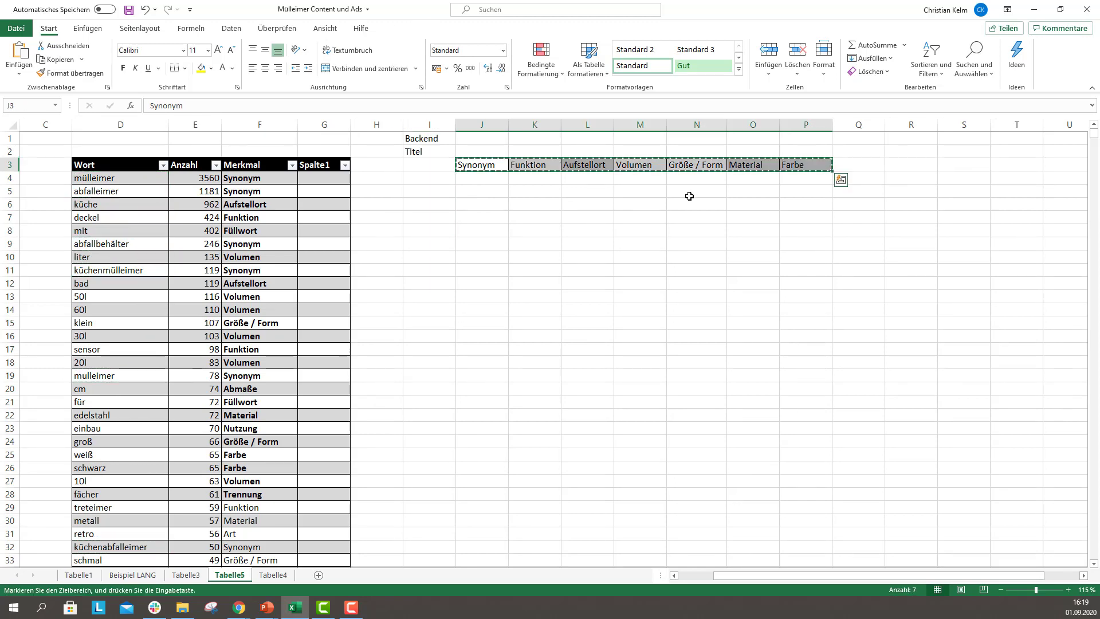
left_click(319, 575)
key("ctrl+v")
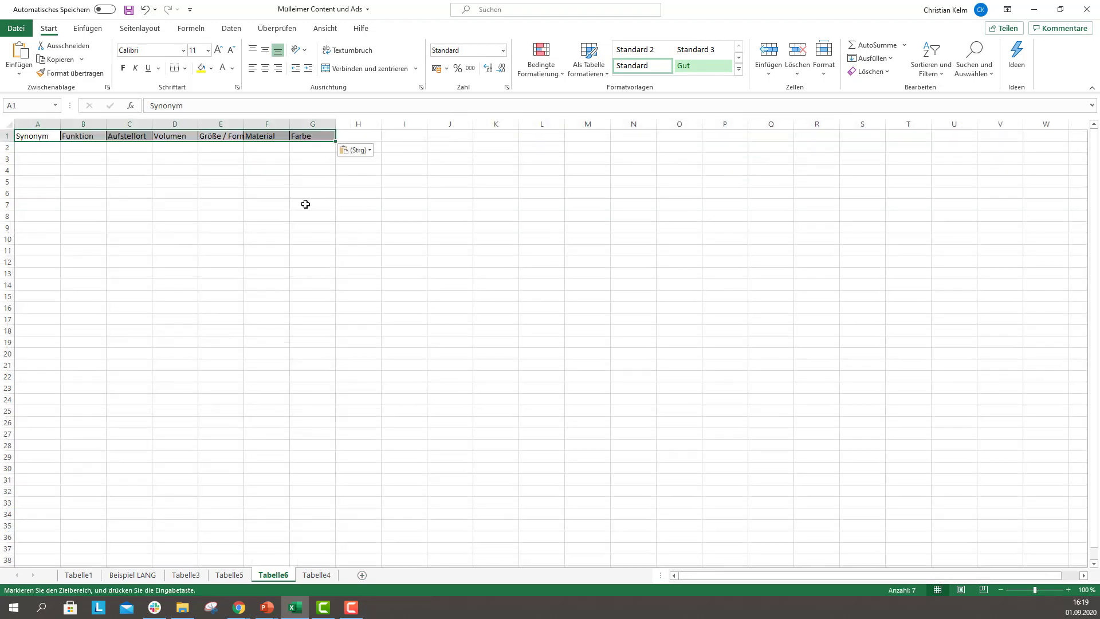
left_click_drag(70, 141, 236, 140)
left_click(219, 148)
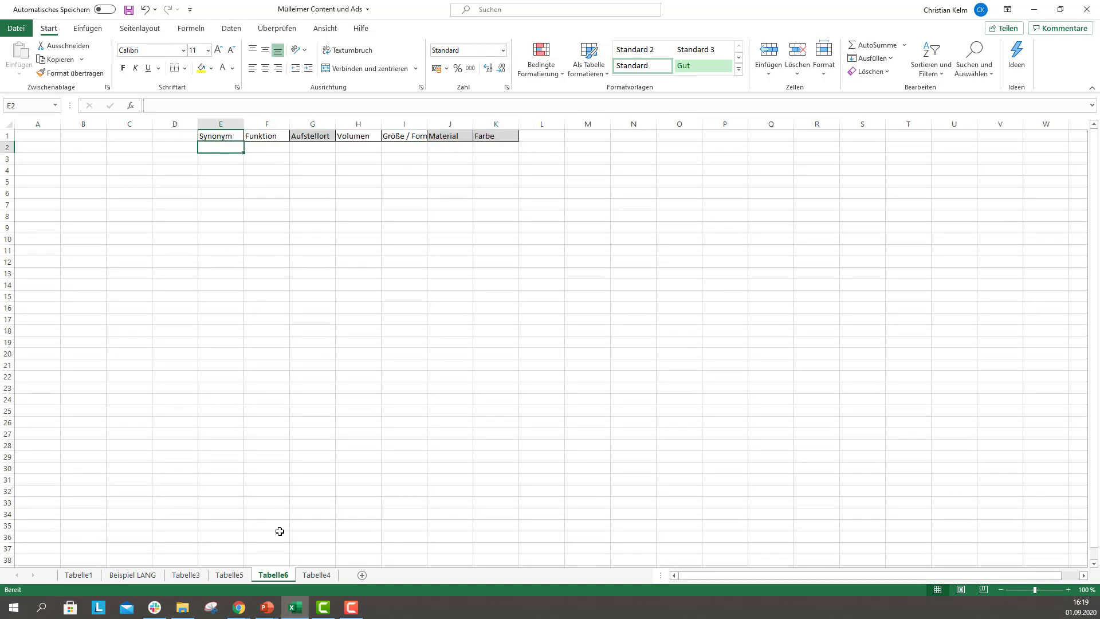
Return to sheet Tabelle5 and filter the Merkmal column to "Synonym" only
left_click(229, 574)
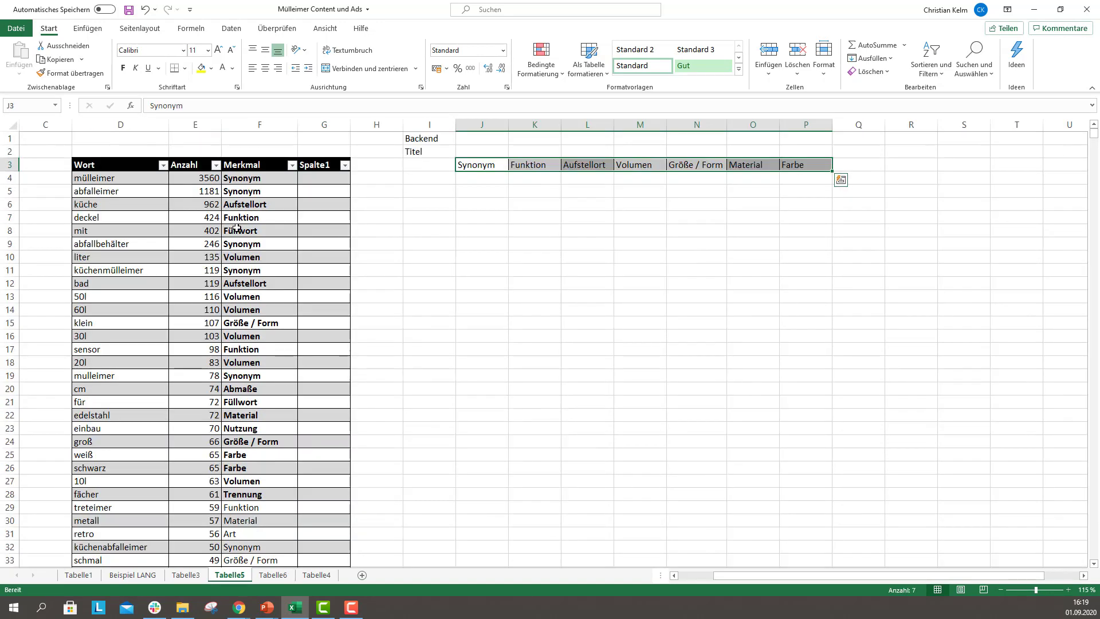
left_click(292, 165)
left_click(213, 301)
scroll(212, 306, "down", 5)
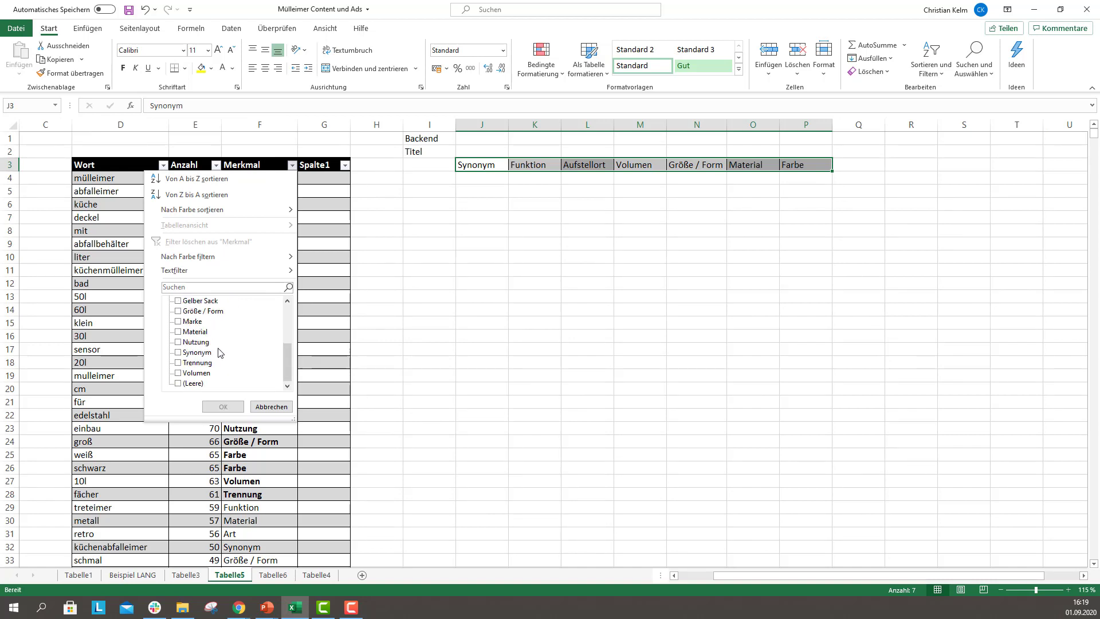
scroll(209, 321, "up", 5)
scroll(205, 343, "down", 5)
left_click(196, 352)
left_click(222, 406)
Copy the filtered words from mülleimer to küchenabfalleimer into Tabelle6 from cell E2, under the Synonym heading
left_click_drag(139, 178, 135, 243)
key("ctrl+c")
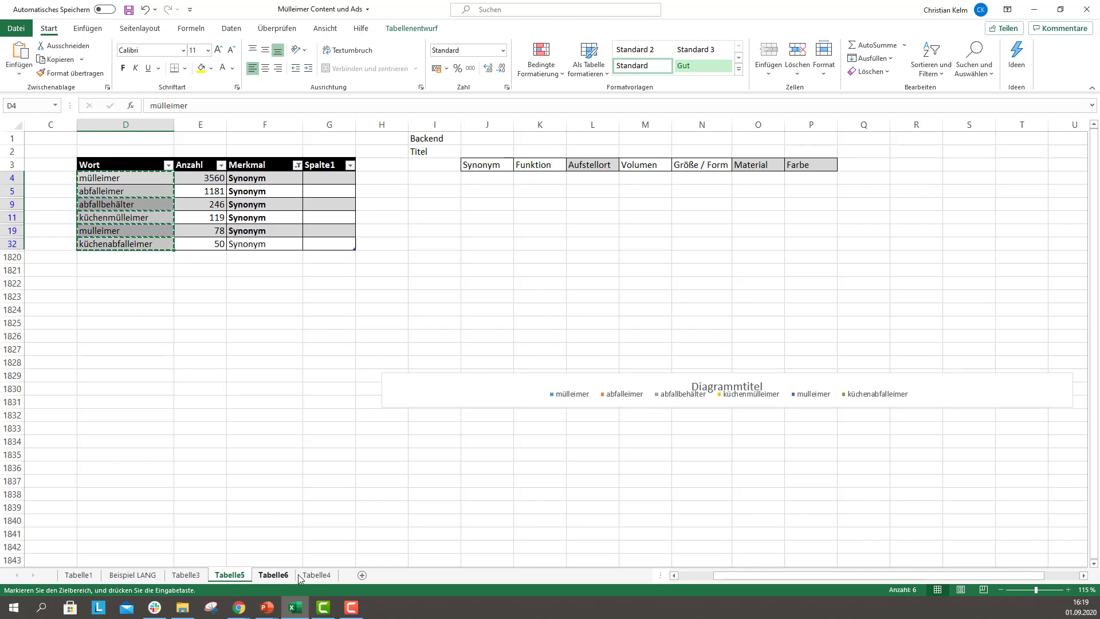
left_click(273, 574)
key("ctrl+v")
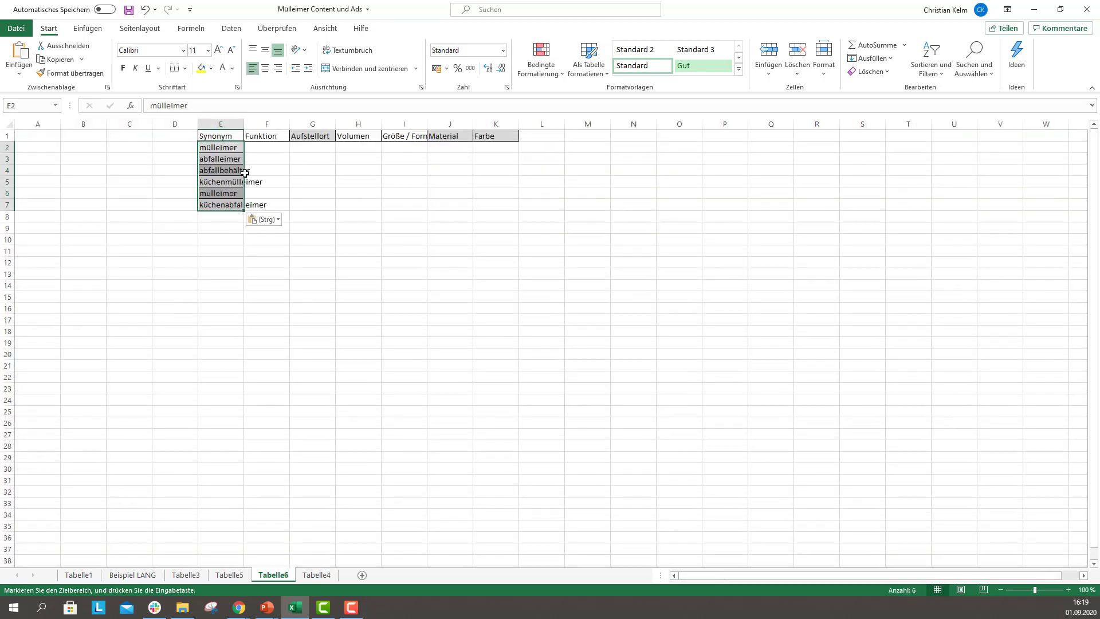
Label mülleimer and abfalleimer with "T" by entering it in D2 and filling it down to D3
left_click(173, 146)
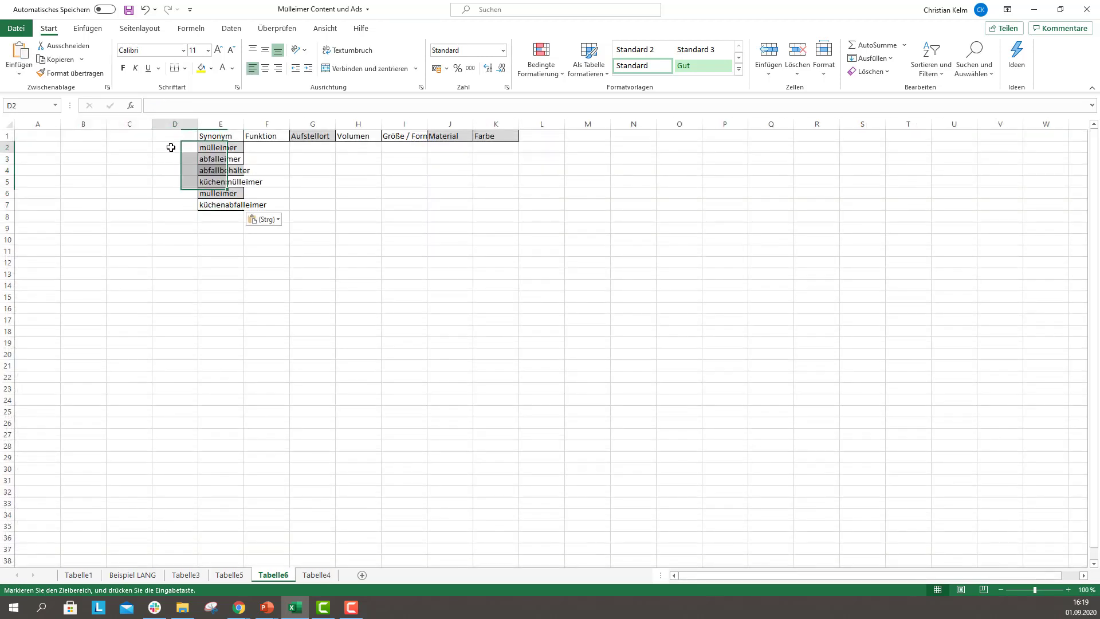
type("T")
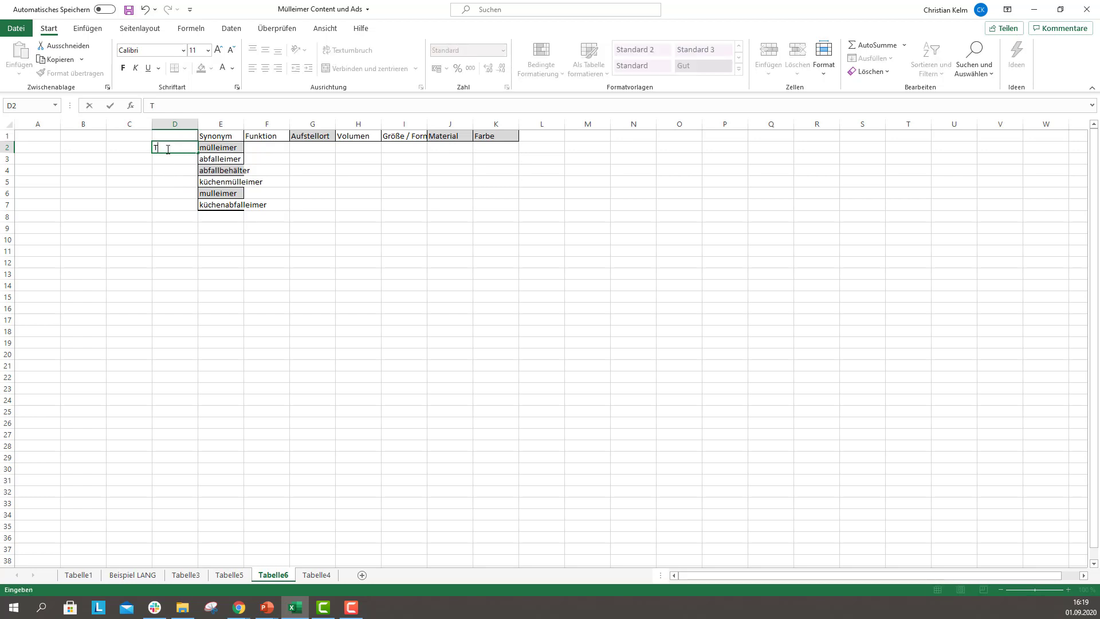
key("ctrl+Return")
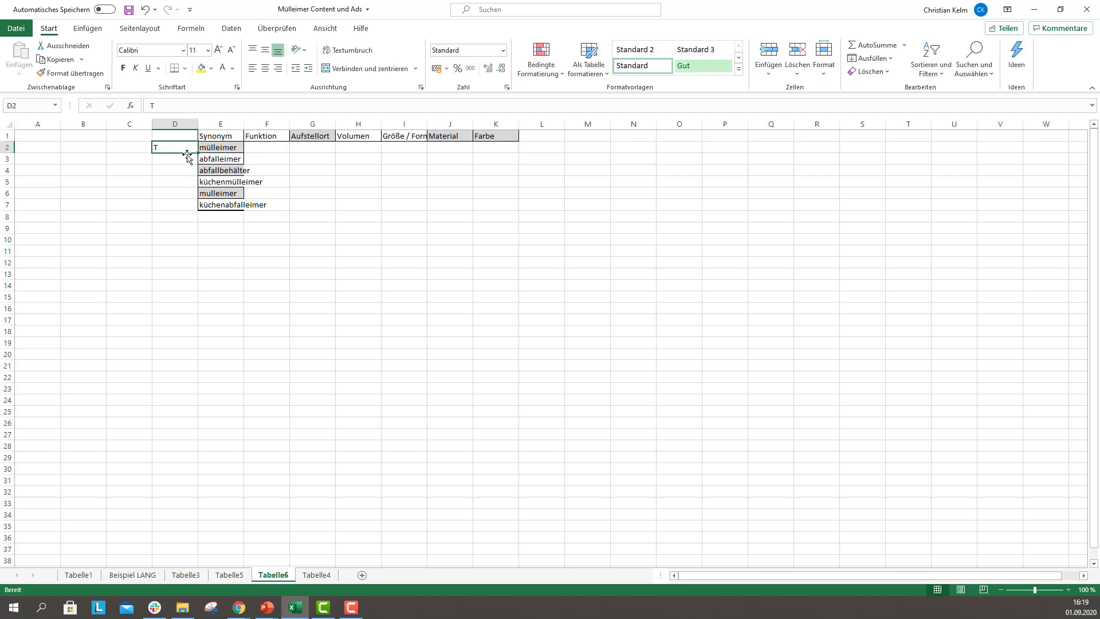
left_click_drag(198, 154, 194, 166)
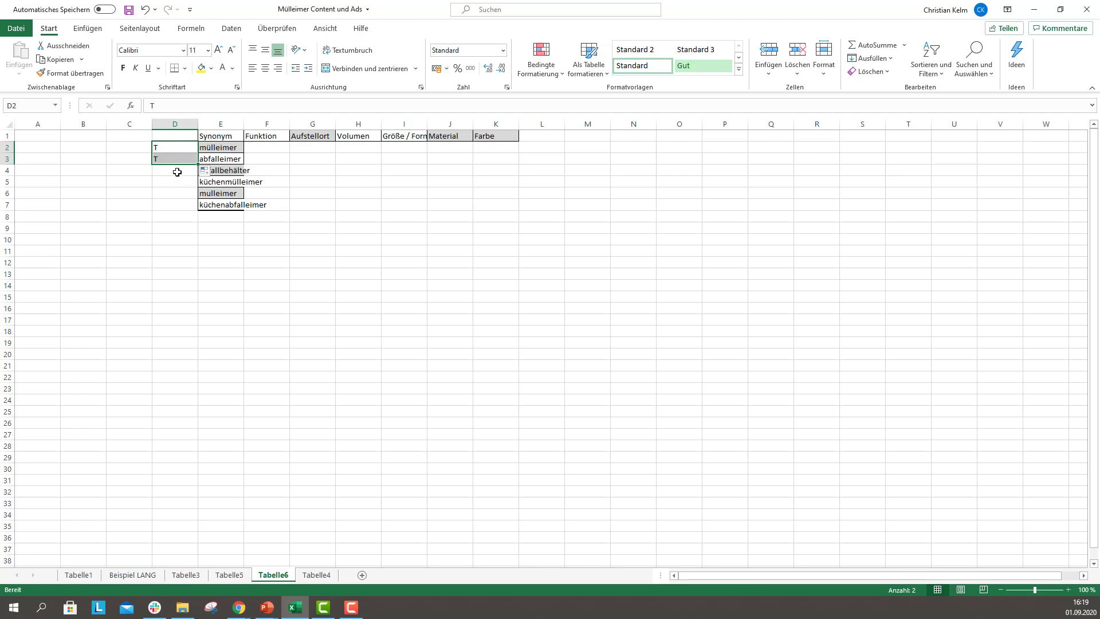
Label abfallbehälter and küchenmülleimer with "Bullets" by entering it in D4 and filling it down to D5
left_click(177, 171)
type("Bullets")
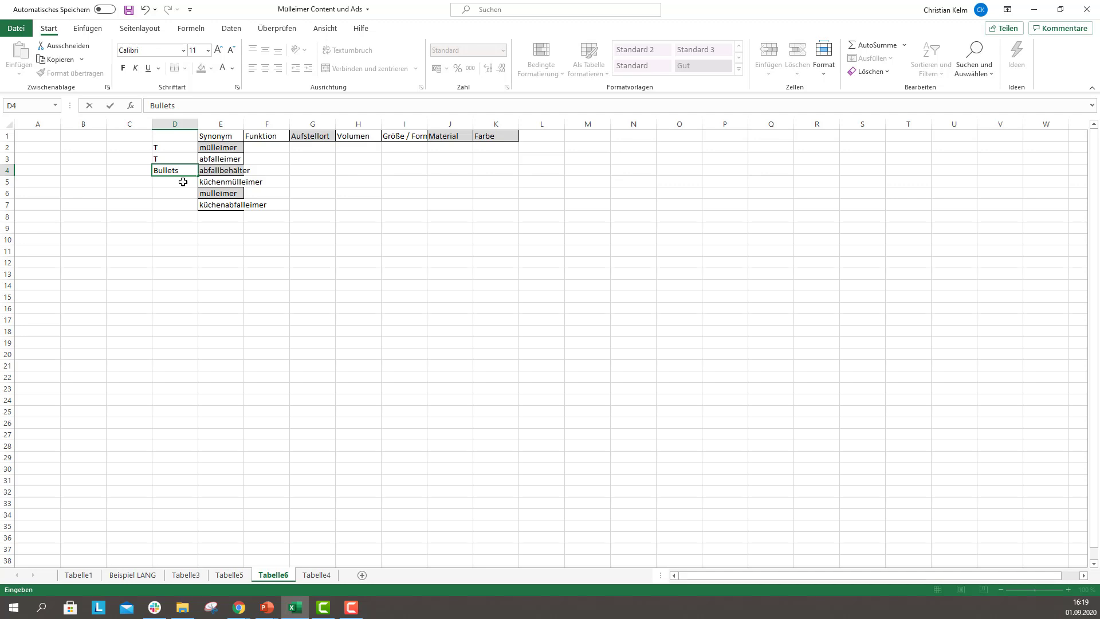
key("ctrl+Return")
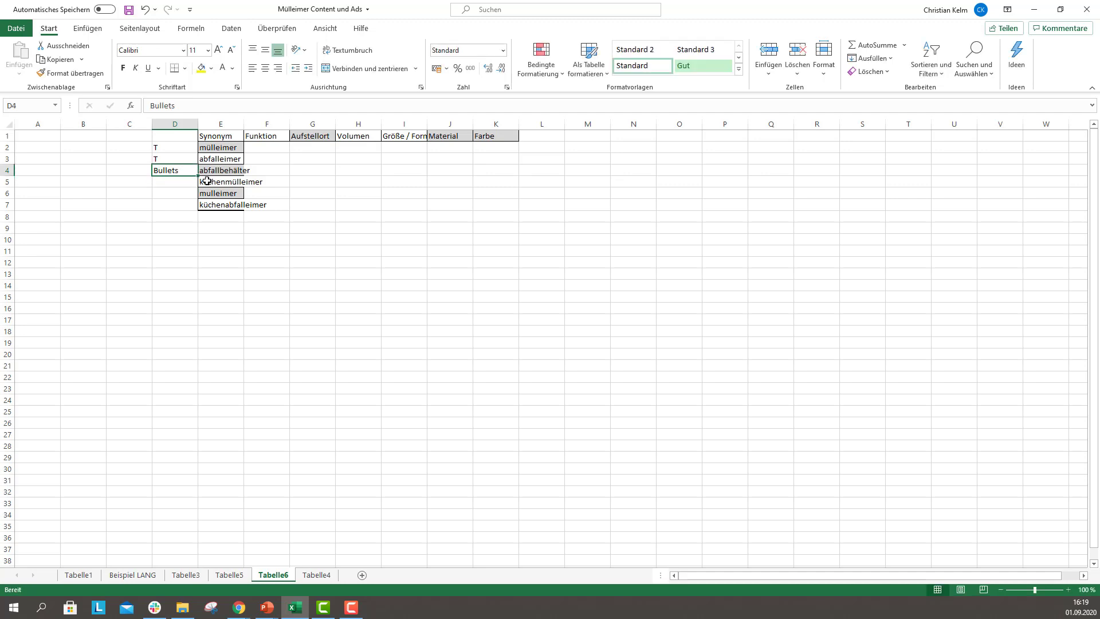
left_click_drag(199, 175, 196, 188)
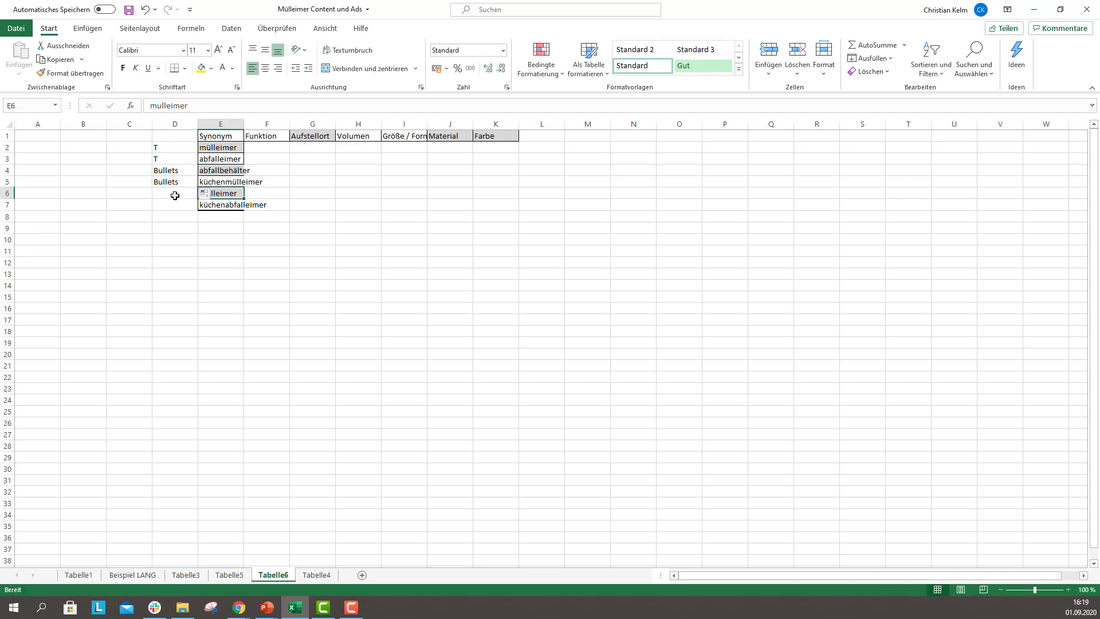
Enter the label "BackEnd" in D6 beside mulleimer
left_click(168, 192)
type("Bu")
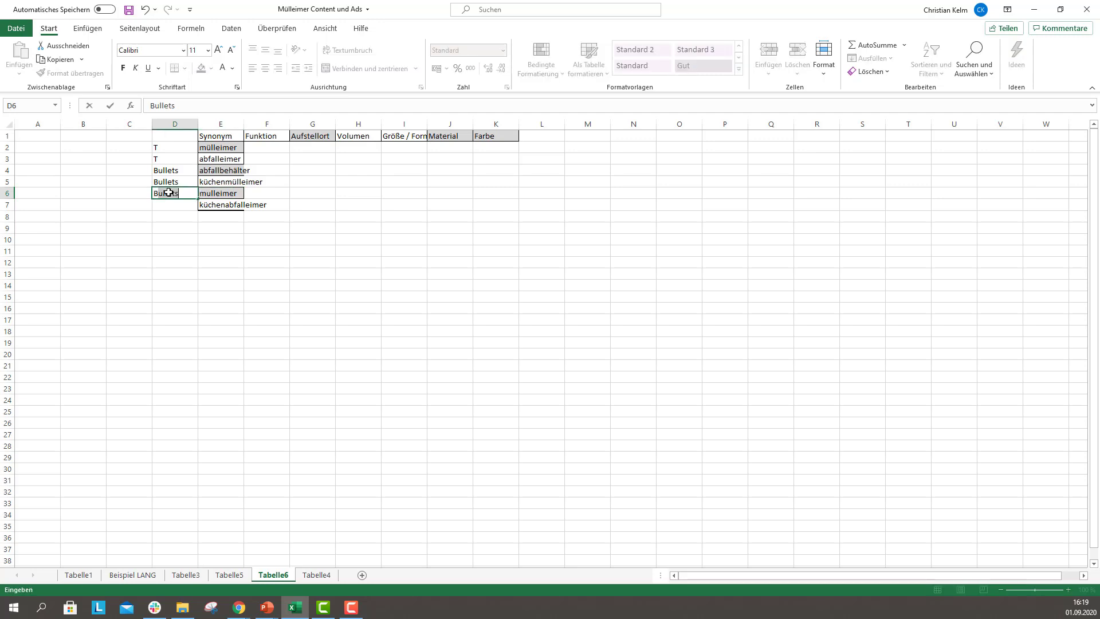
key("BackSpace")
key("BackSpace")
type("ac")
Copy the Bullets label from D5 to D7 beside küchenabfalleimer and fit column E to its contents
left_click(175, 183)
key("ctrl+c")
left_click(176, 205)
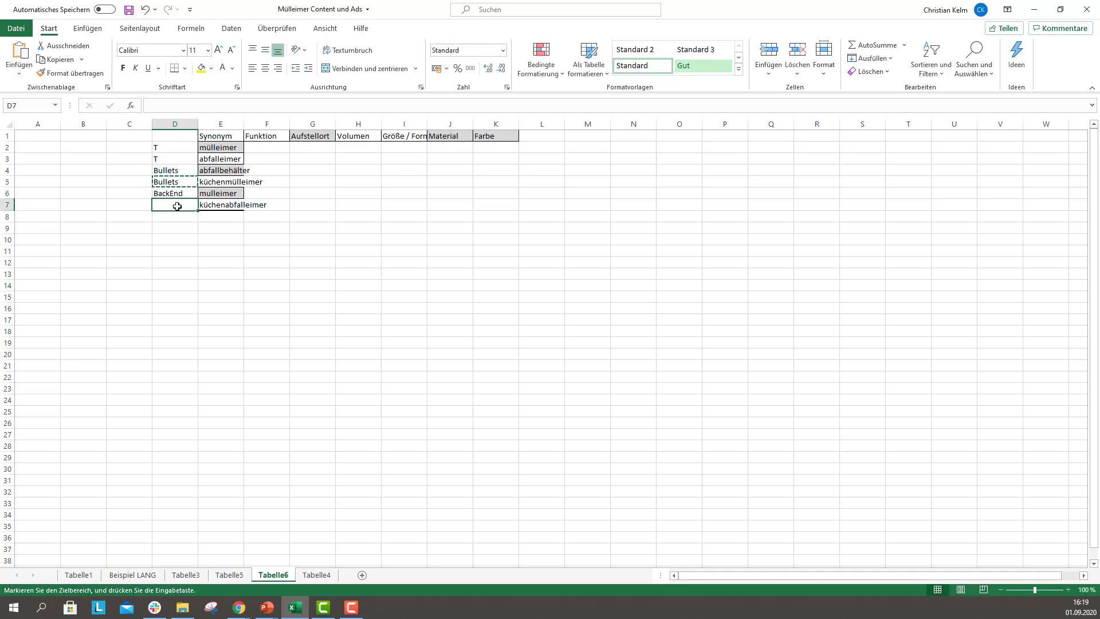
key("ctrl+v")
left_click(241, 198)
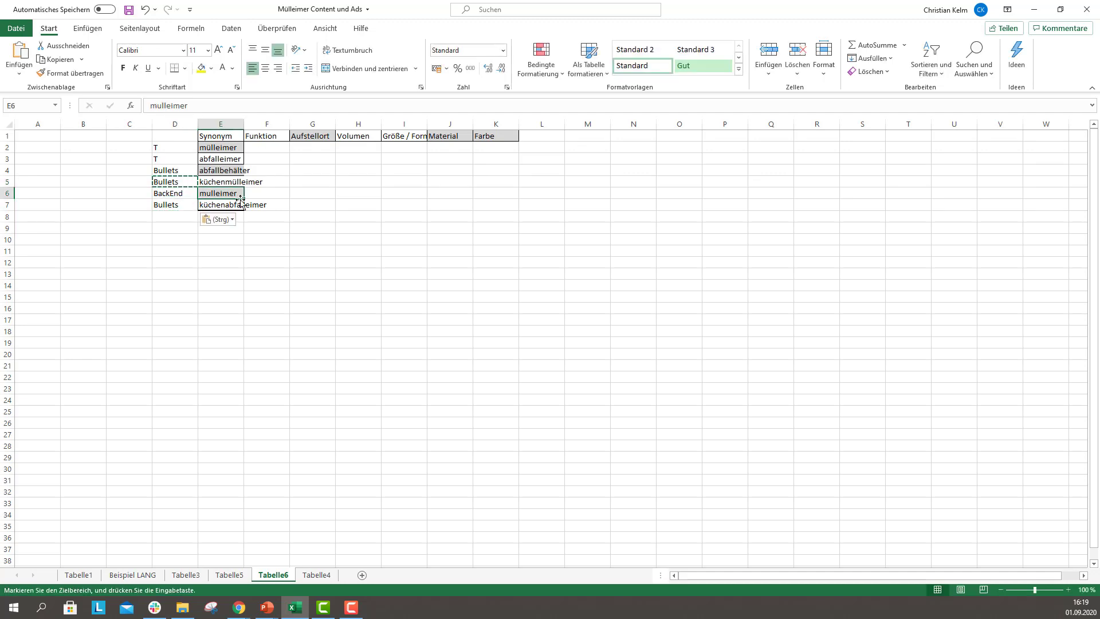
double_click(244, 124)
Return to sheet Tabelle5 and filter the Merkmal column to "Funktion" only
left_click(238, 574)
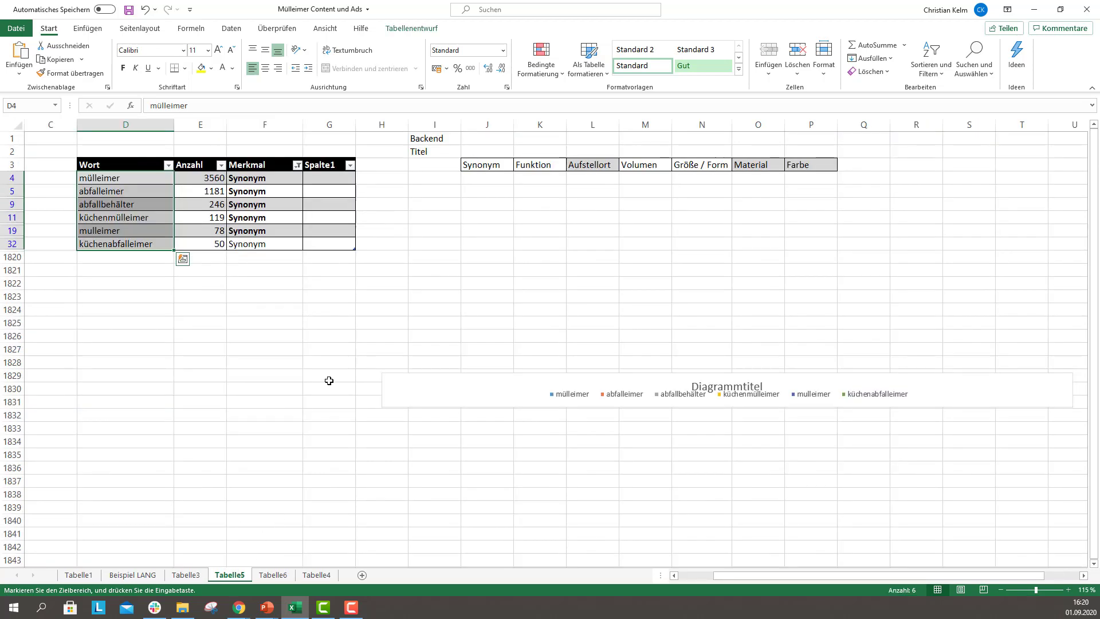
left_click(296, 165)
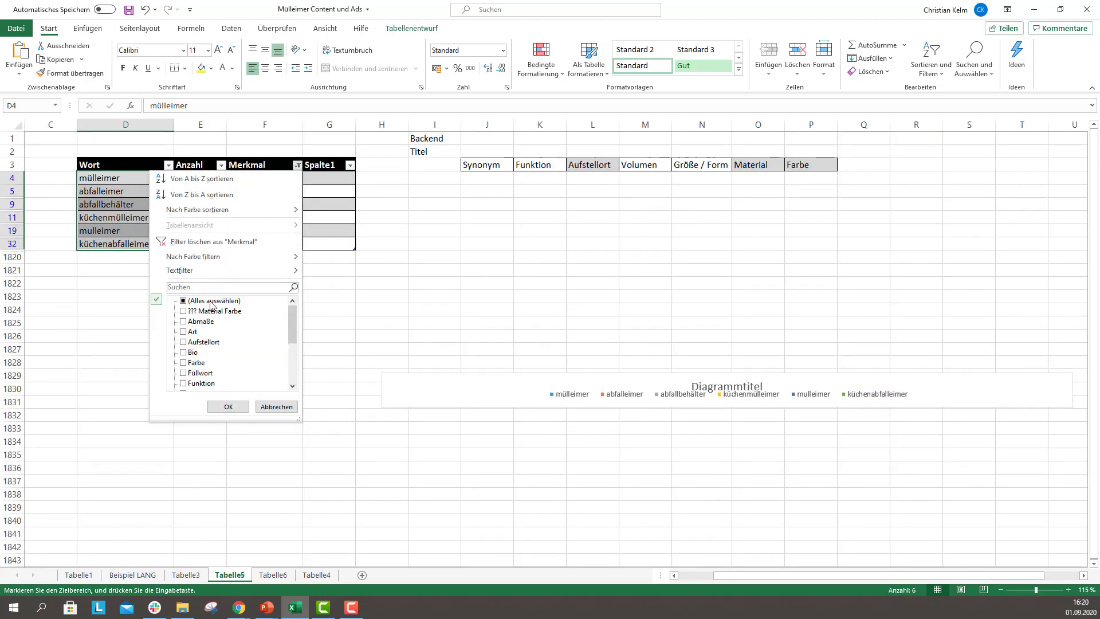
scroll(235, 330, "down", 2)
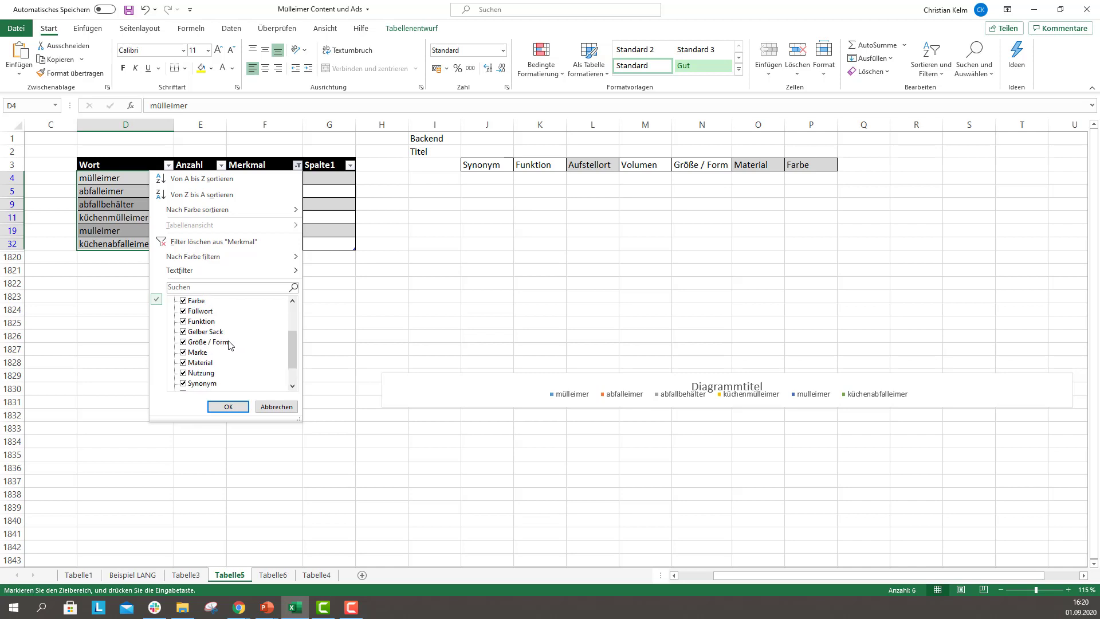
scroll(204, 323, "up", 2)
left_click(184, 300)
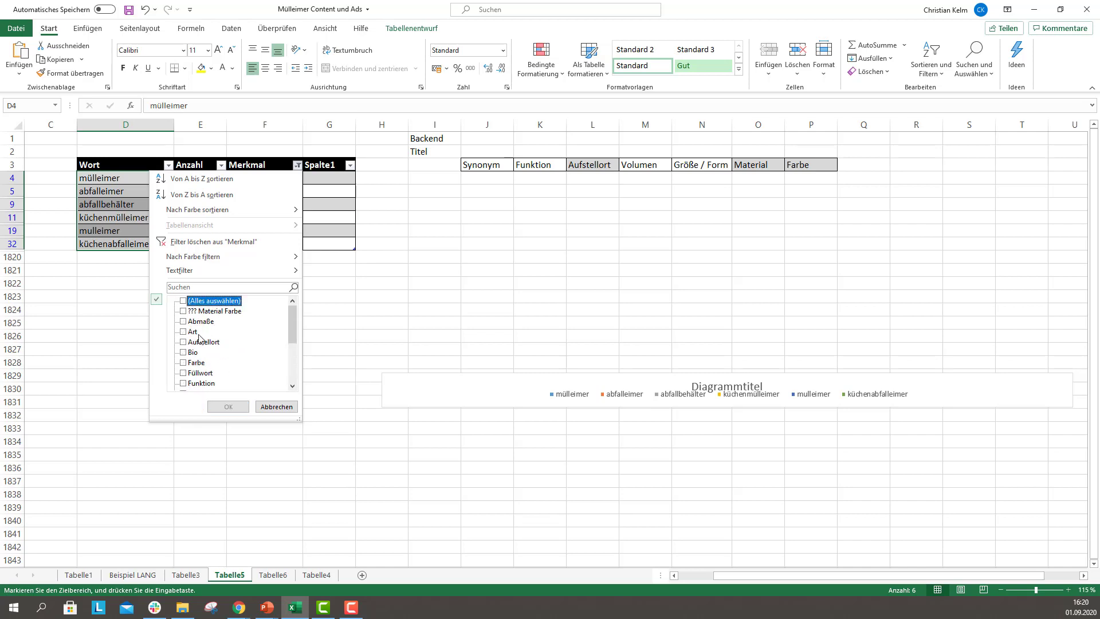
left_click(184, 383)
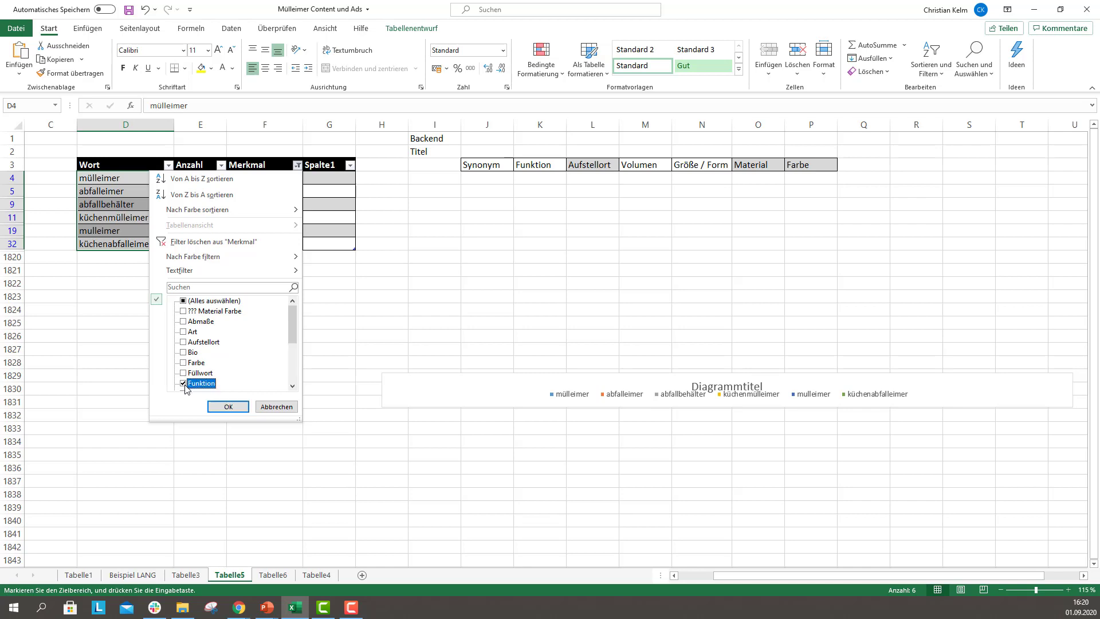
left_click(230, 406)
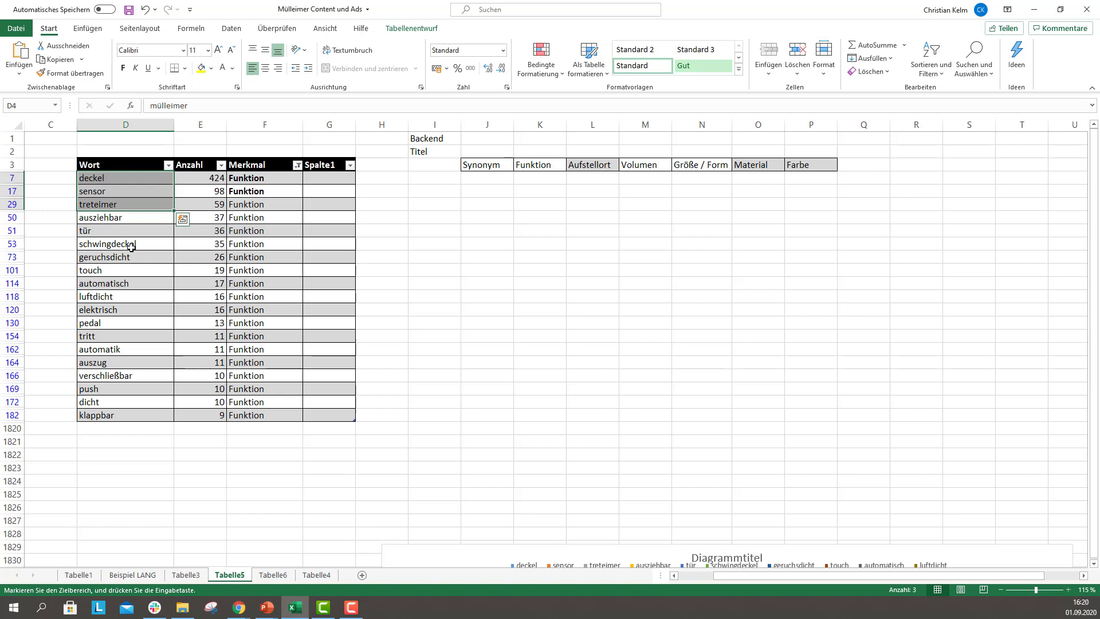
Review the filtered Funktion words from deckel to klappbar and compare them with the feature headings on Tabelle6
left_click(113, 177)
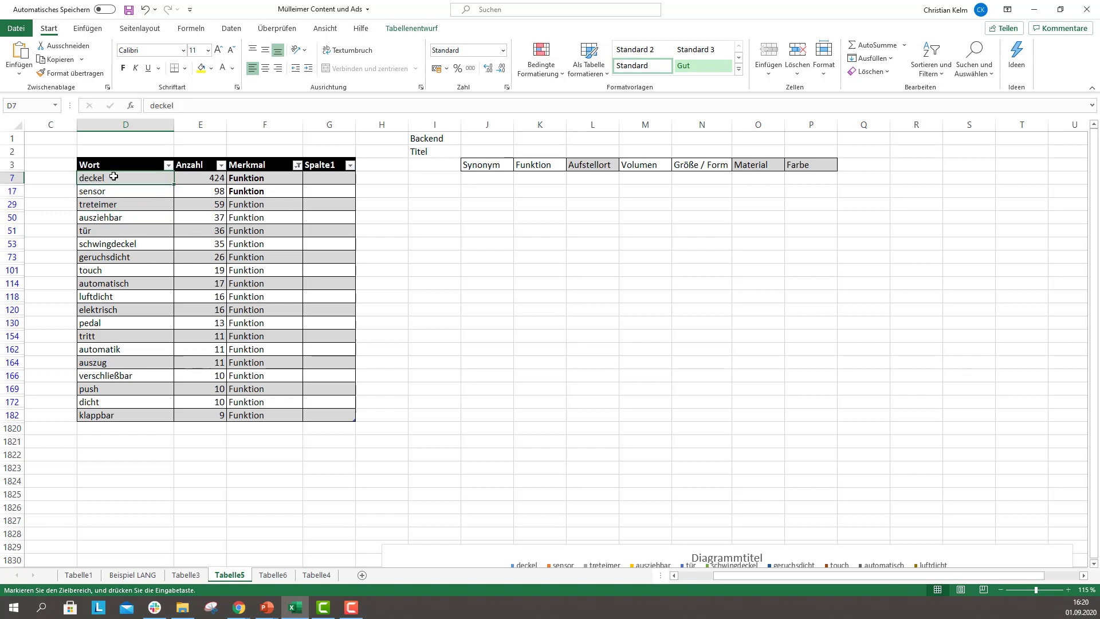
key("ctrl+c")
left_click(108, 414)
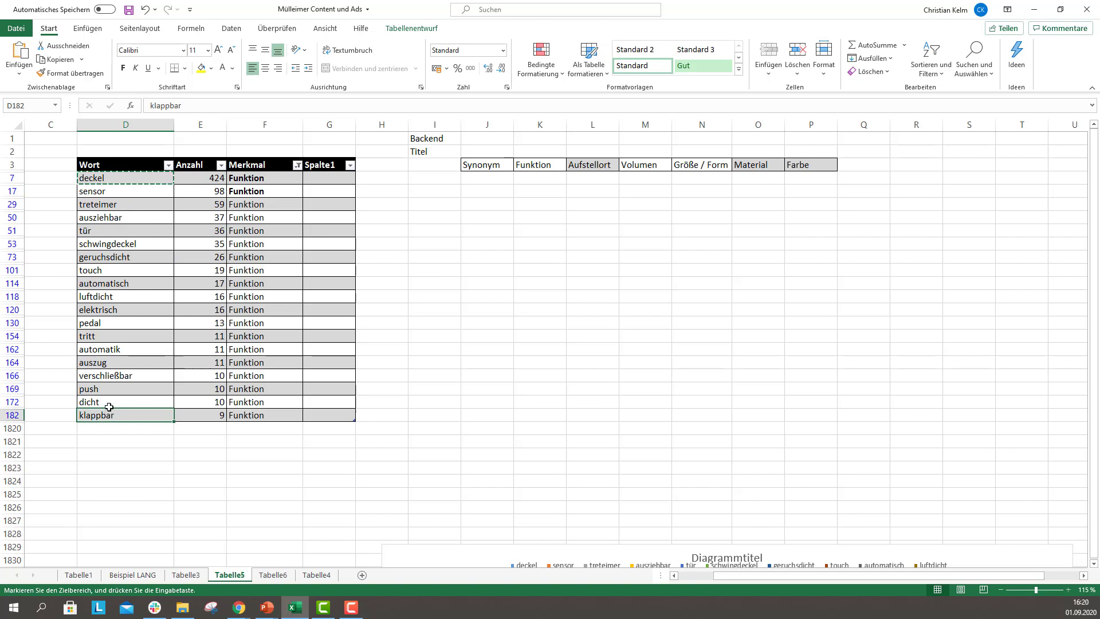
left_click_drag(123, 370, 124, 363)
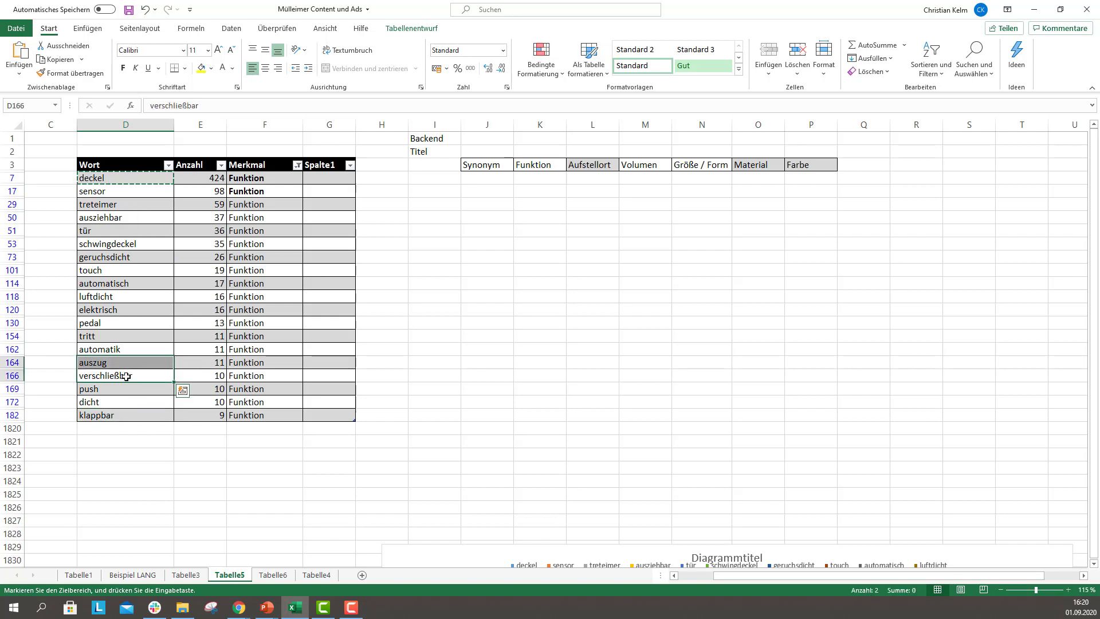
left_click(127, 373)
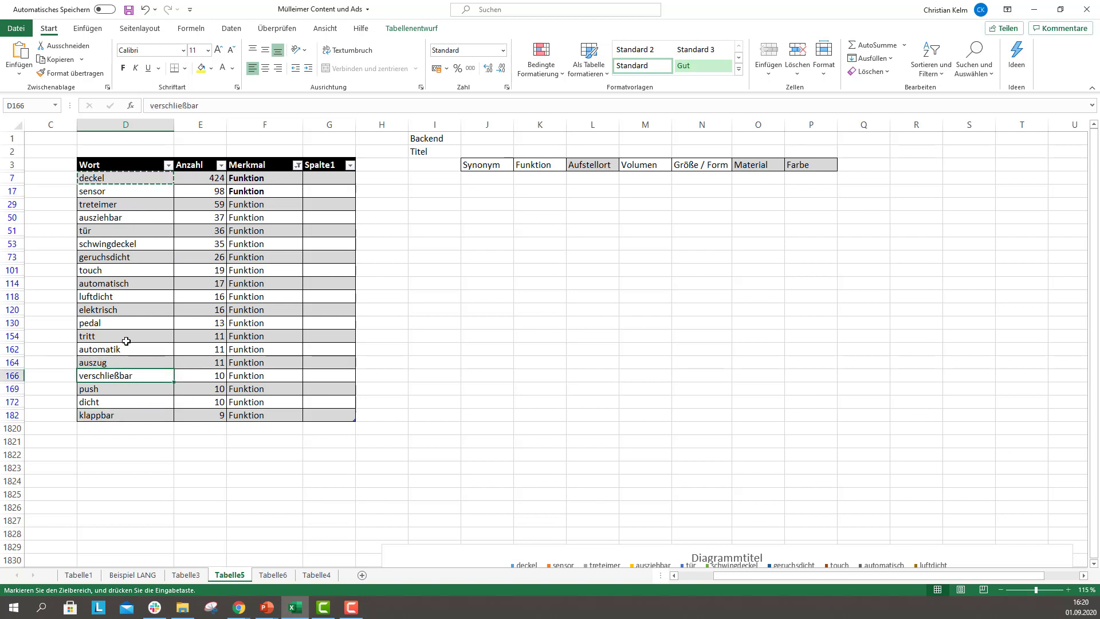
left_click(114, 202)
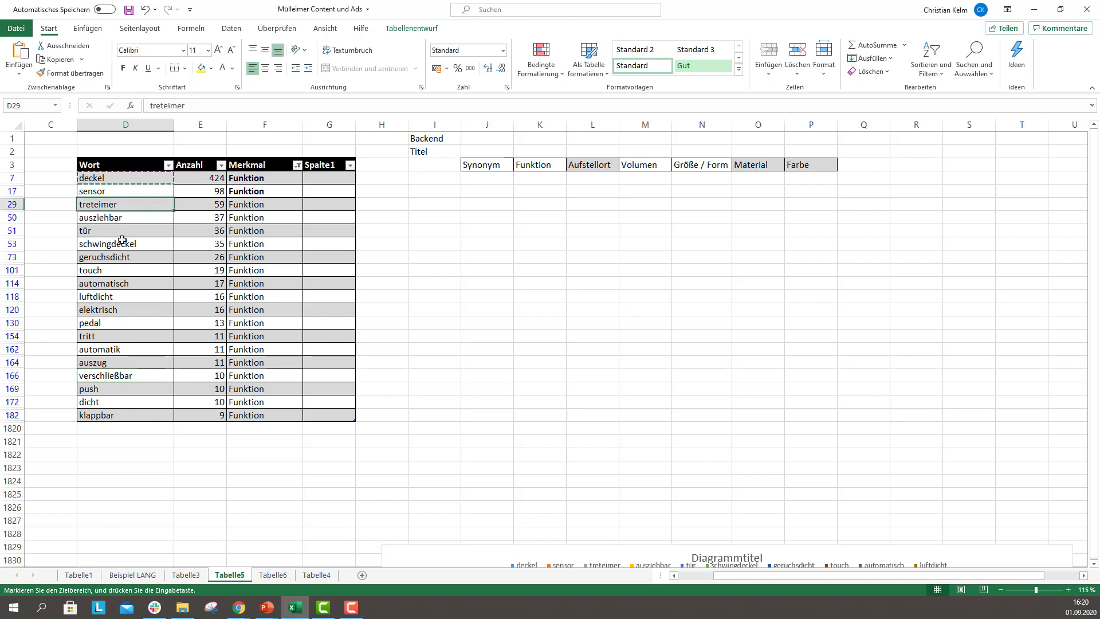
left_click(116, 321)
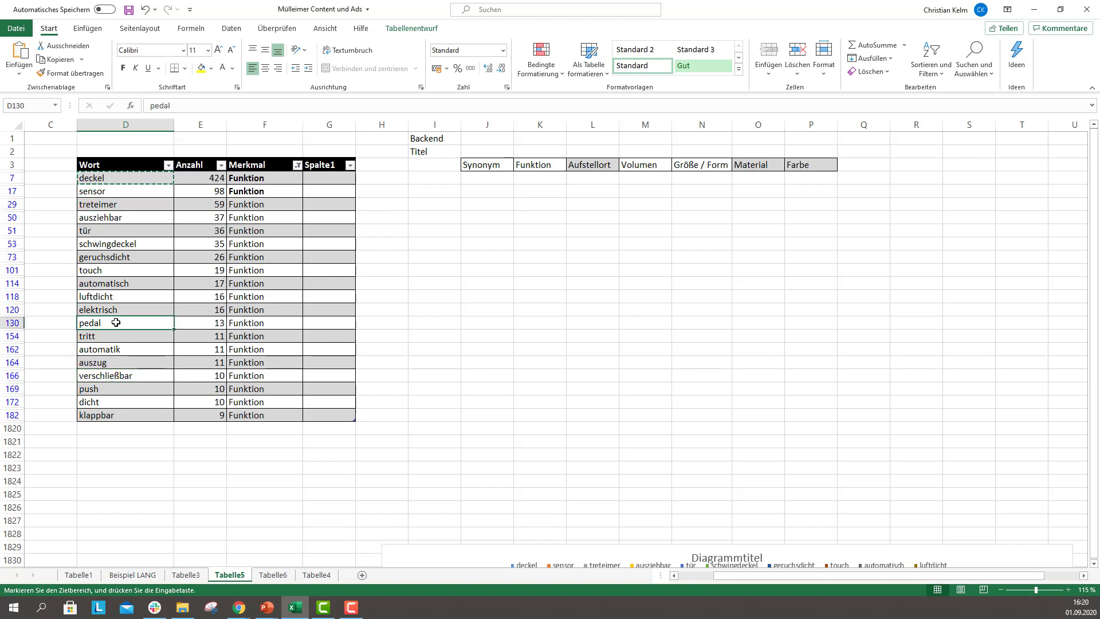
left_click(111, 338)
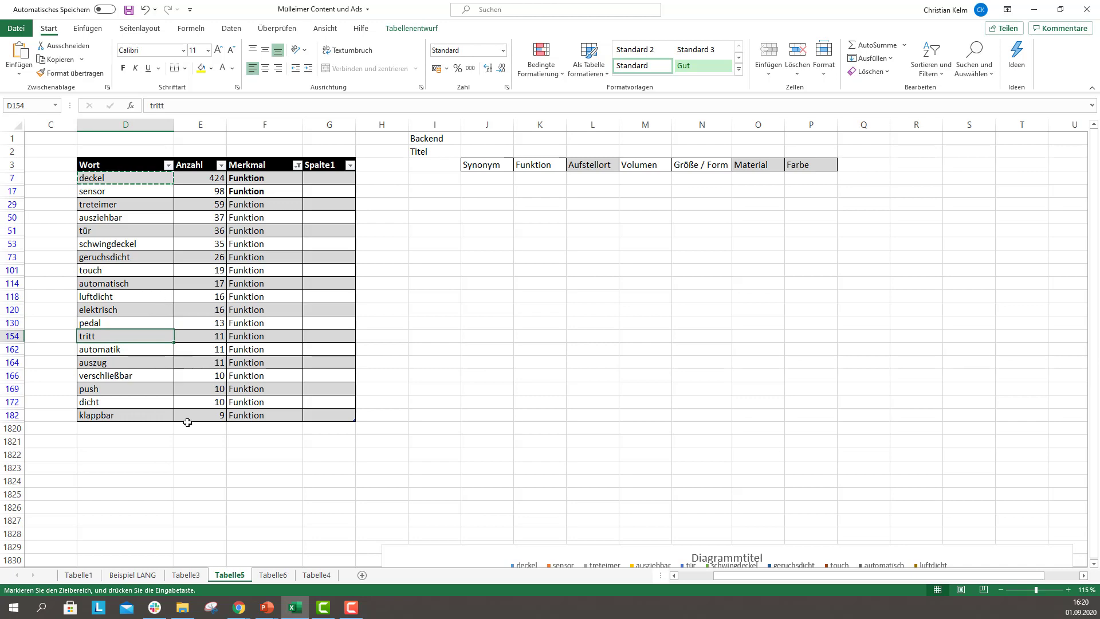
left_click(273, 574)
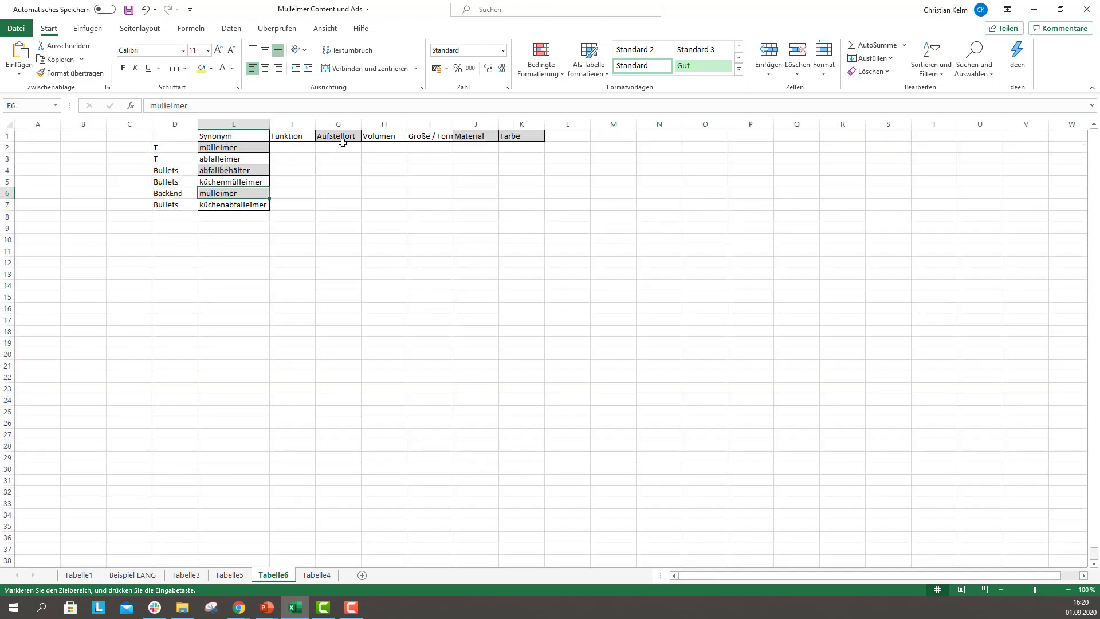
left_click(229, 574)
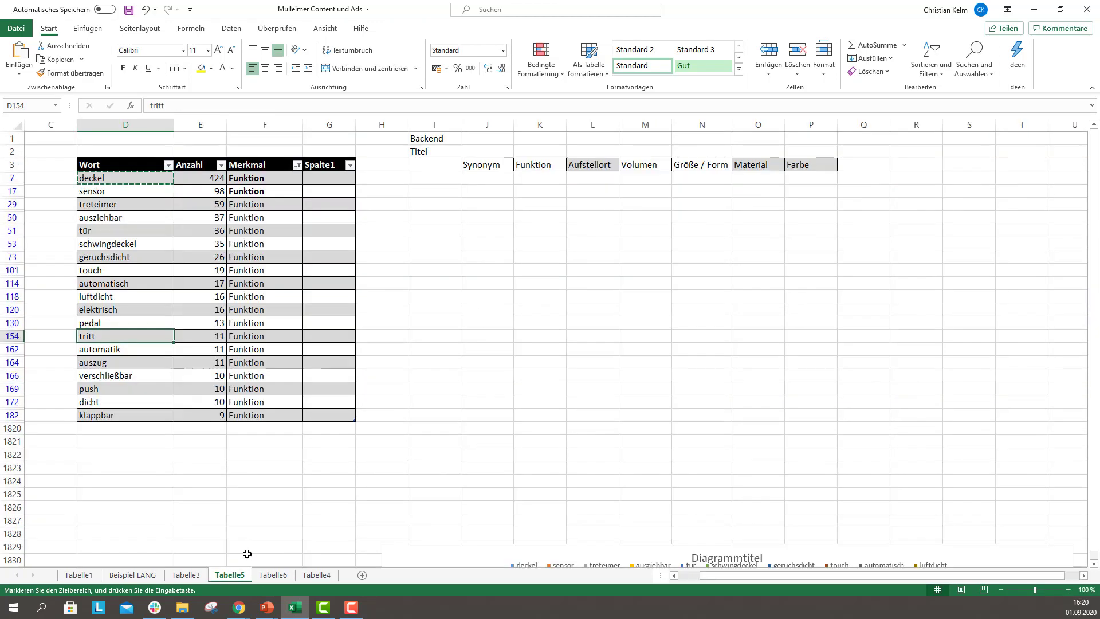
left_click(168, 166)
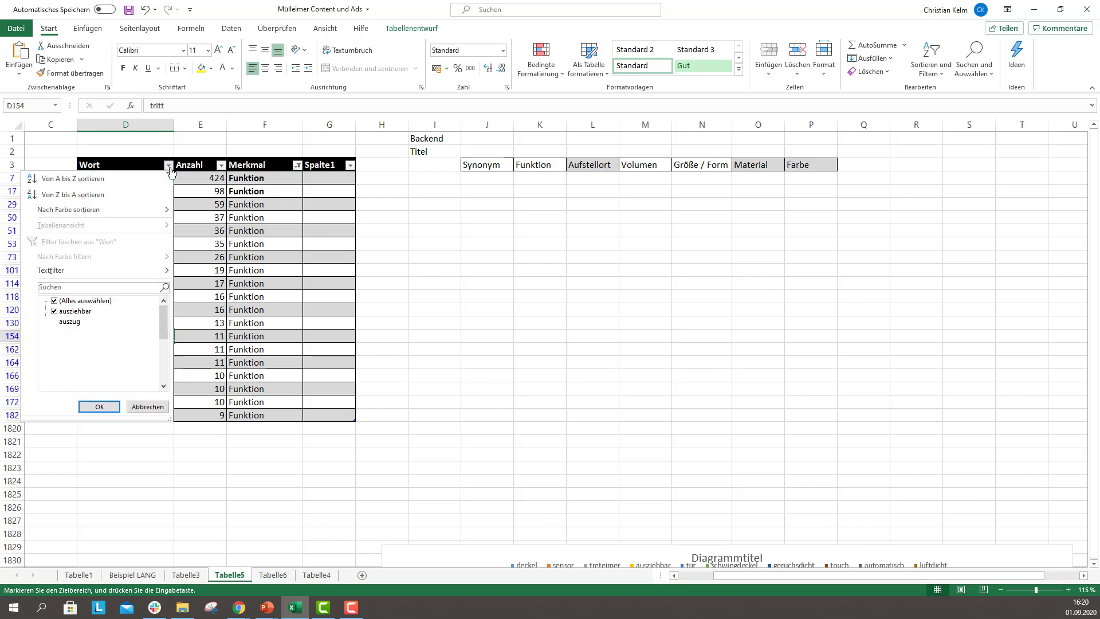
left_click(94, 305)
scroll(94, 342, "down", 1)
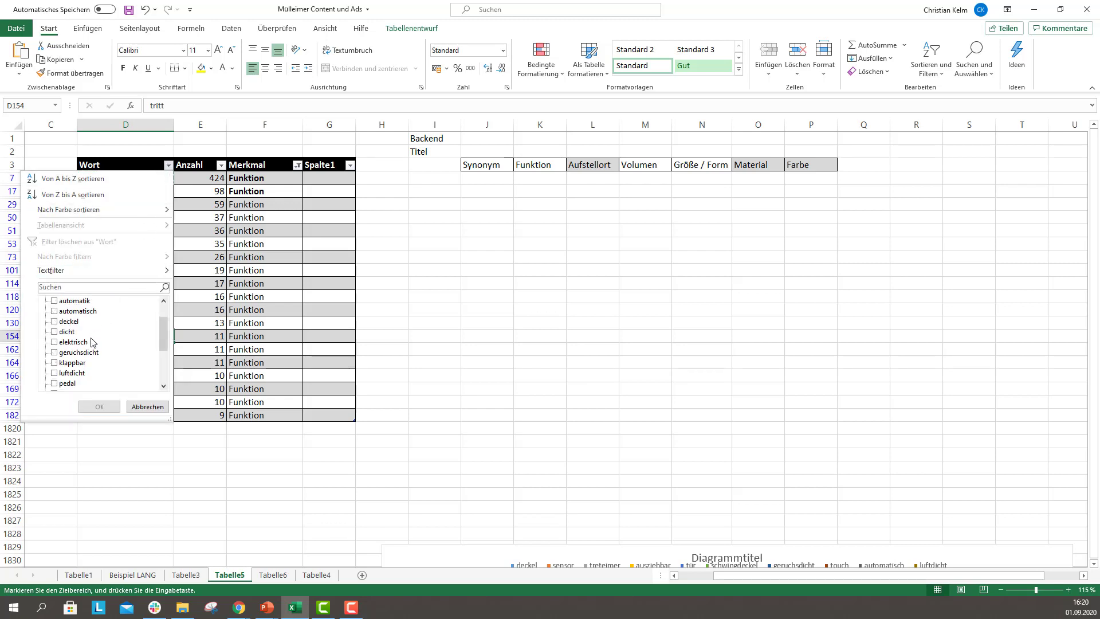
left_click(134, 405)
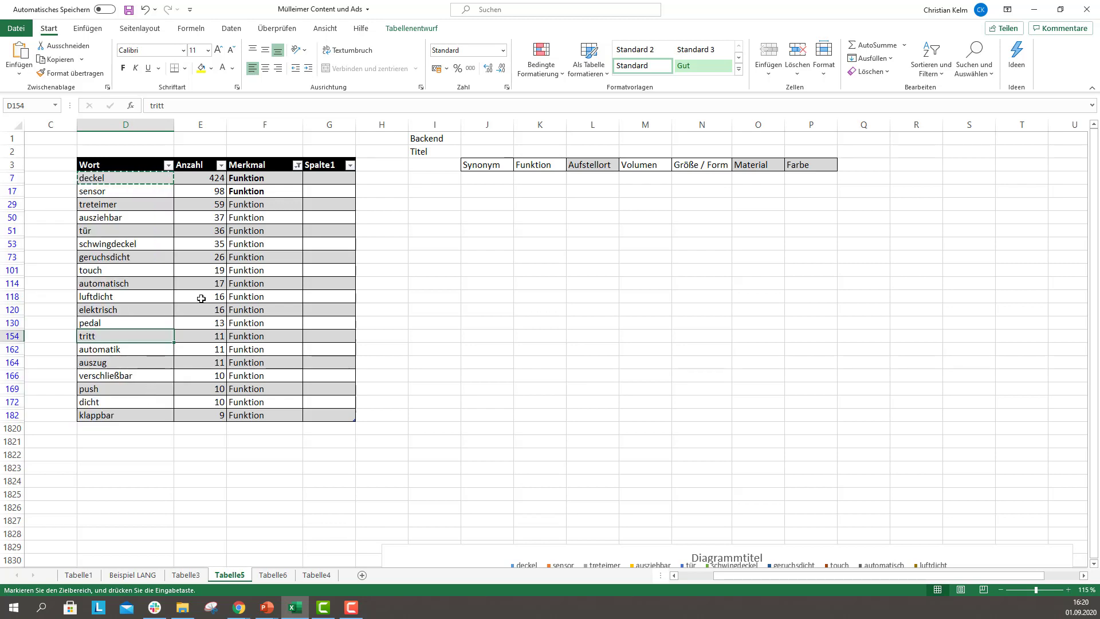
Filter the Merkmal column to "Farbe" only and review the colour words from weiß to weiss
left_click(297, 166)
left_click(210, 302)
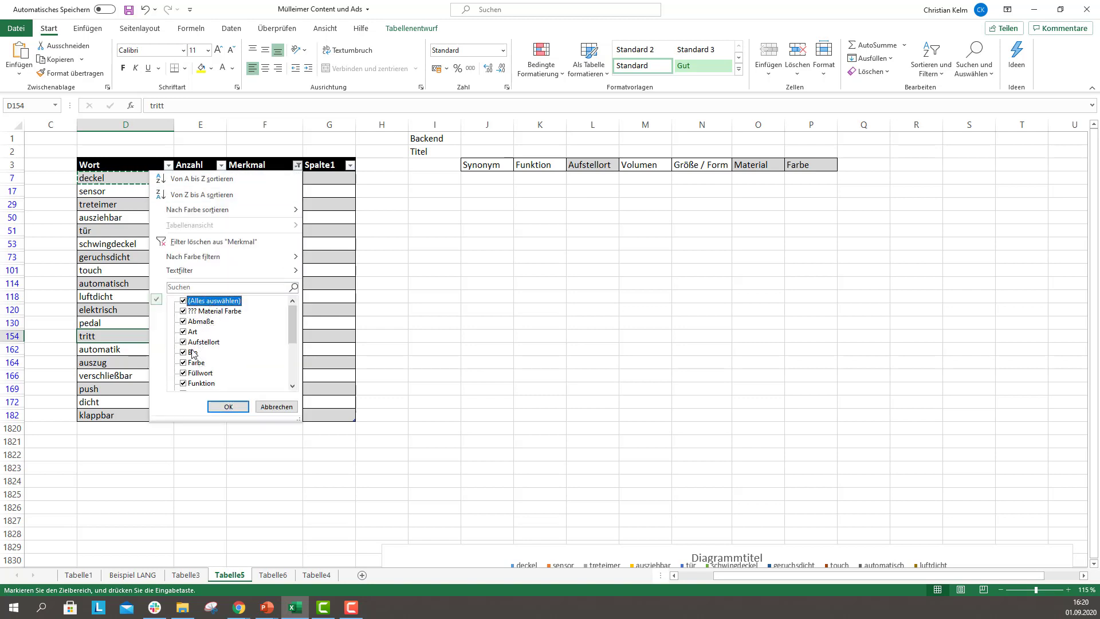
left_click(183, 301)
left_click(183, 363)
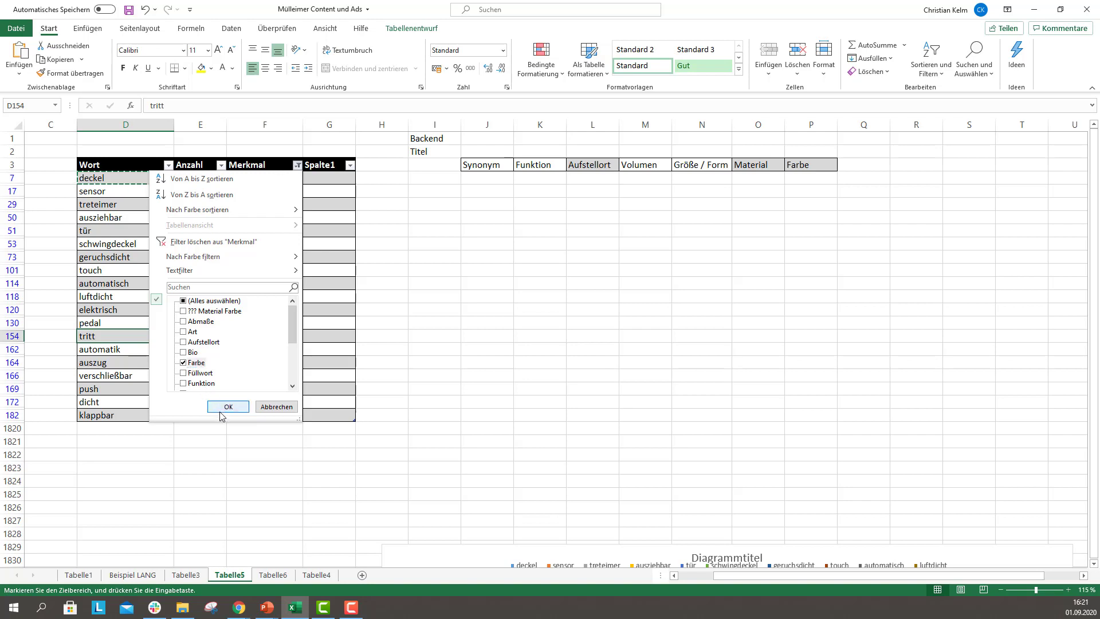
left_click(228, 406)
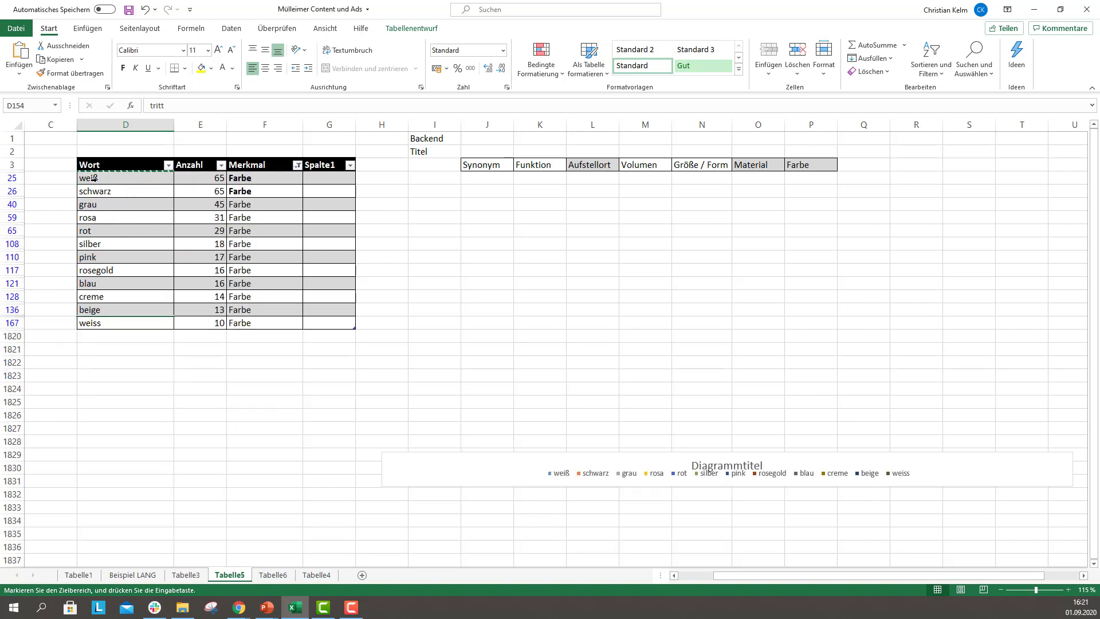
left_click(93, 178)
key("ctrl+v")
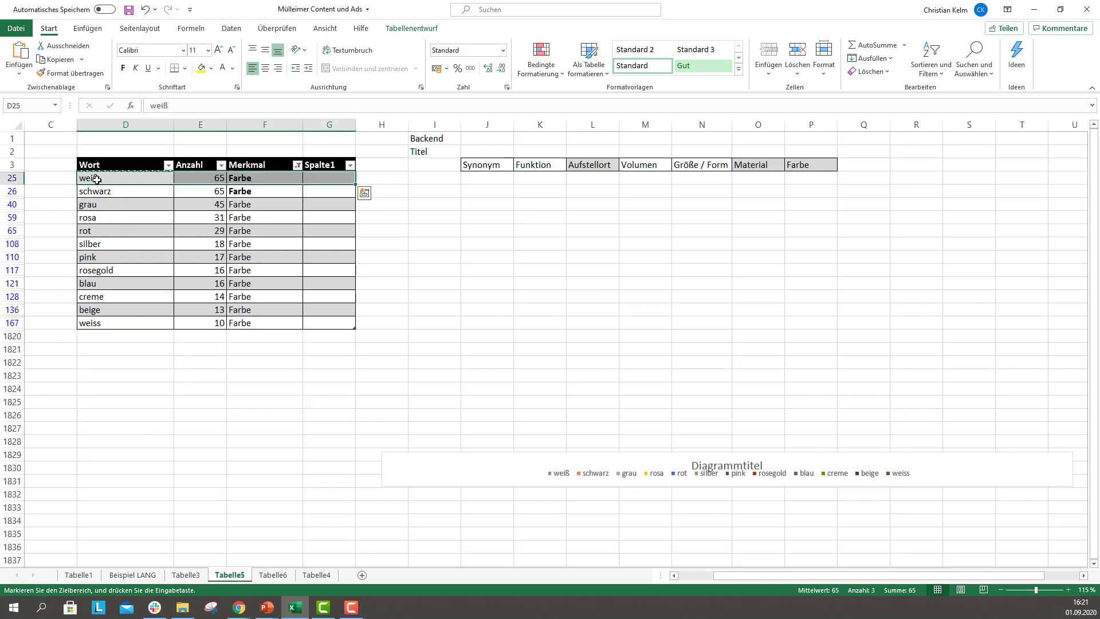
left_click(110, 322)
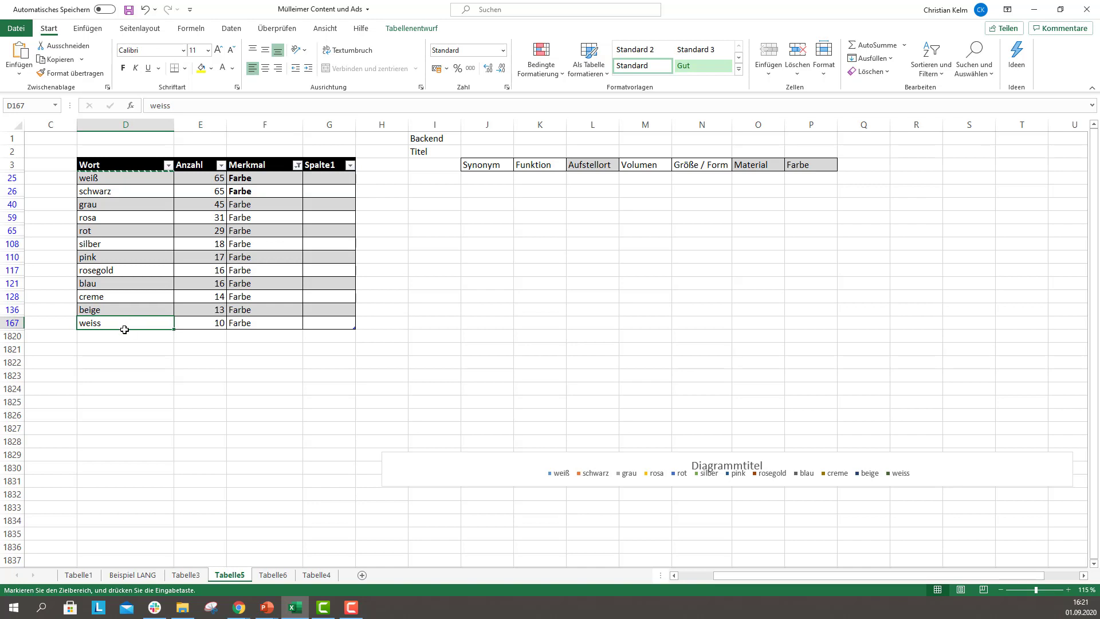
Filter the Merkmal column to "Aufstellort" only and review the location words from küche to toilette
left_click(298, 165)
left_click(207, 301)
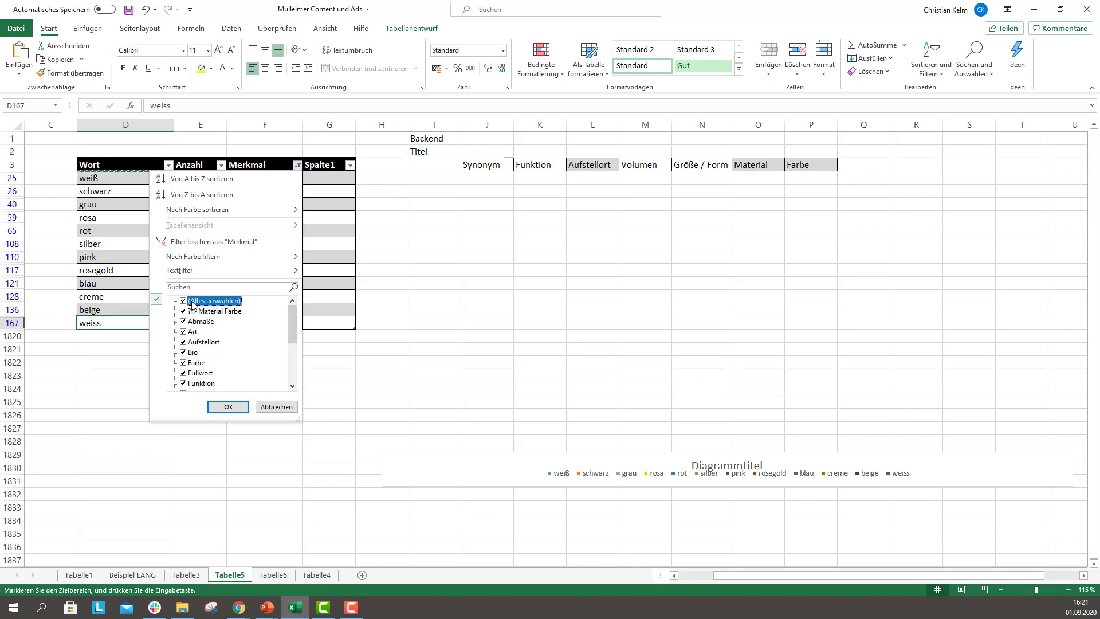
left_click(193, 305)
left_click(190, 342)
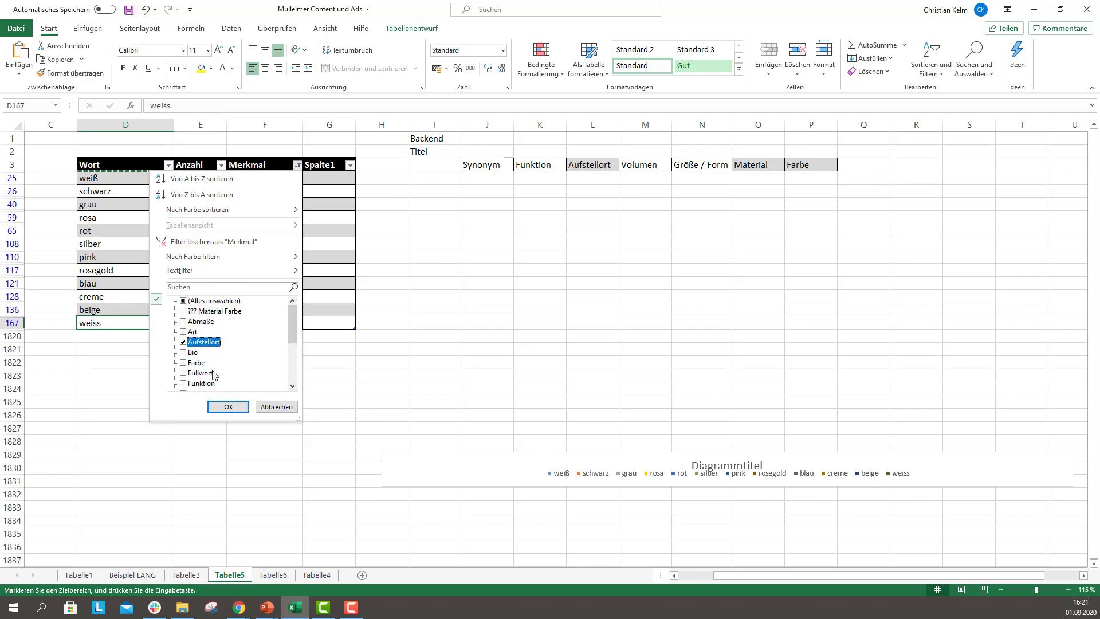
left_click(228, 406)
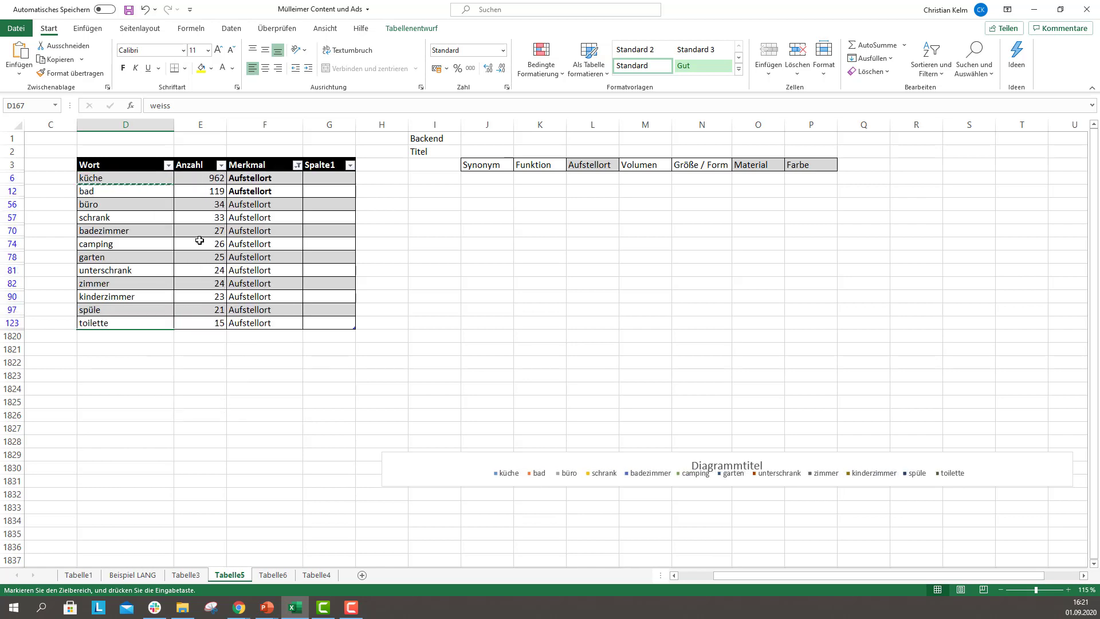
left_click(100, 193)
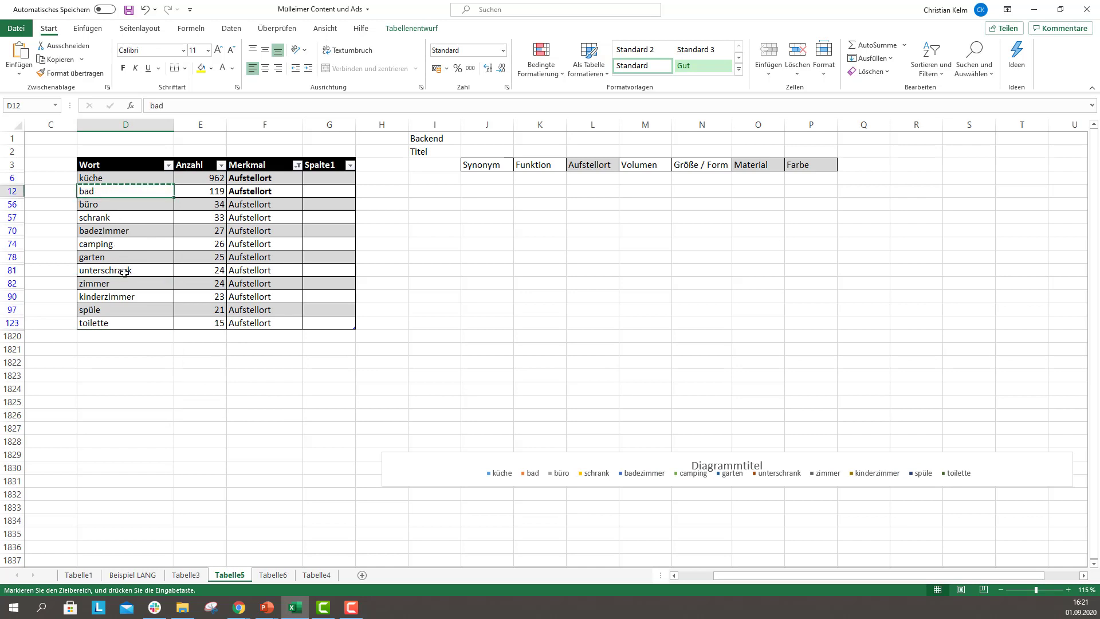
left_click(109, 323)
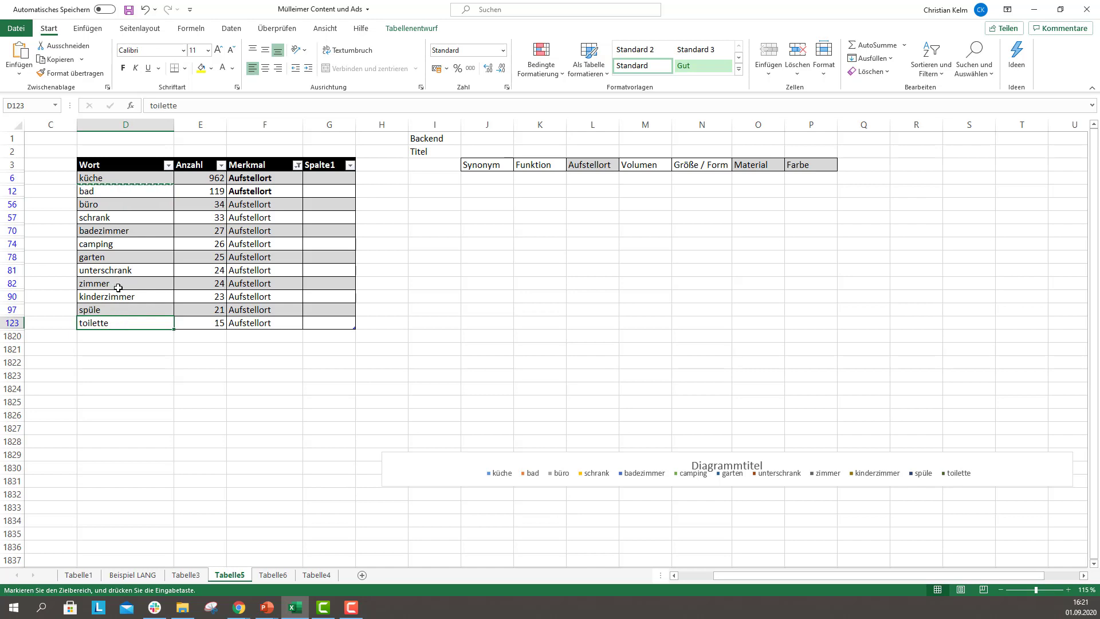
left_click(112, 309)
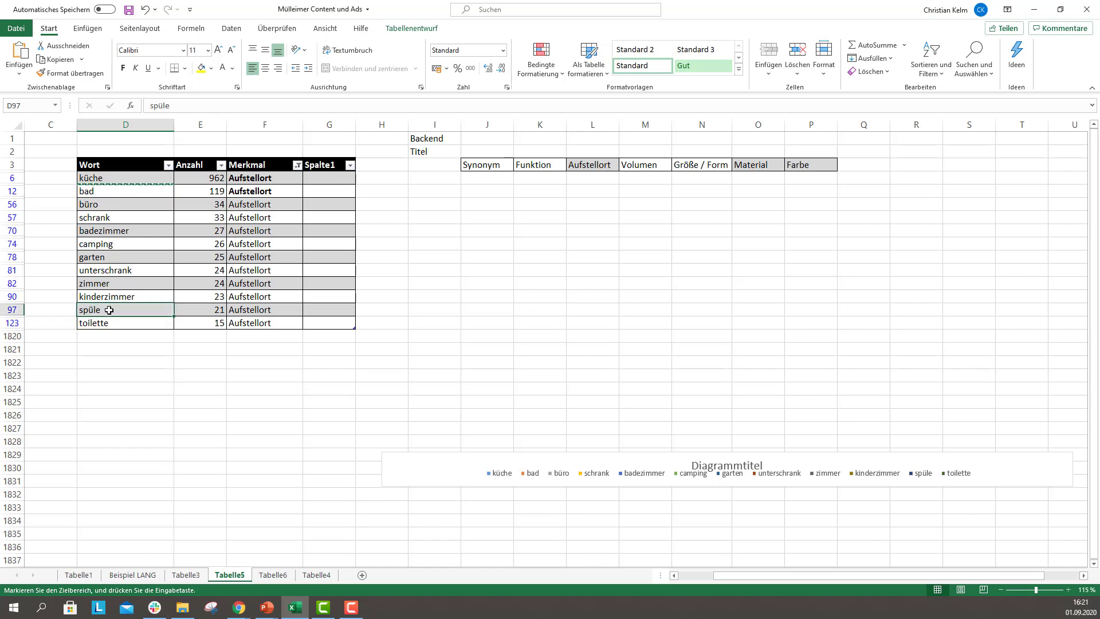
left_click(107, 191)
left_click(119, 232)
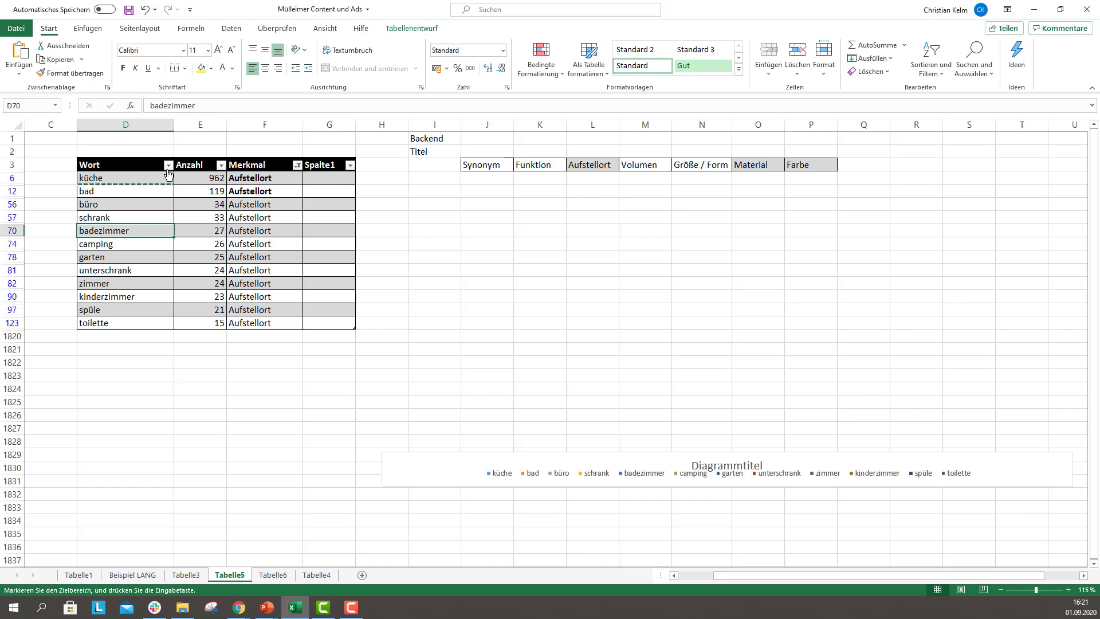
Filter the Merkmal column to "Größe / Form" only and review its words, including groß, gross, xxl, höhe, breite and breit
left_click(297, 165)
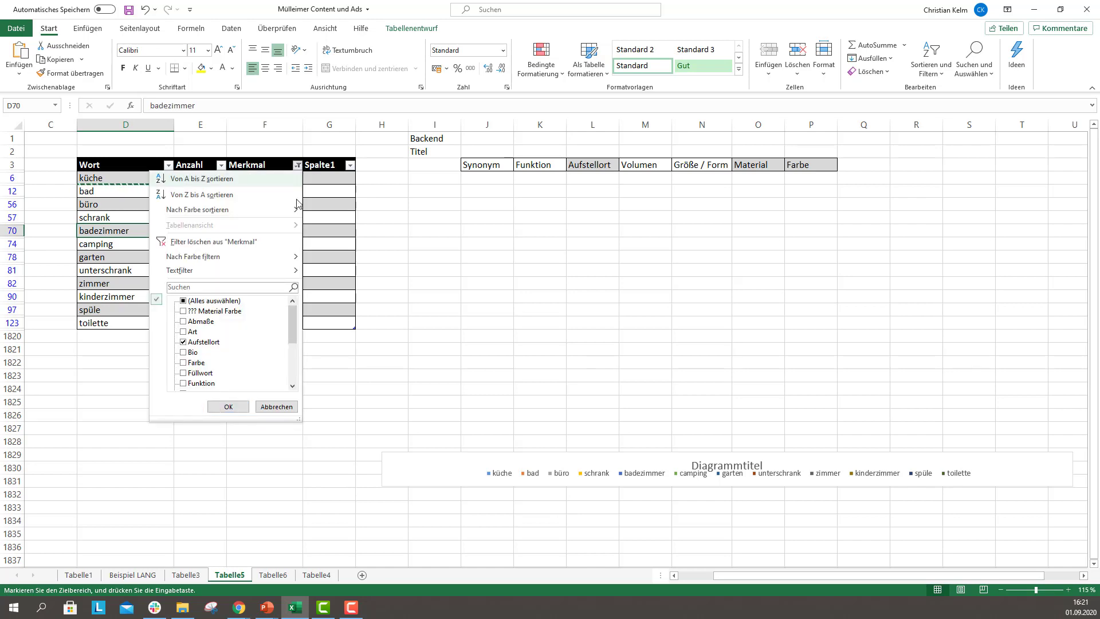
left_click(204, 342)
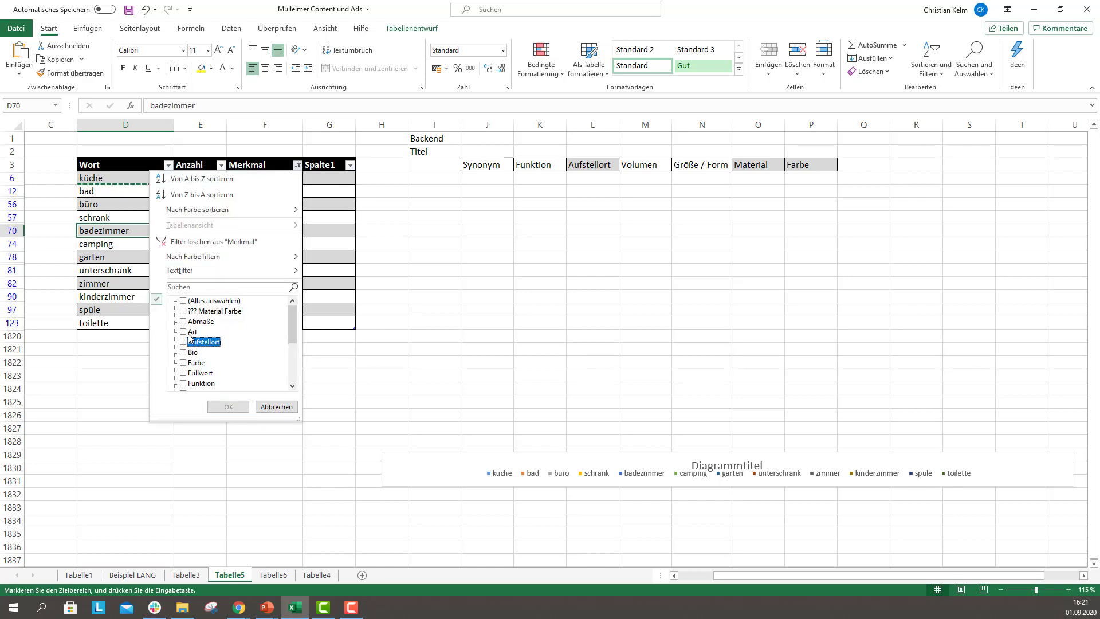
scroll(186, 340, "down", 1)
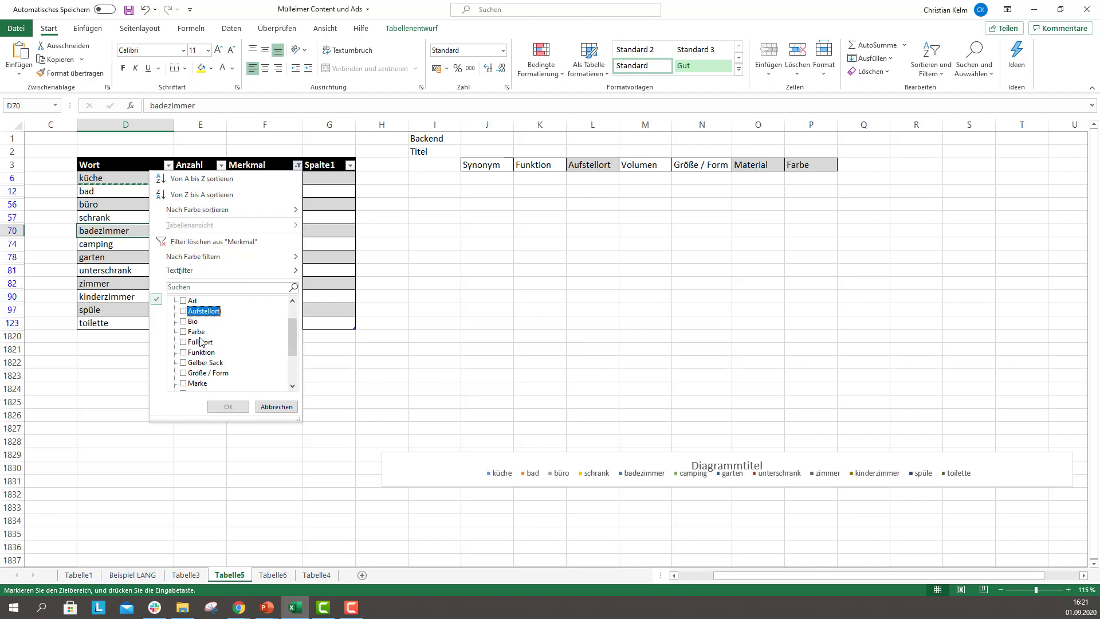
left_click(184, 372)
left_click(226, 407)
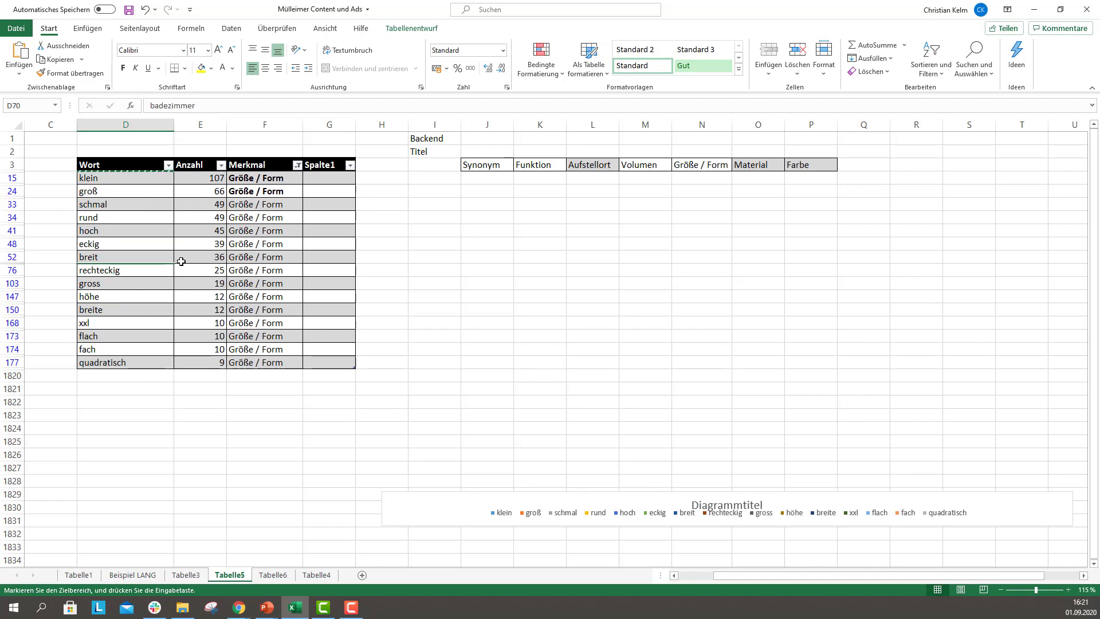
left_click(128, 190)
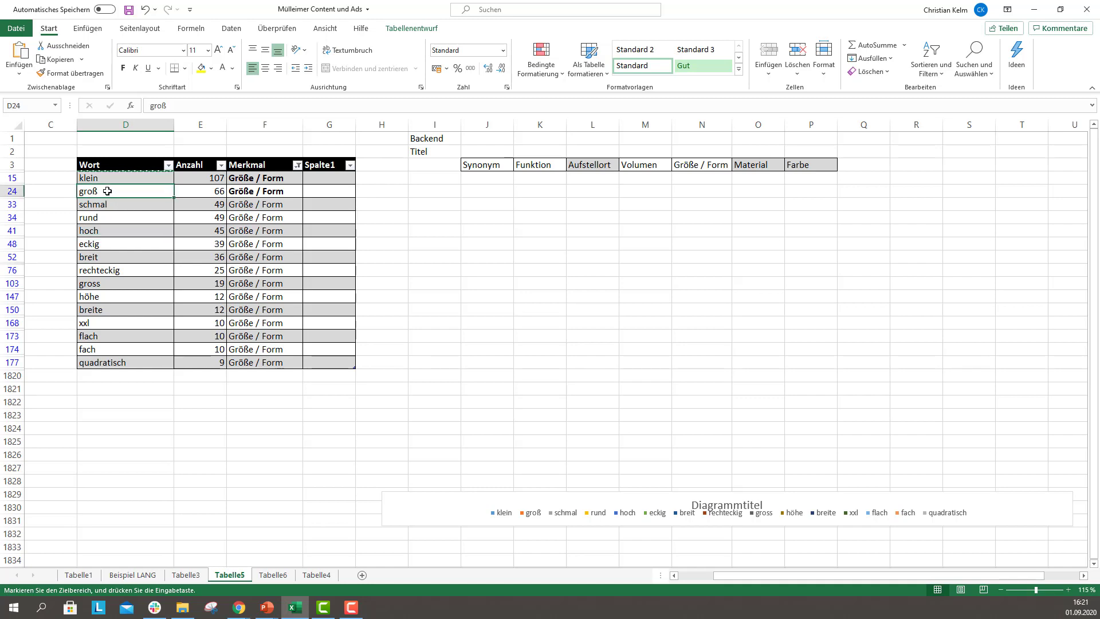
left_click(112, 284)
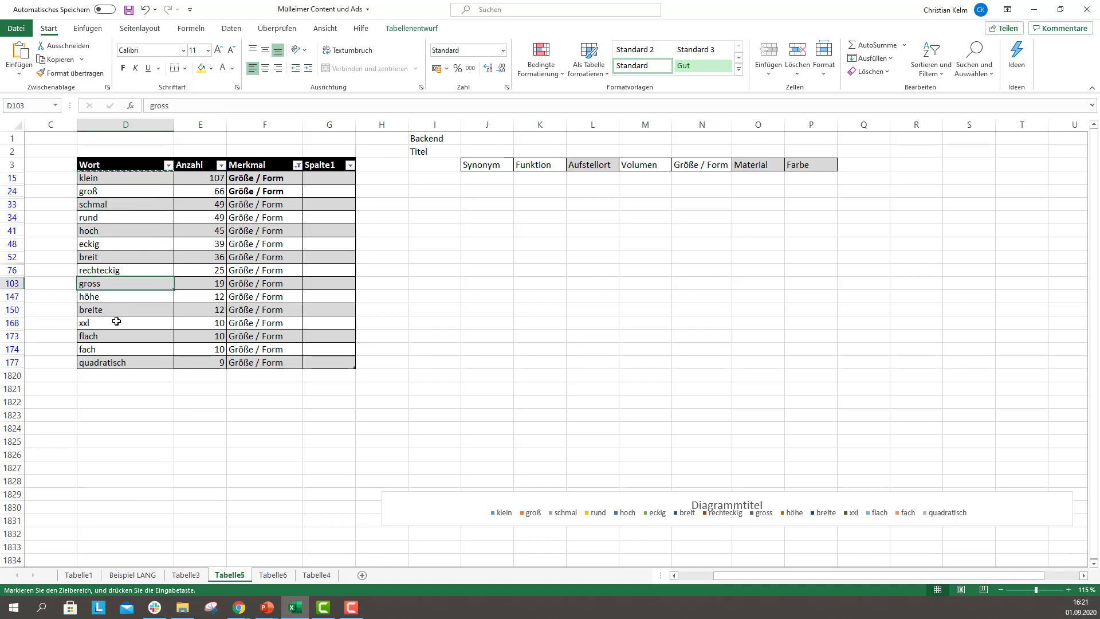
left_click(112, 322)
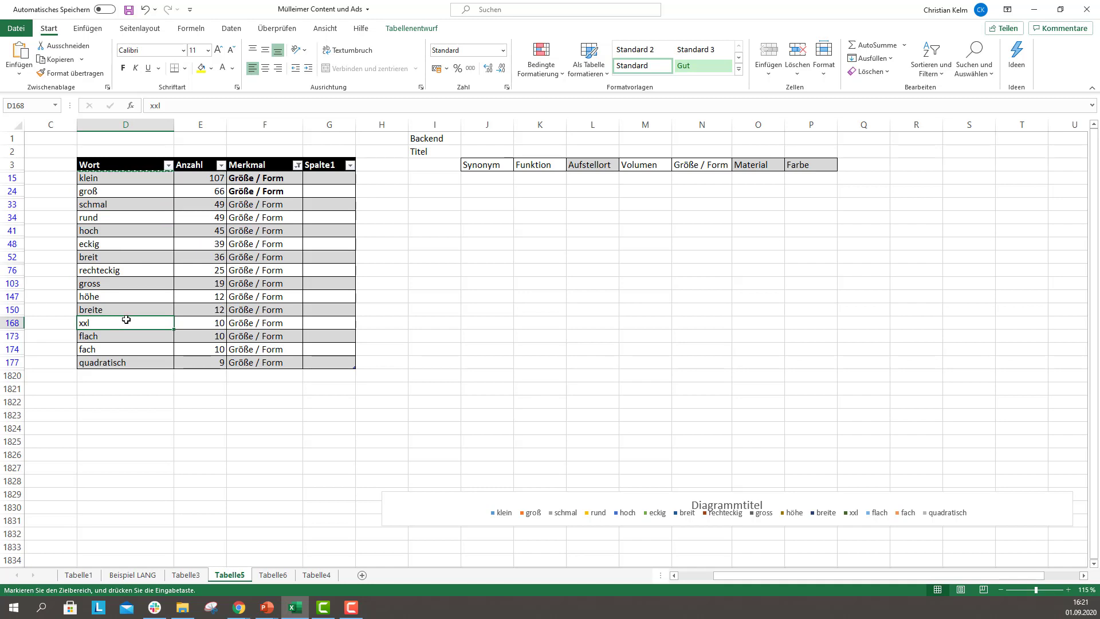
left_click(103, 311)
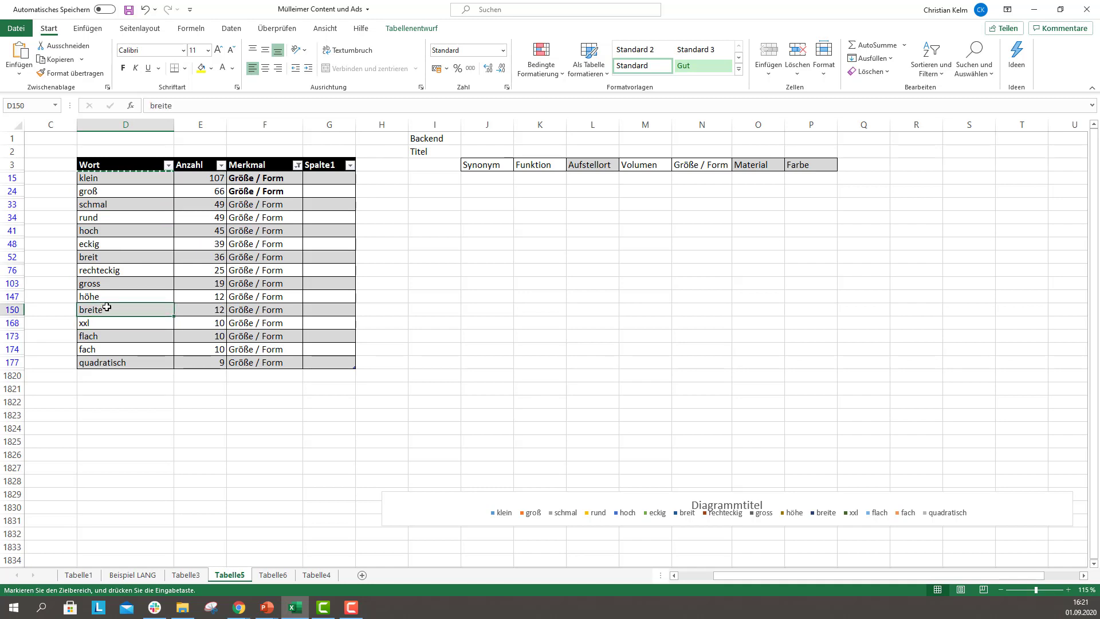
left_click_drag(104, 296, 106, 310)
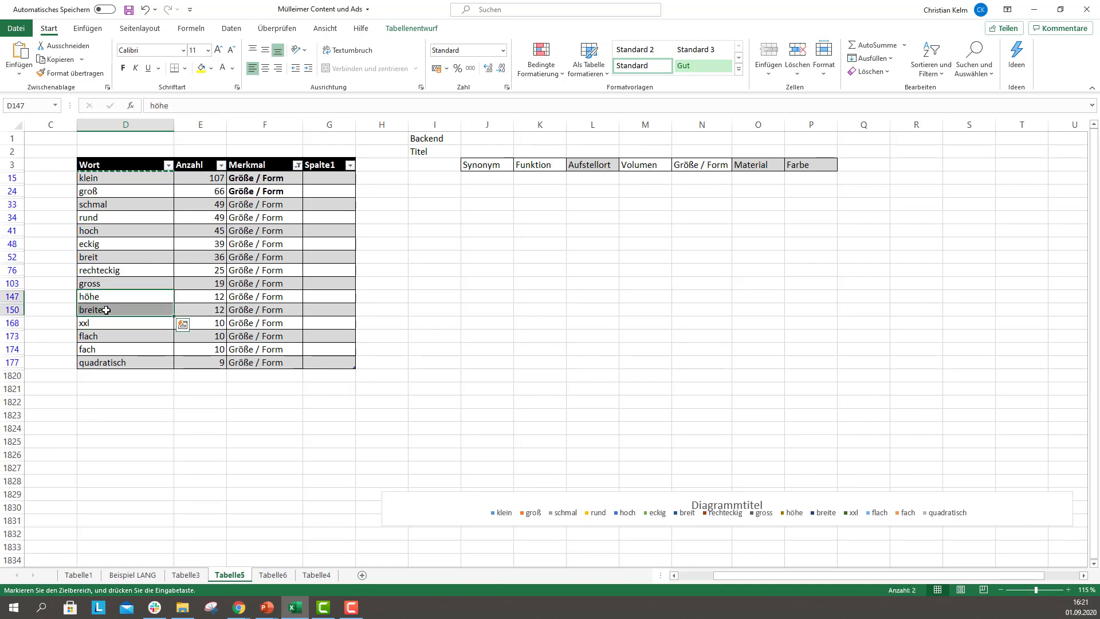
left_click(108, 257)
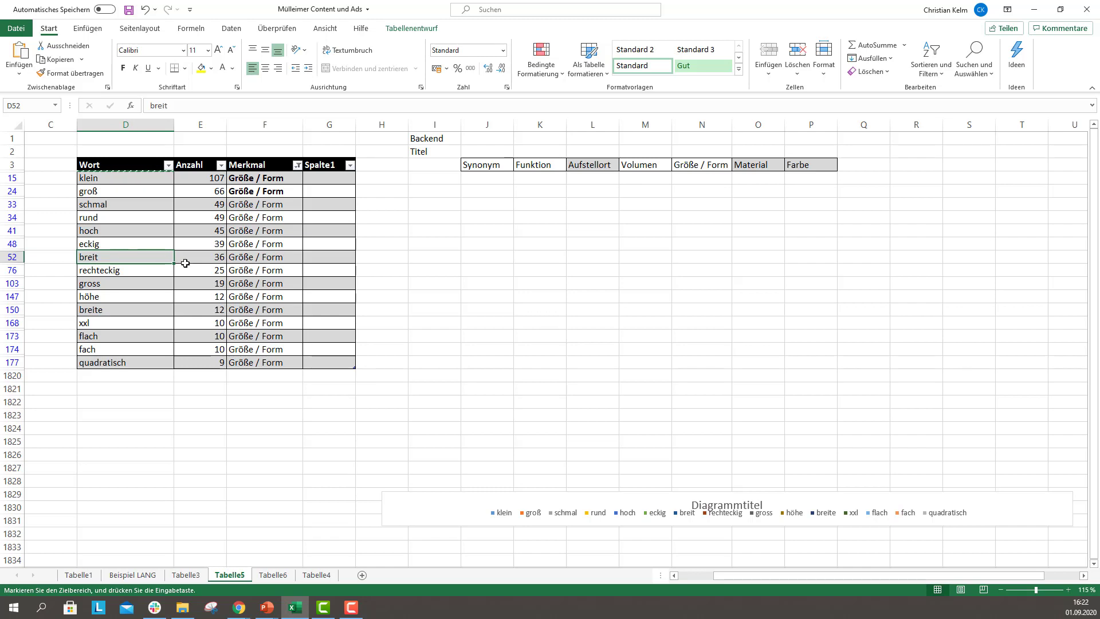
left_click(583, 501)
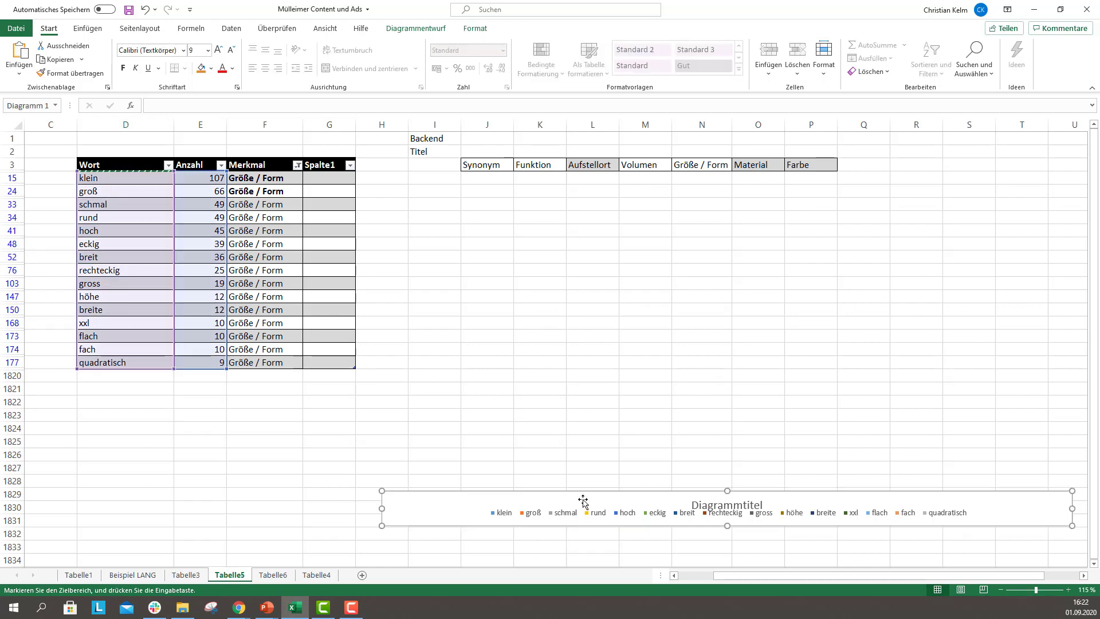
Show all Merkmal values again and select the feature headings from Synonym to Farbe in J3:P3
left_click(298, 165)
left_click(211, 301)
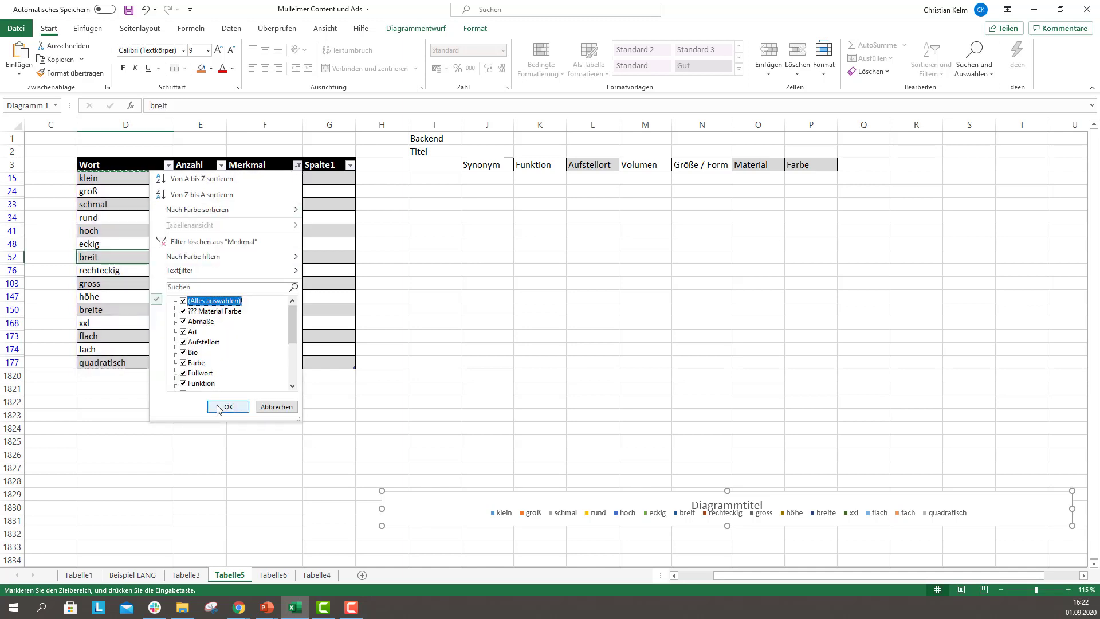
left_click(228, 406)
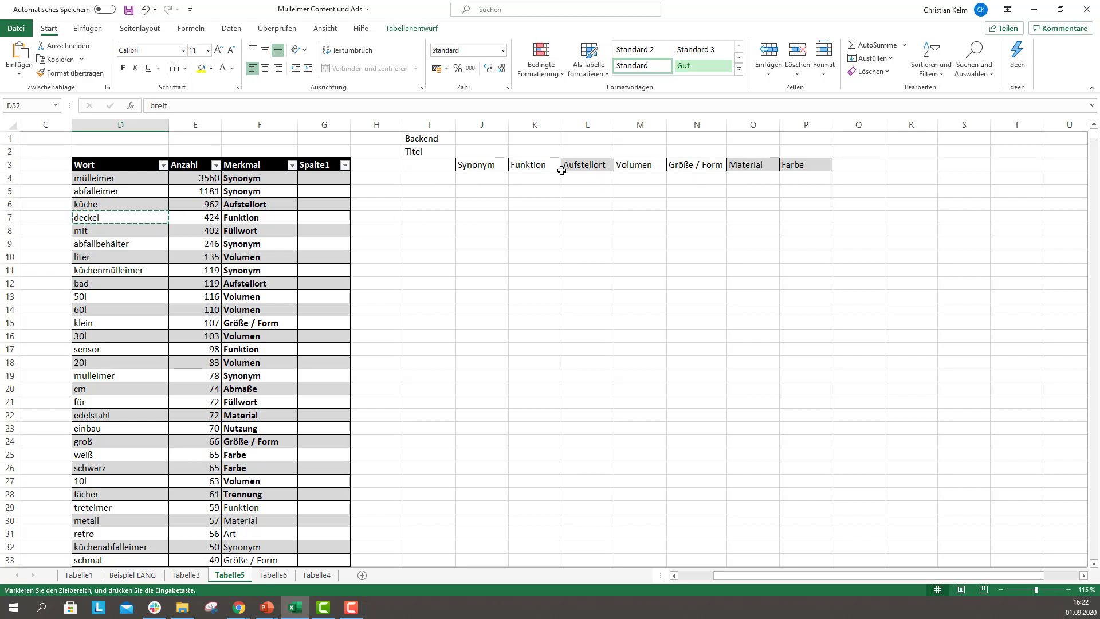
left_click_drag(487, 124, 814, 127)
left_click(517, 166)
left_click_drag(487, 164, 804, 165)
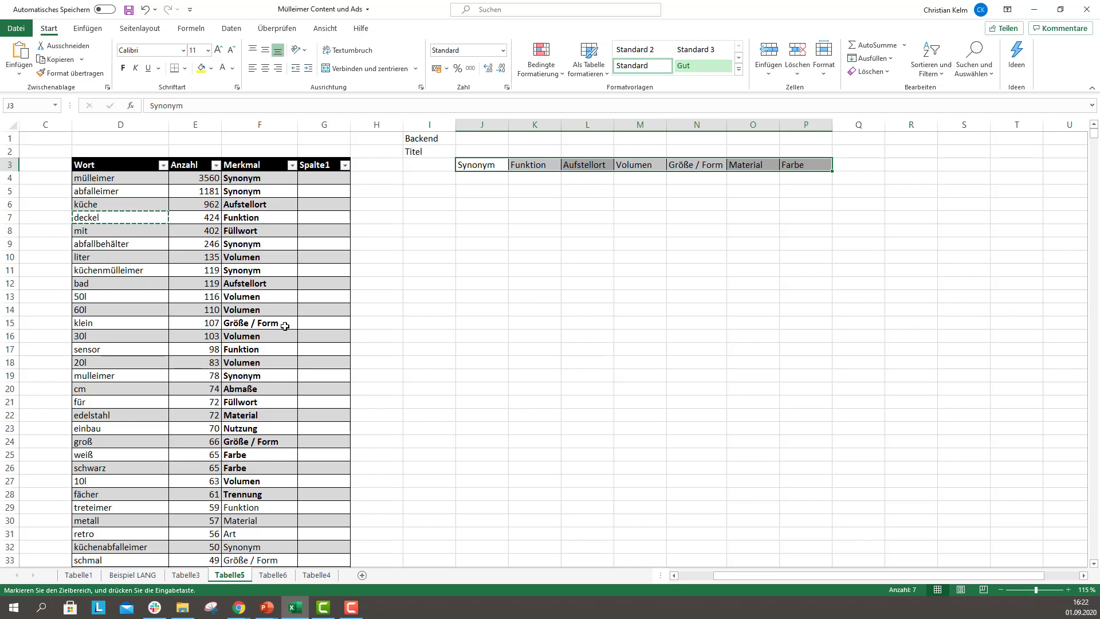
Filter the Merkmal column to "Volumen" only
left_click(292, 165)
left_click(209, 300)
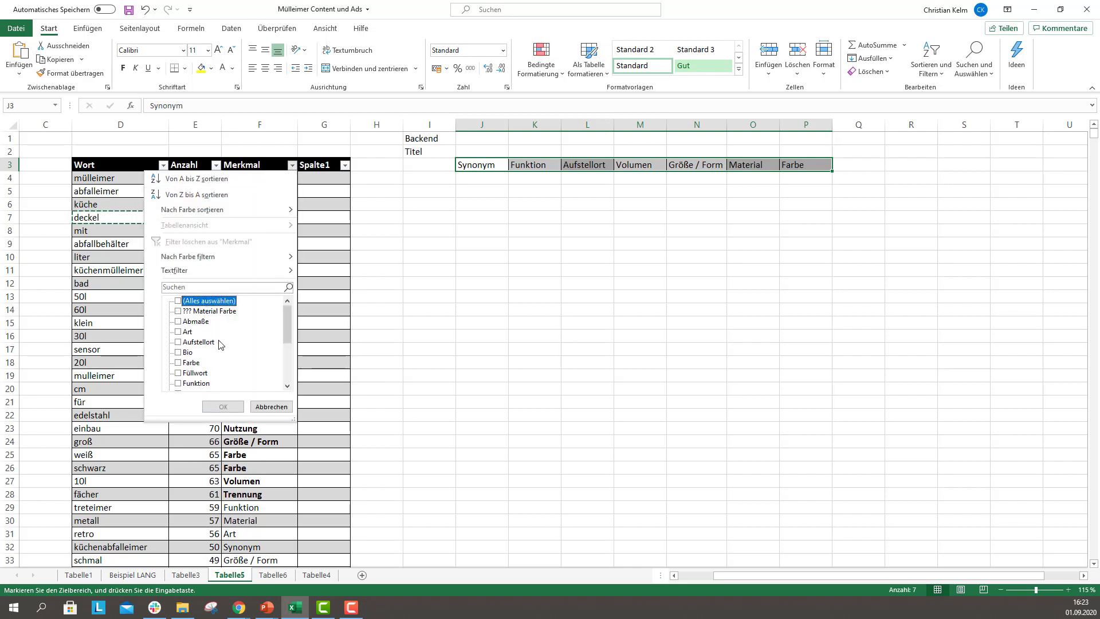
scroll(218, 347, "down", 2)
scroll(212, 361, "down", 1)
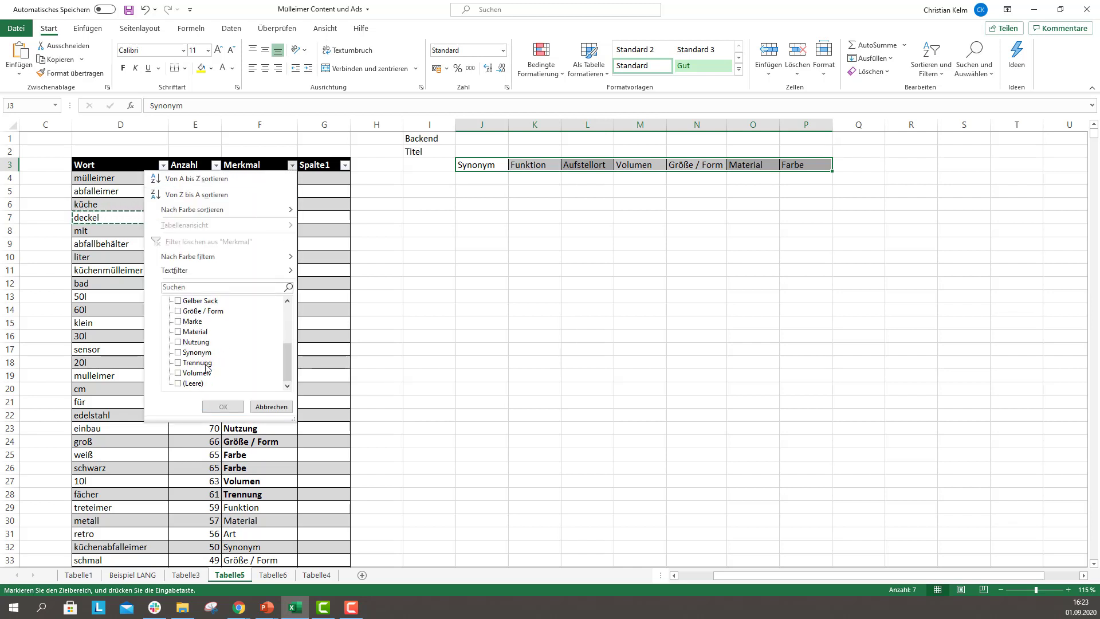
left_click(193, 373)
left_click(218, 406)
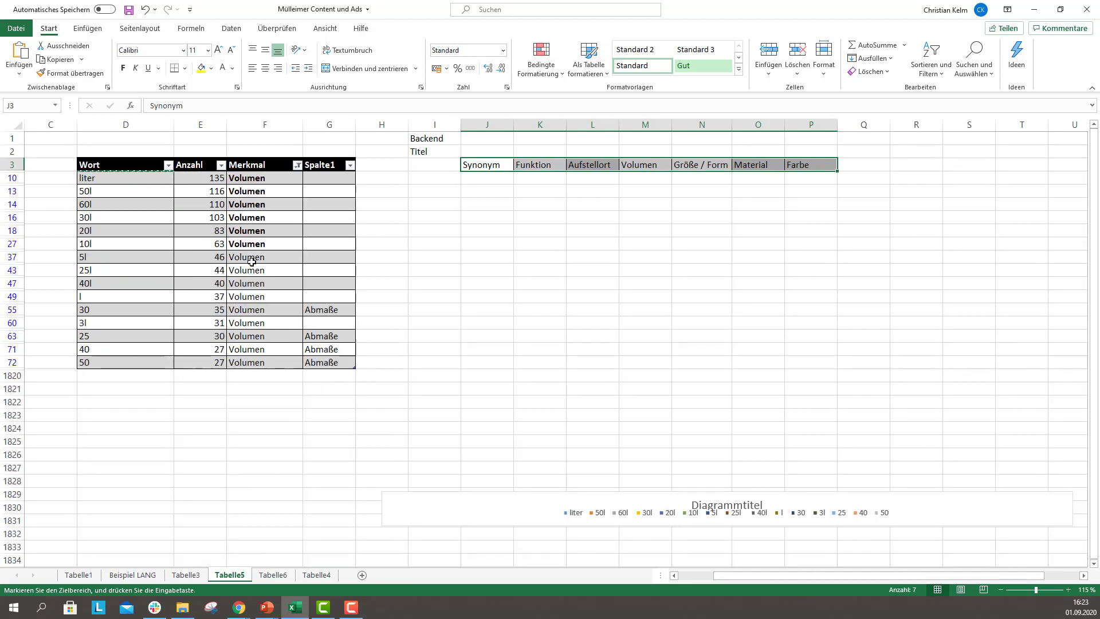
Review the filtered volume words from liter to 50 and the Abmaße entries in Spalte1 beside the plain numbers
left_click(108, 177)
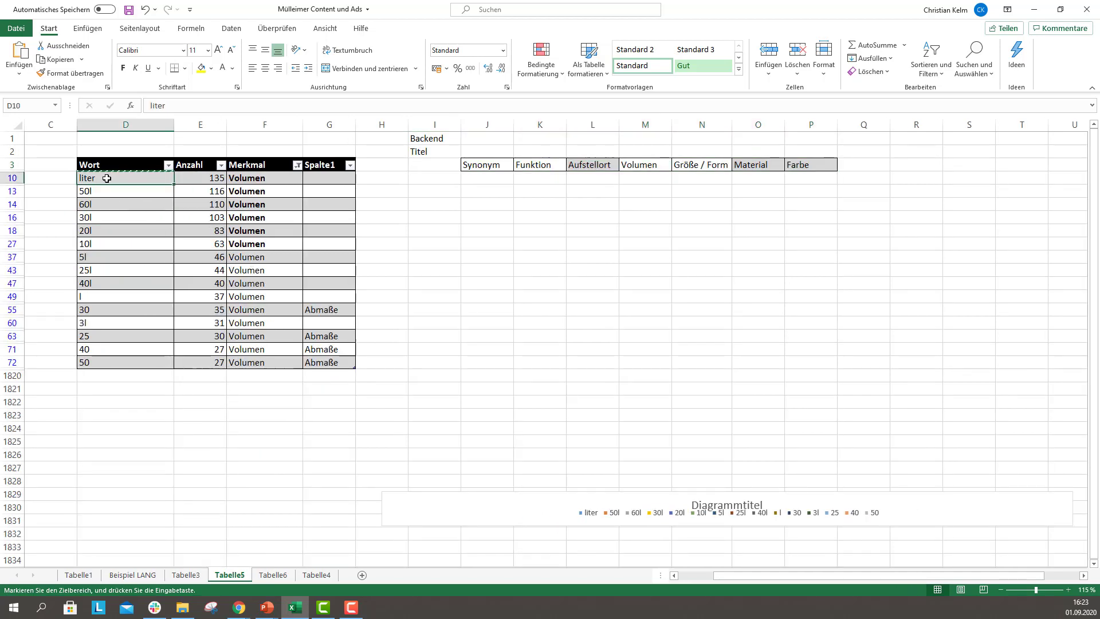
left_click_drag(103, 192, 99, 217)
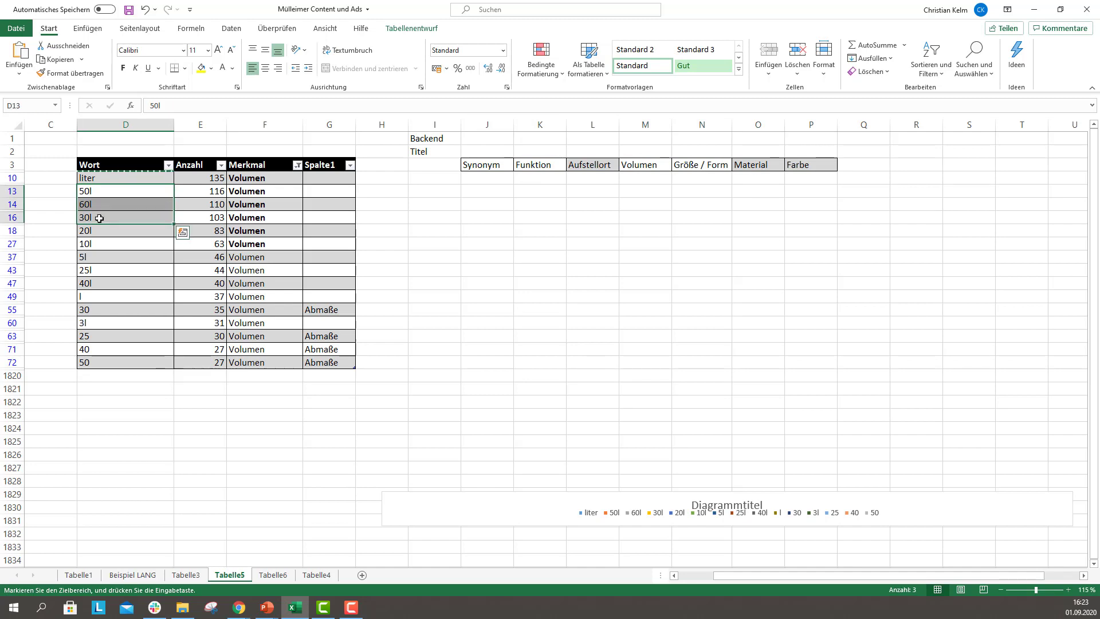
left_click(99, 283)
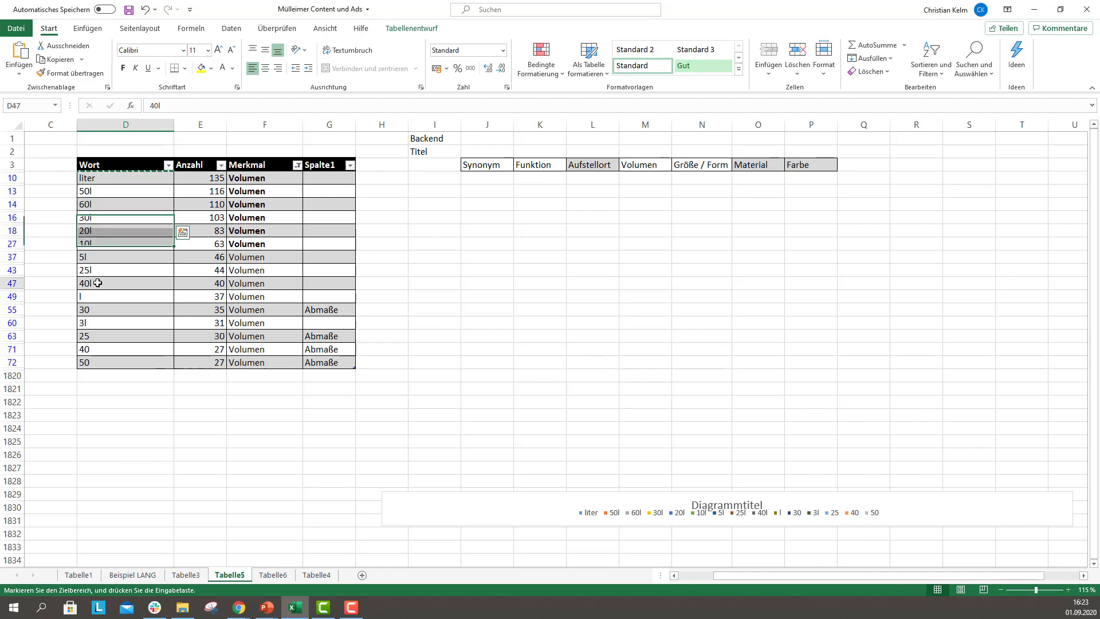
left_click(119, 350)
left_click(116, 182)
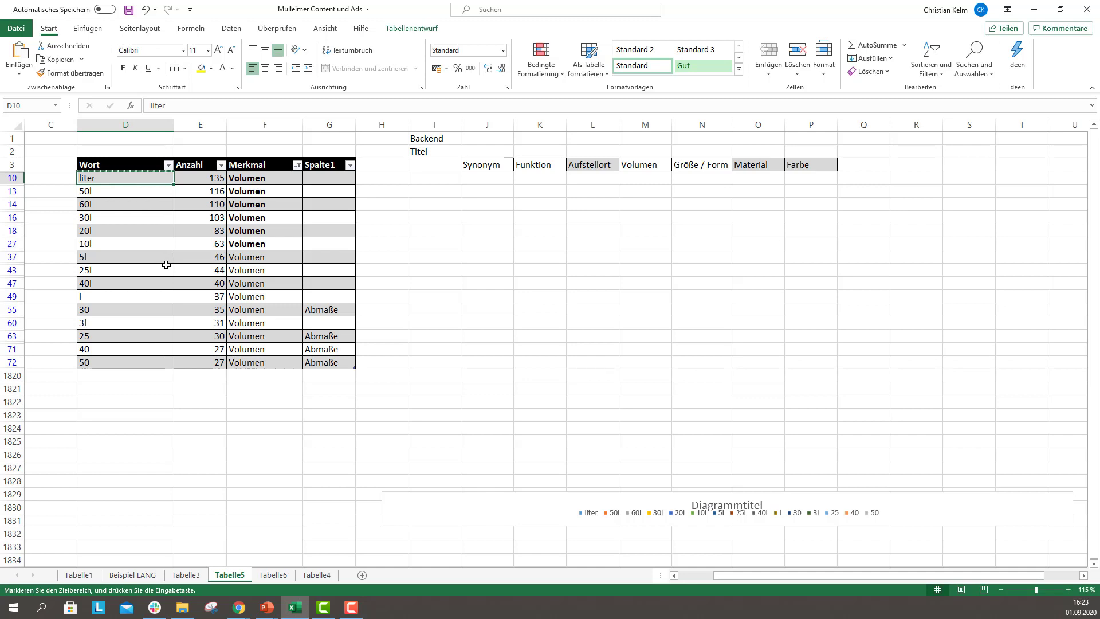
left_click(319, 312)
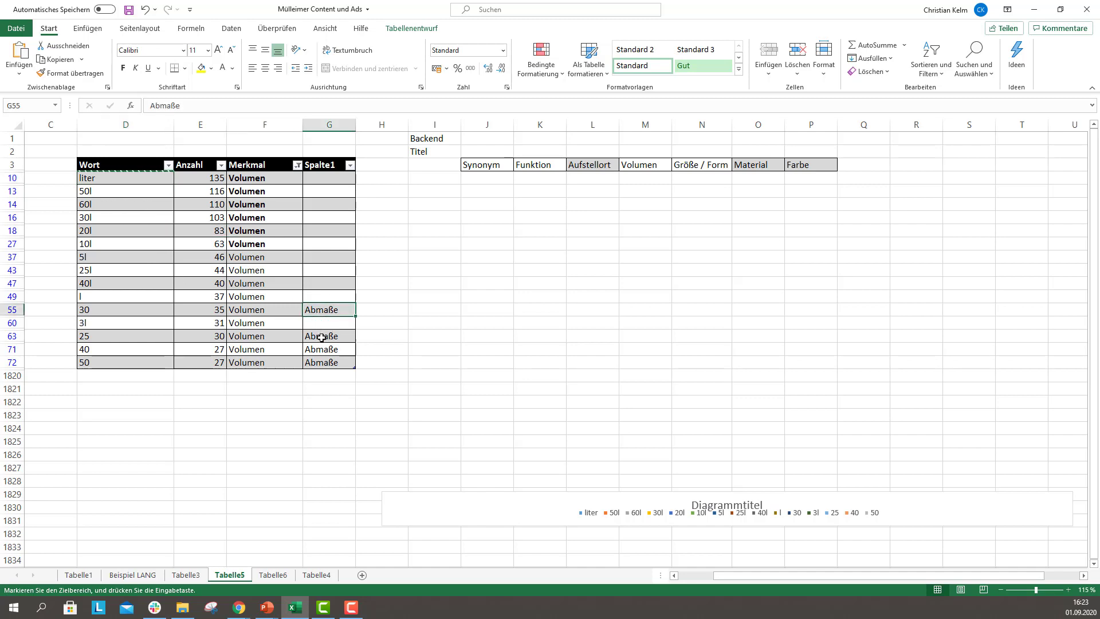
left_click(324, 337)
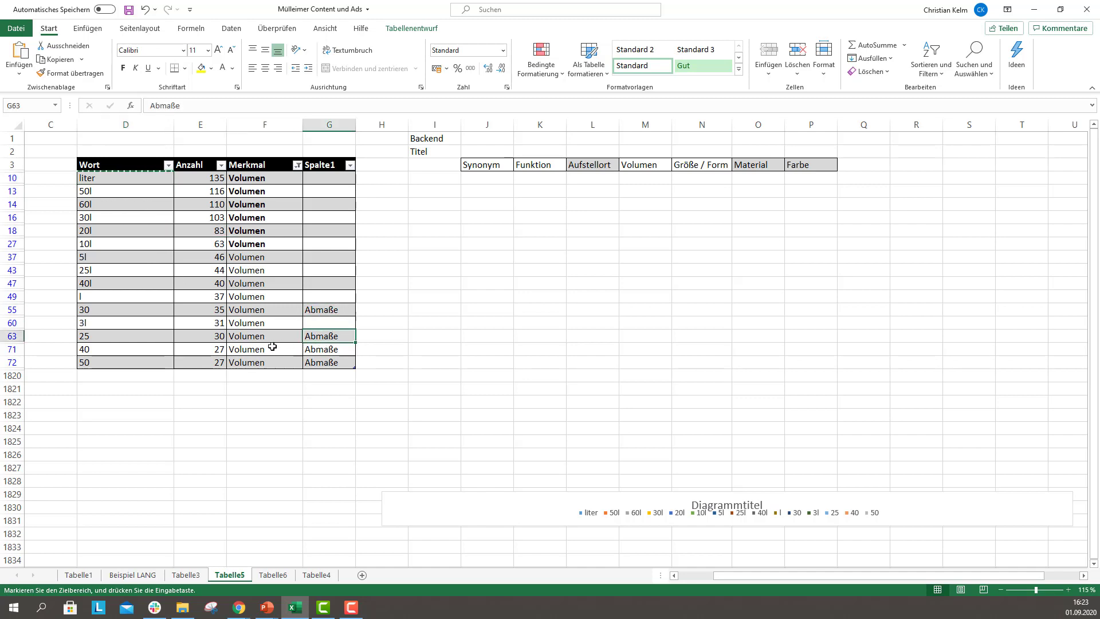